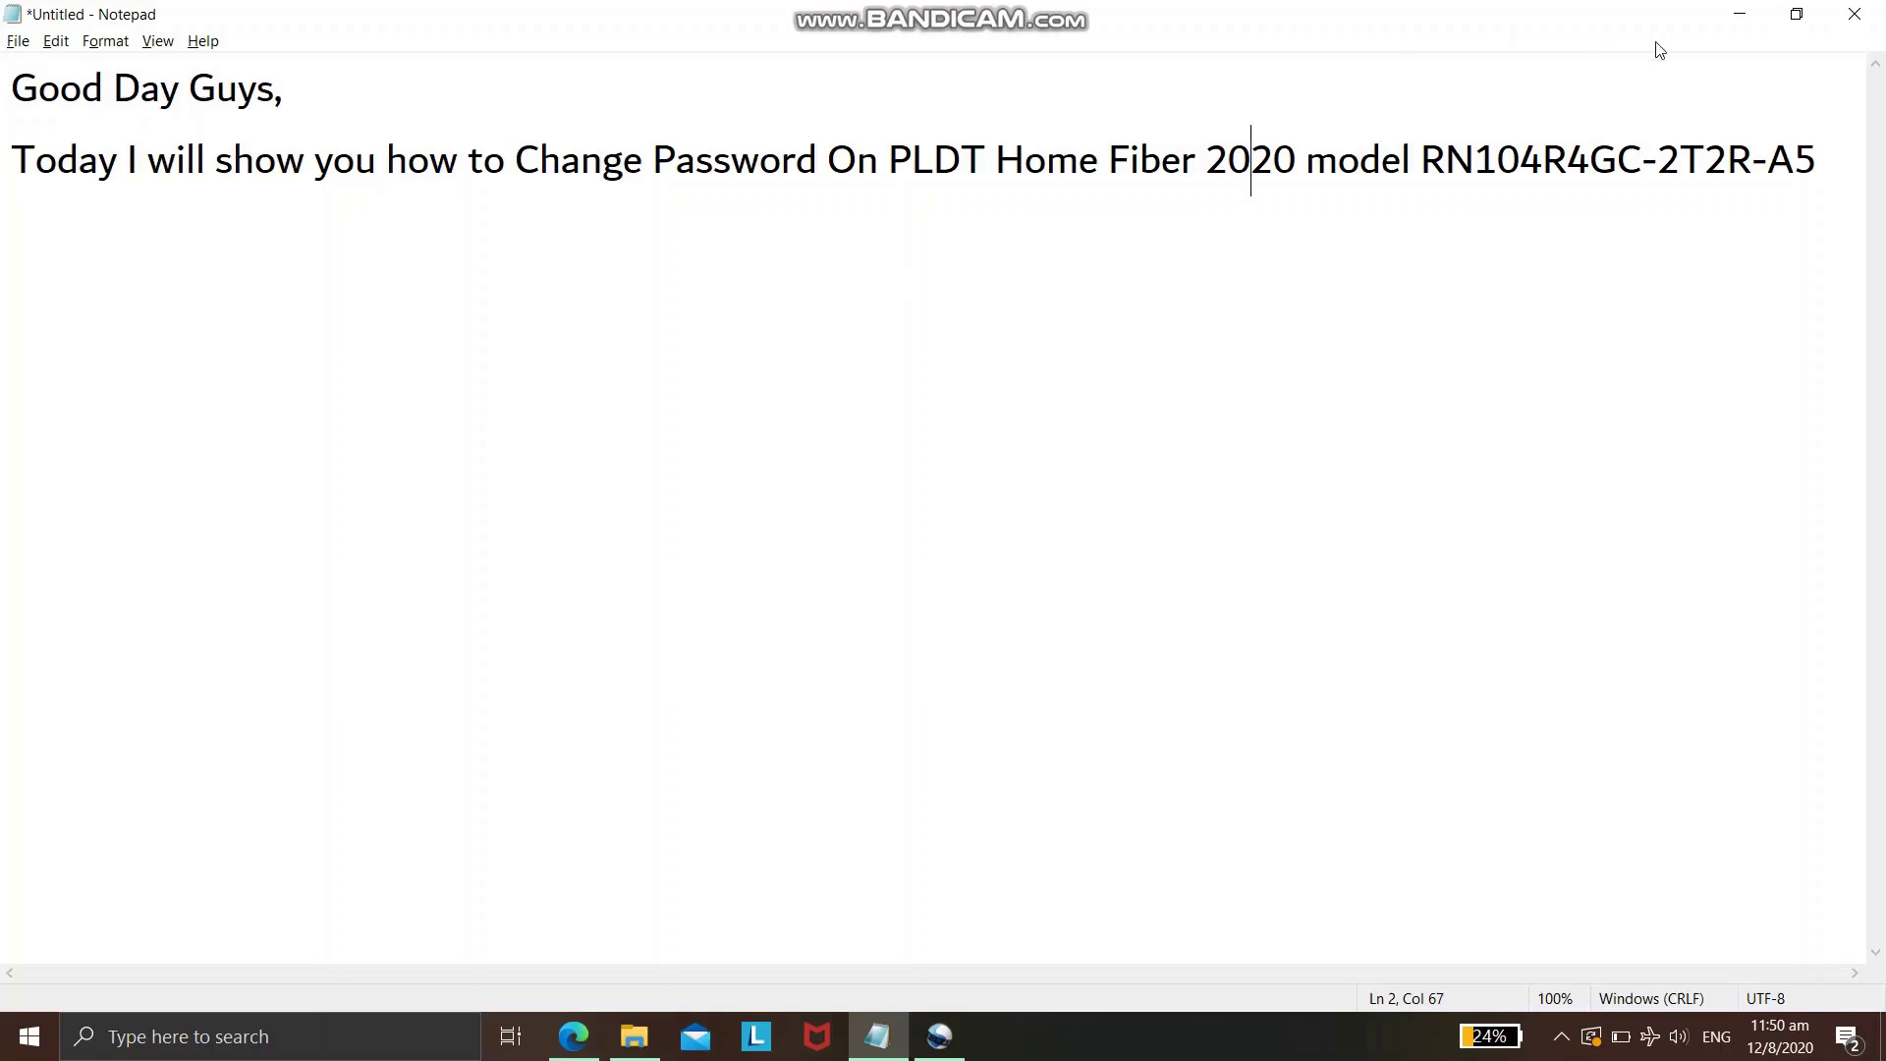
Leave the intro note after the model number and switch to the Edge window showing Google
left_click(1819, 155)
left_click(562, 1039)
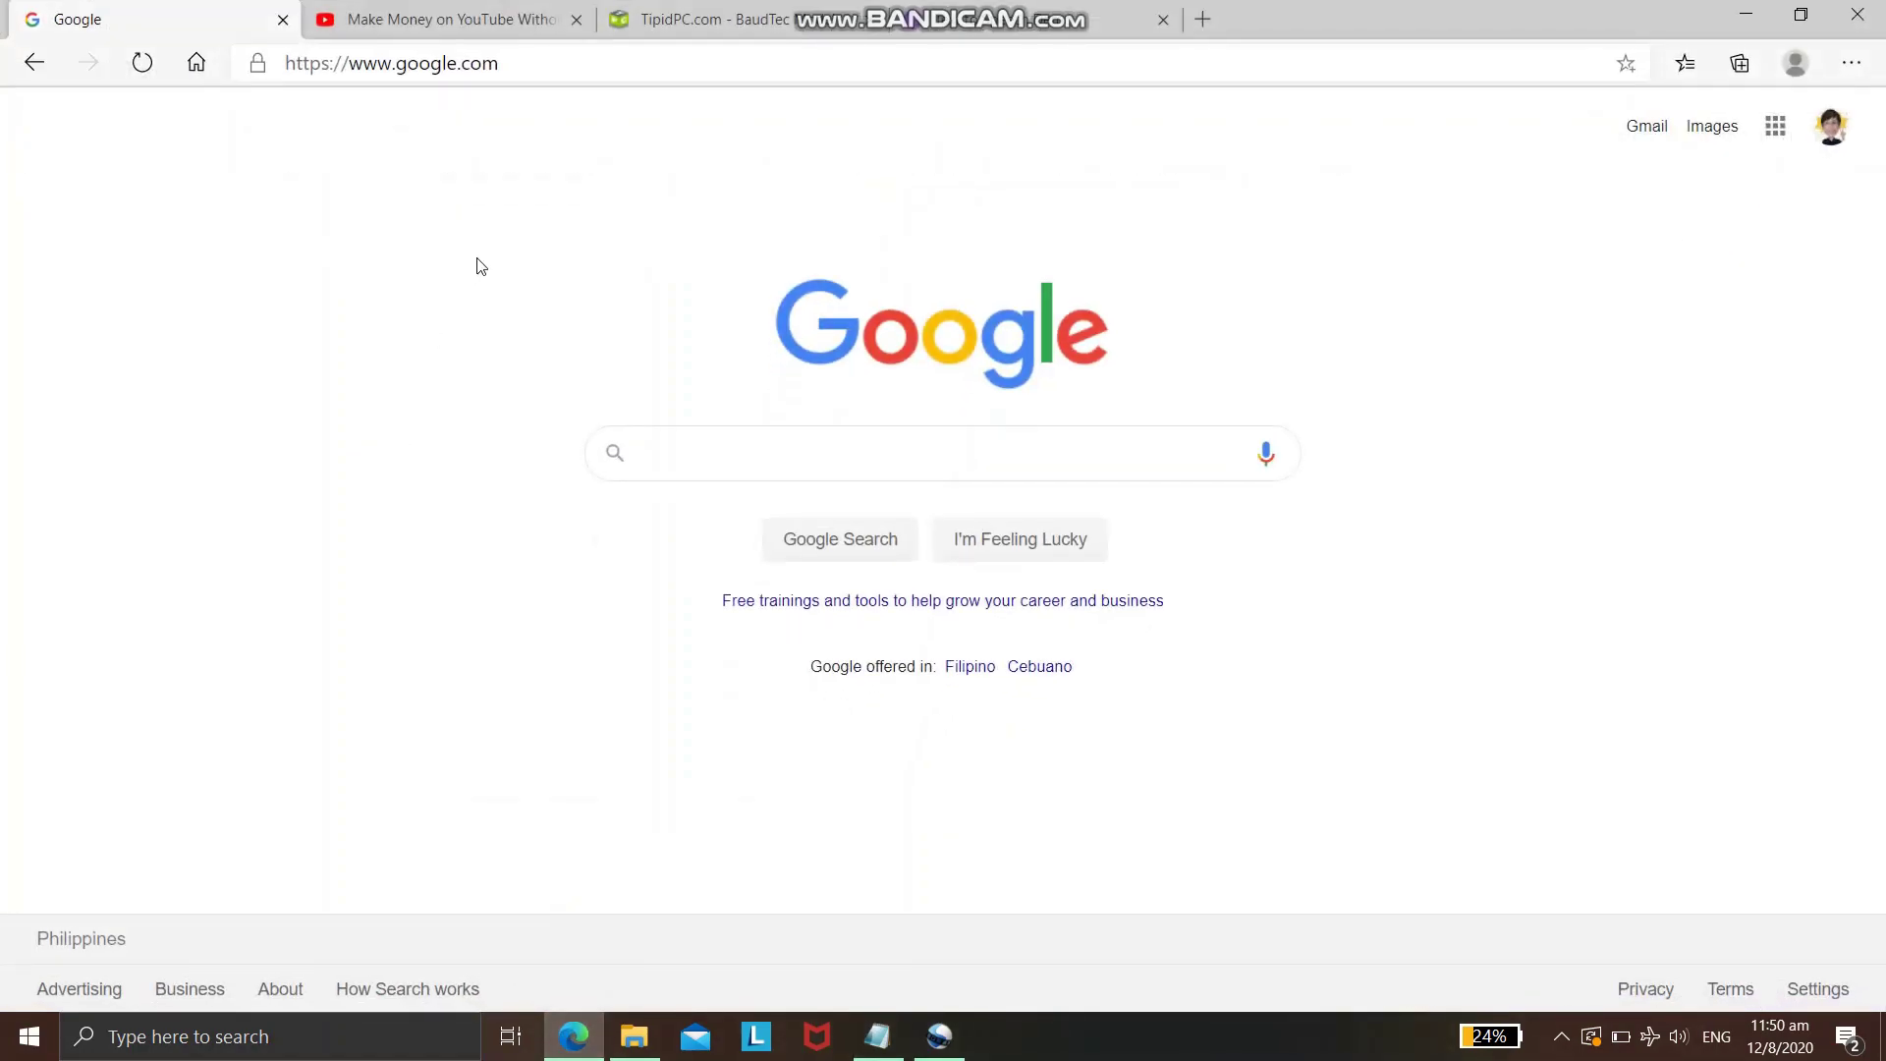
left_click(590, 67)
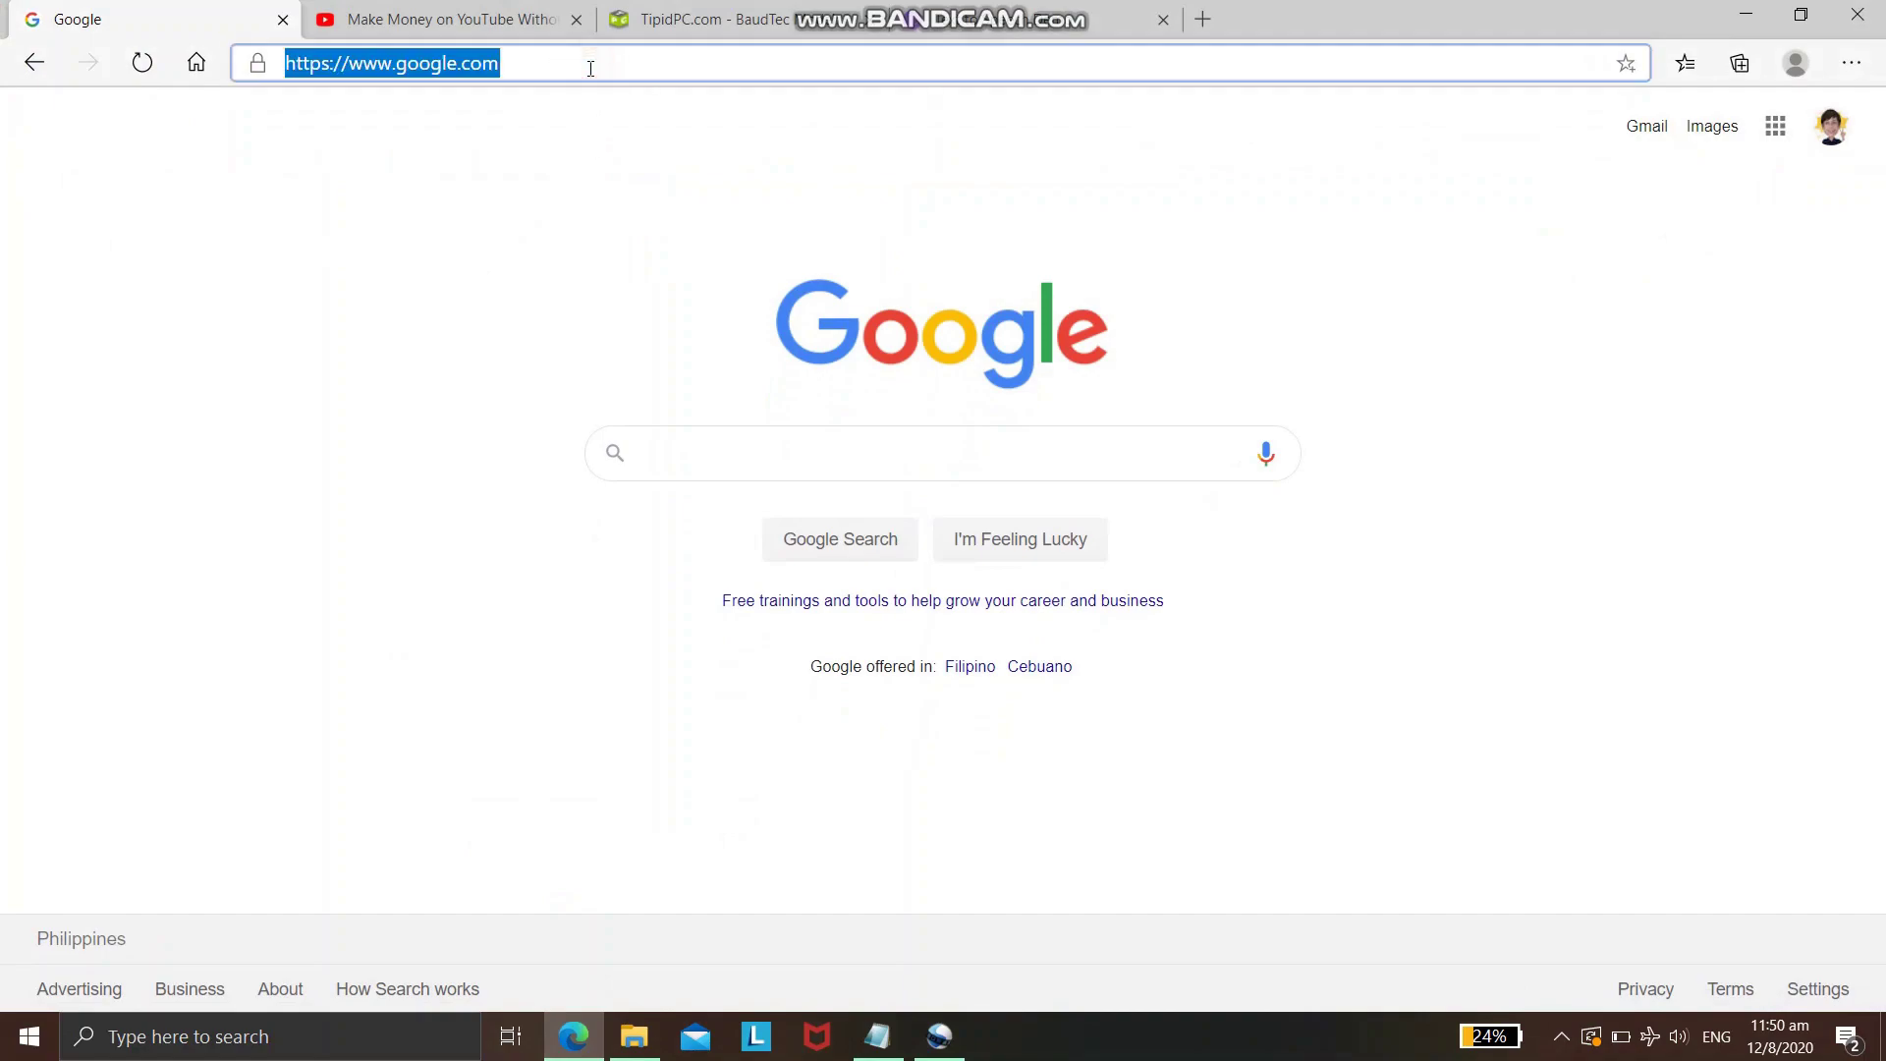
type("https")
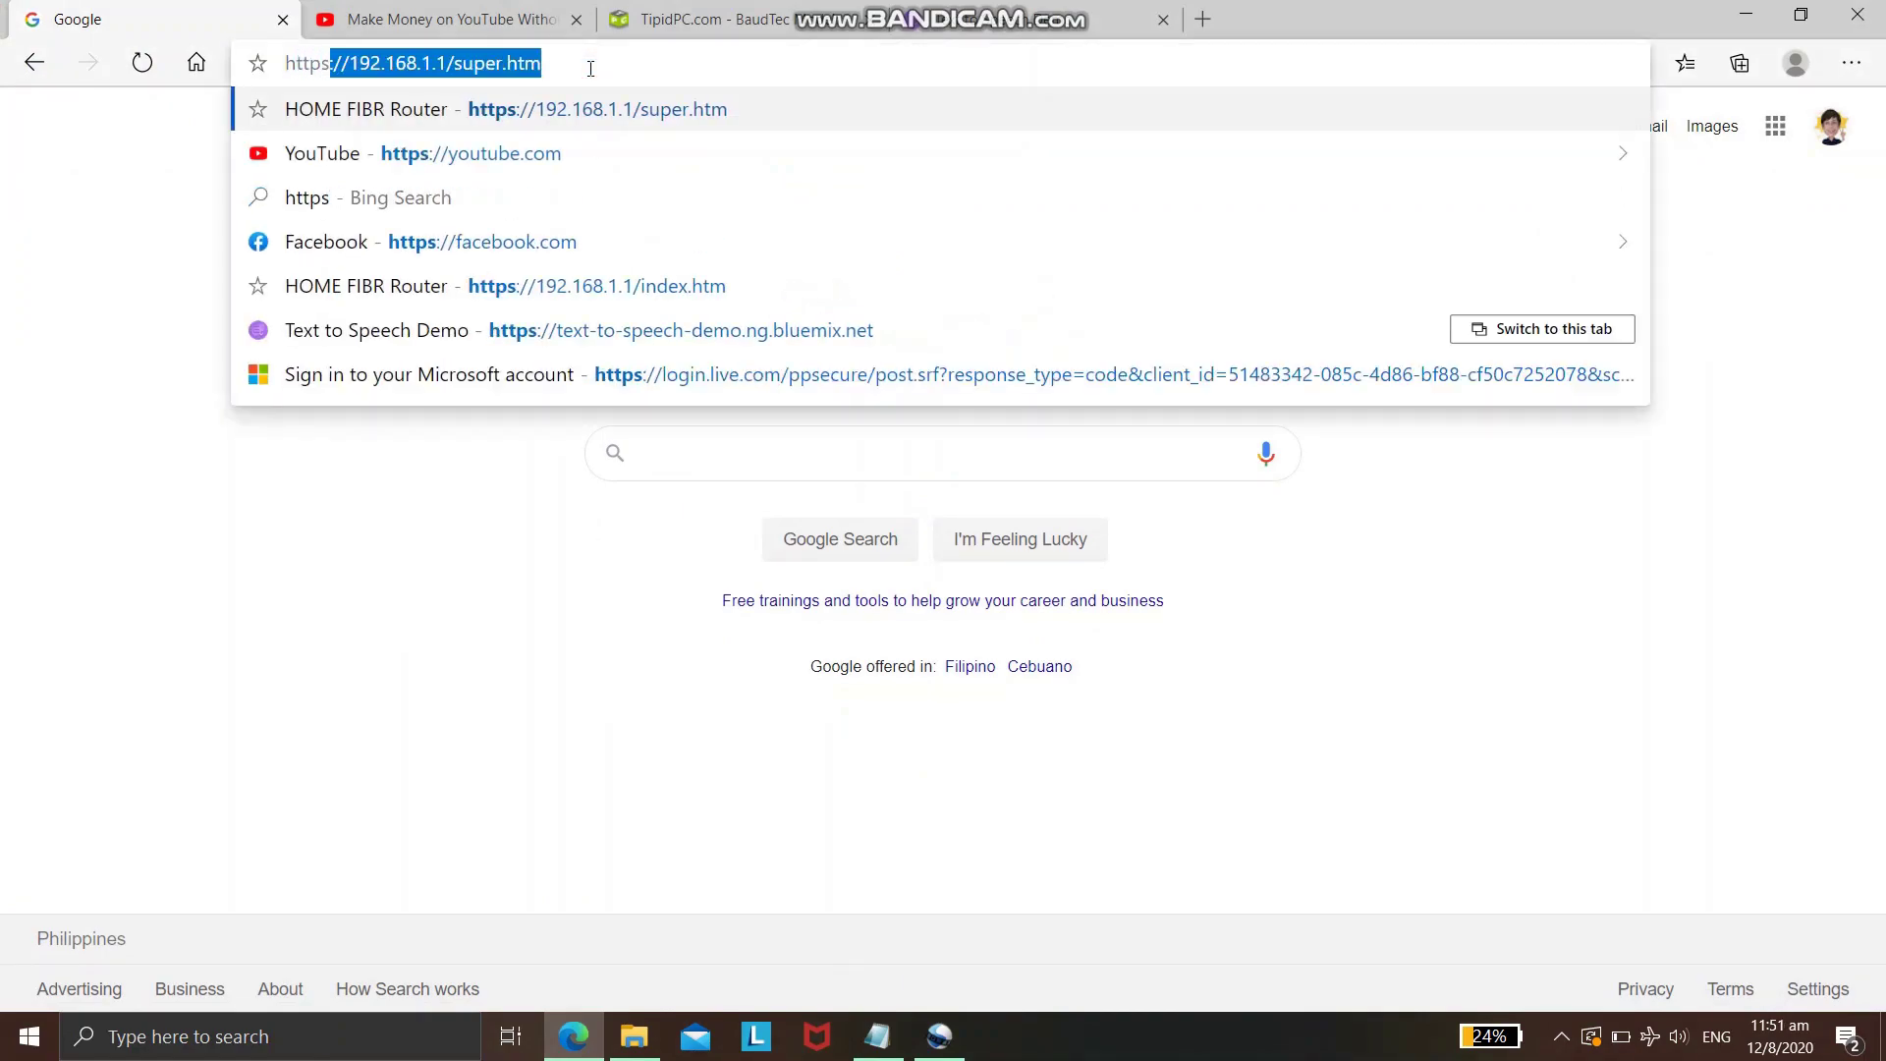
type("://")
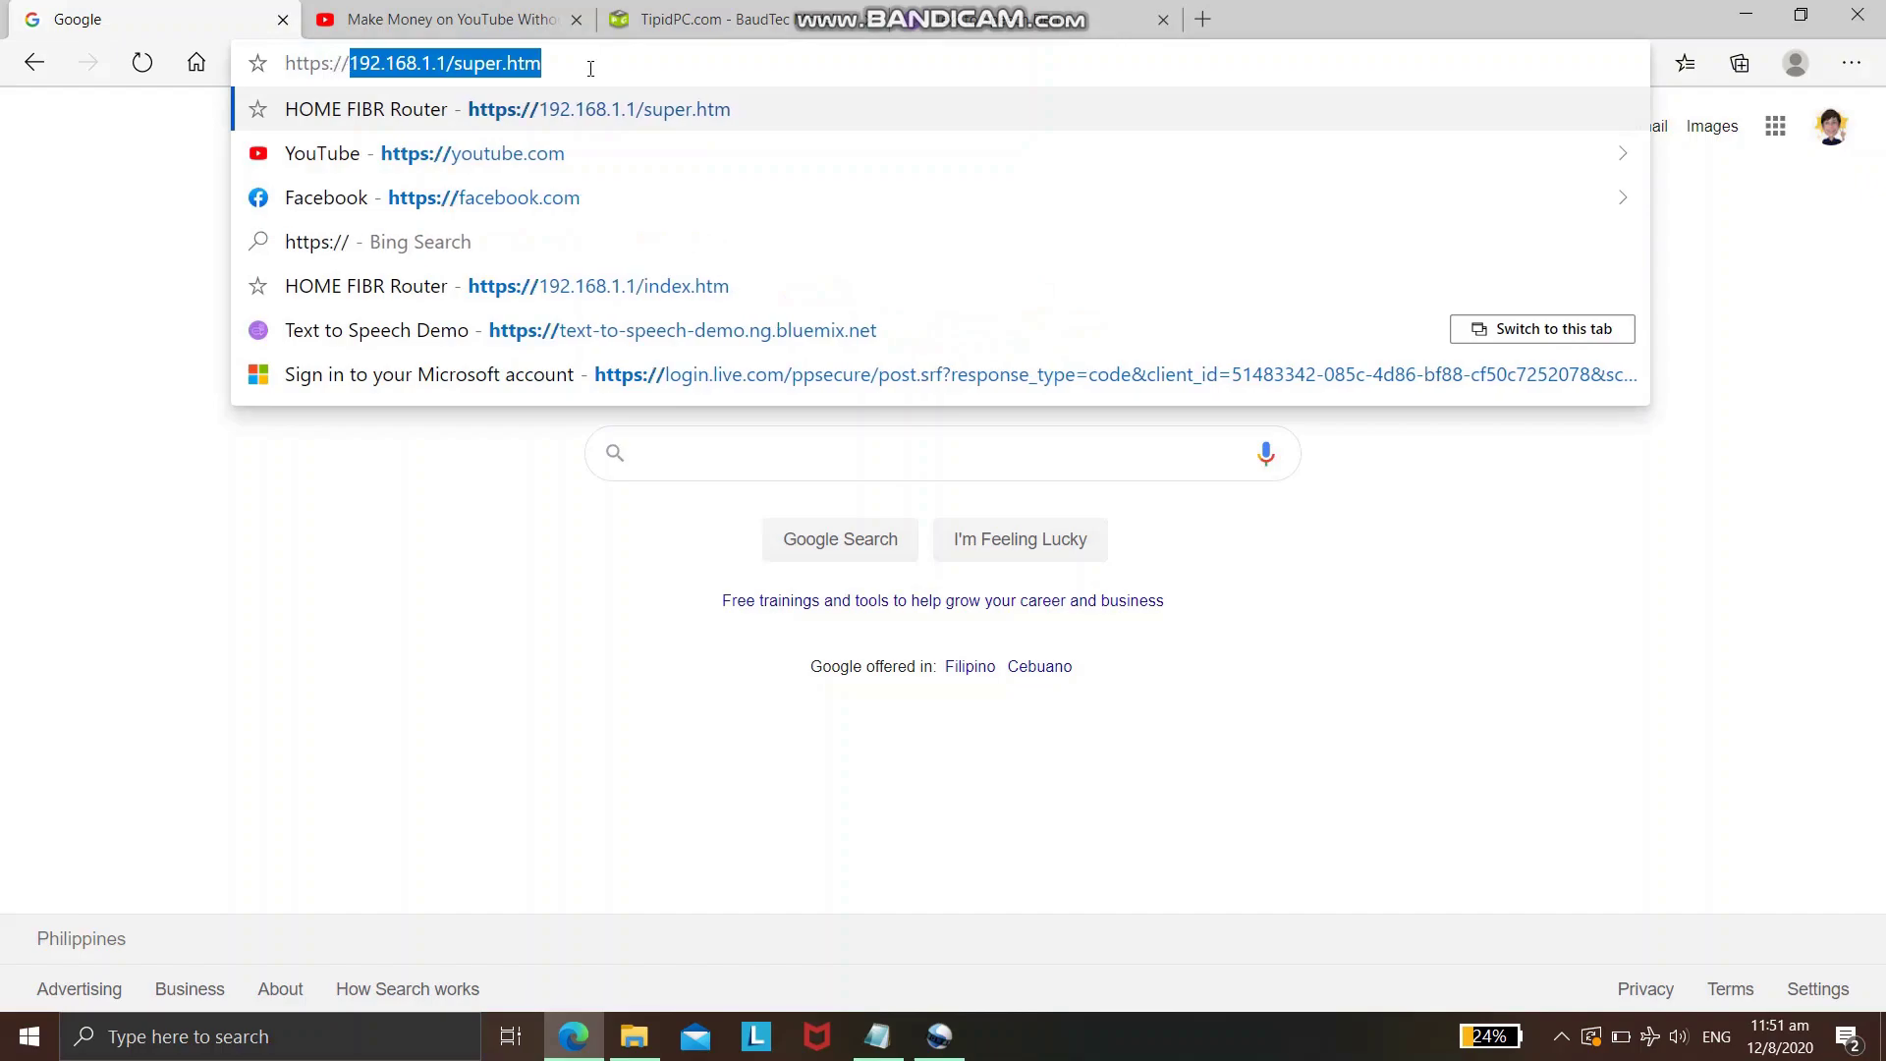
type("192")
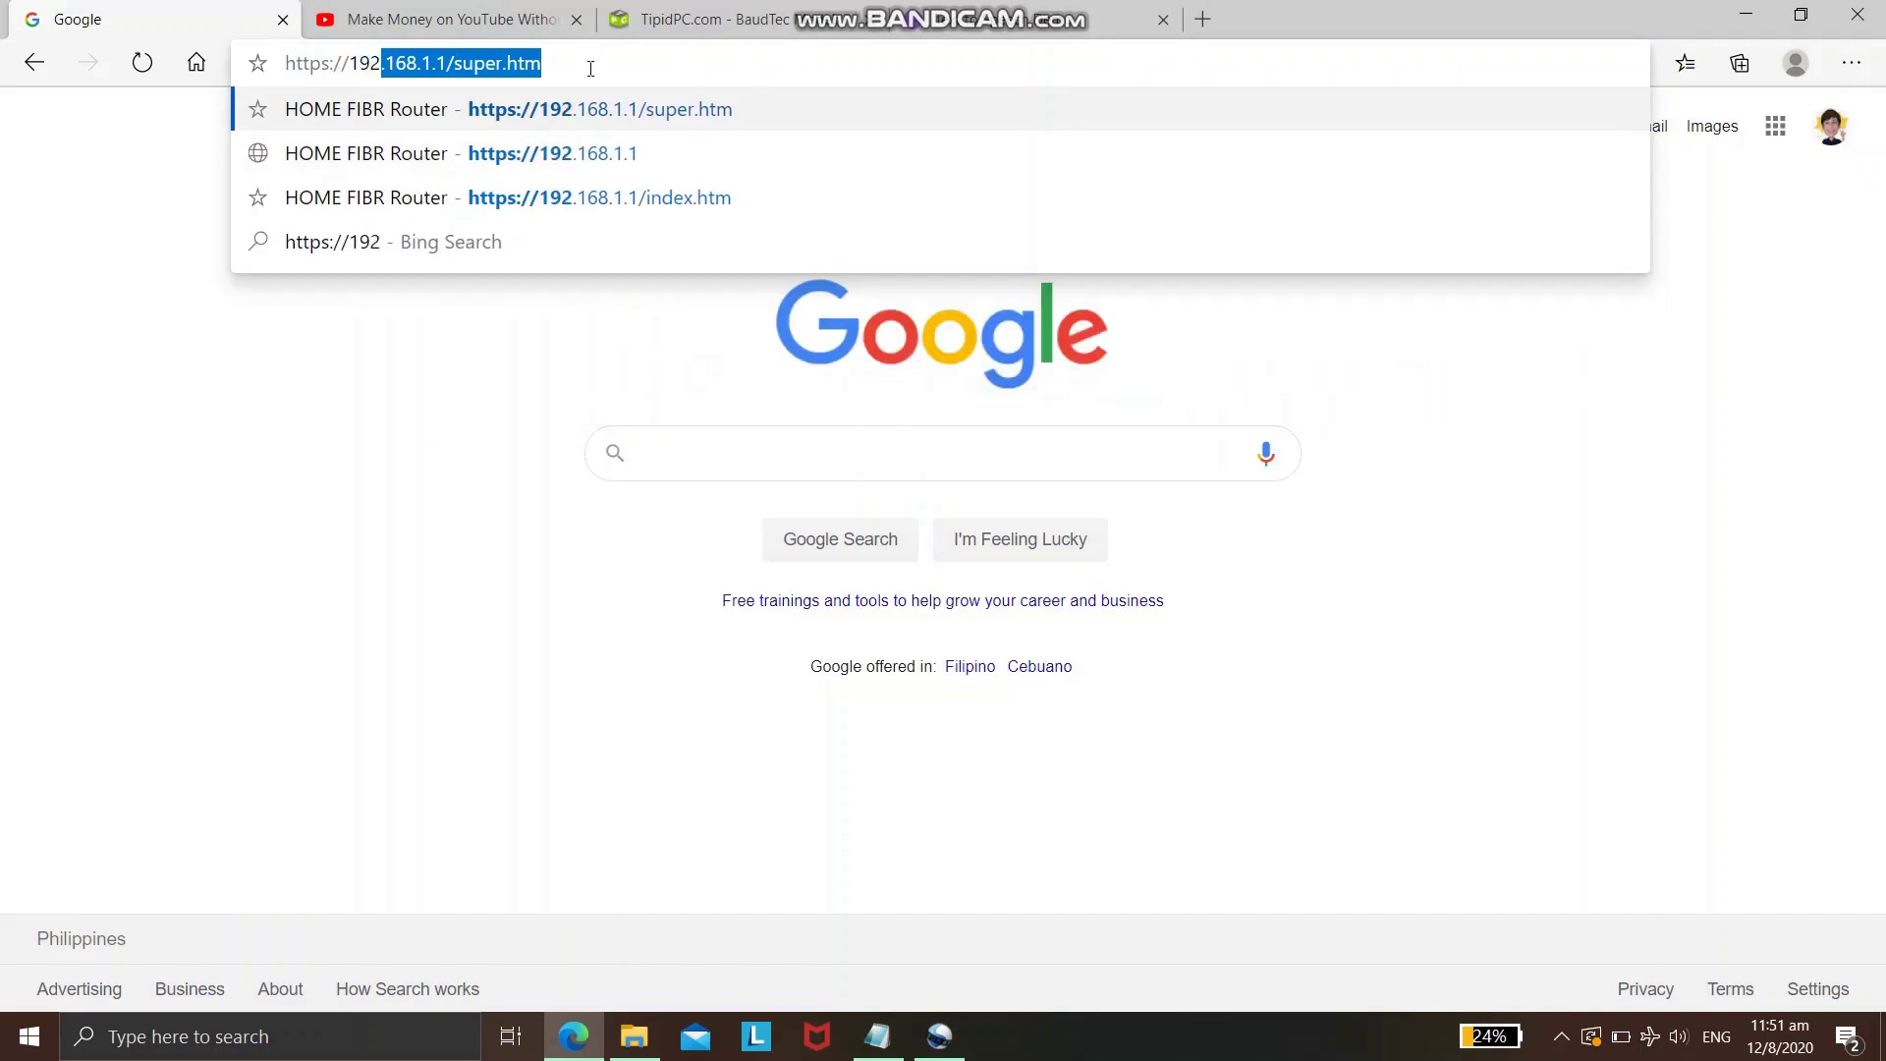
type(".16")
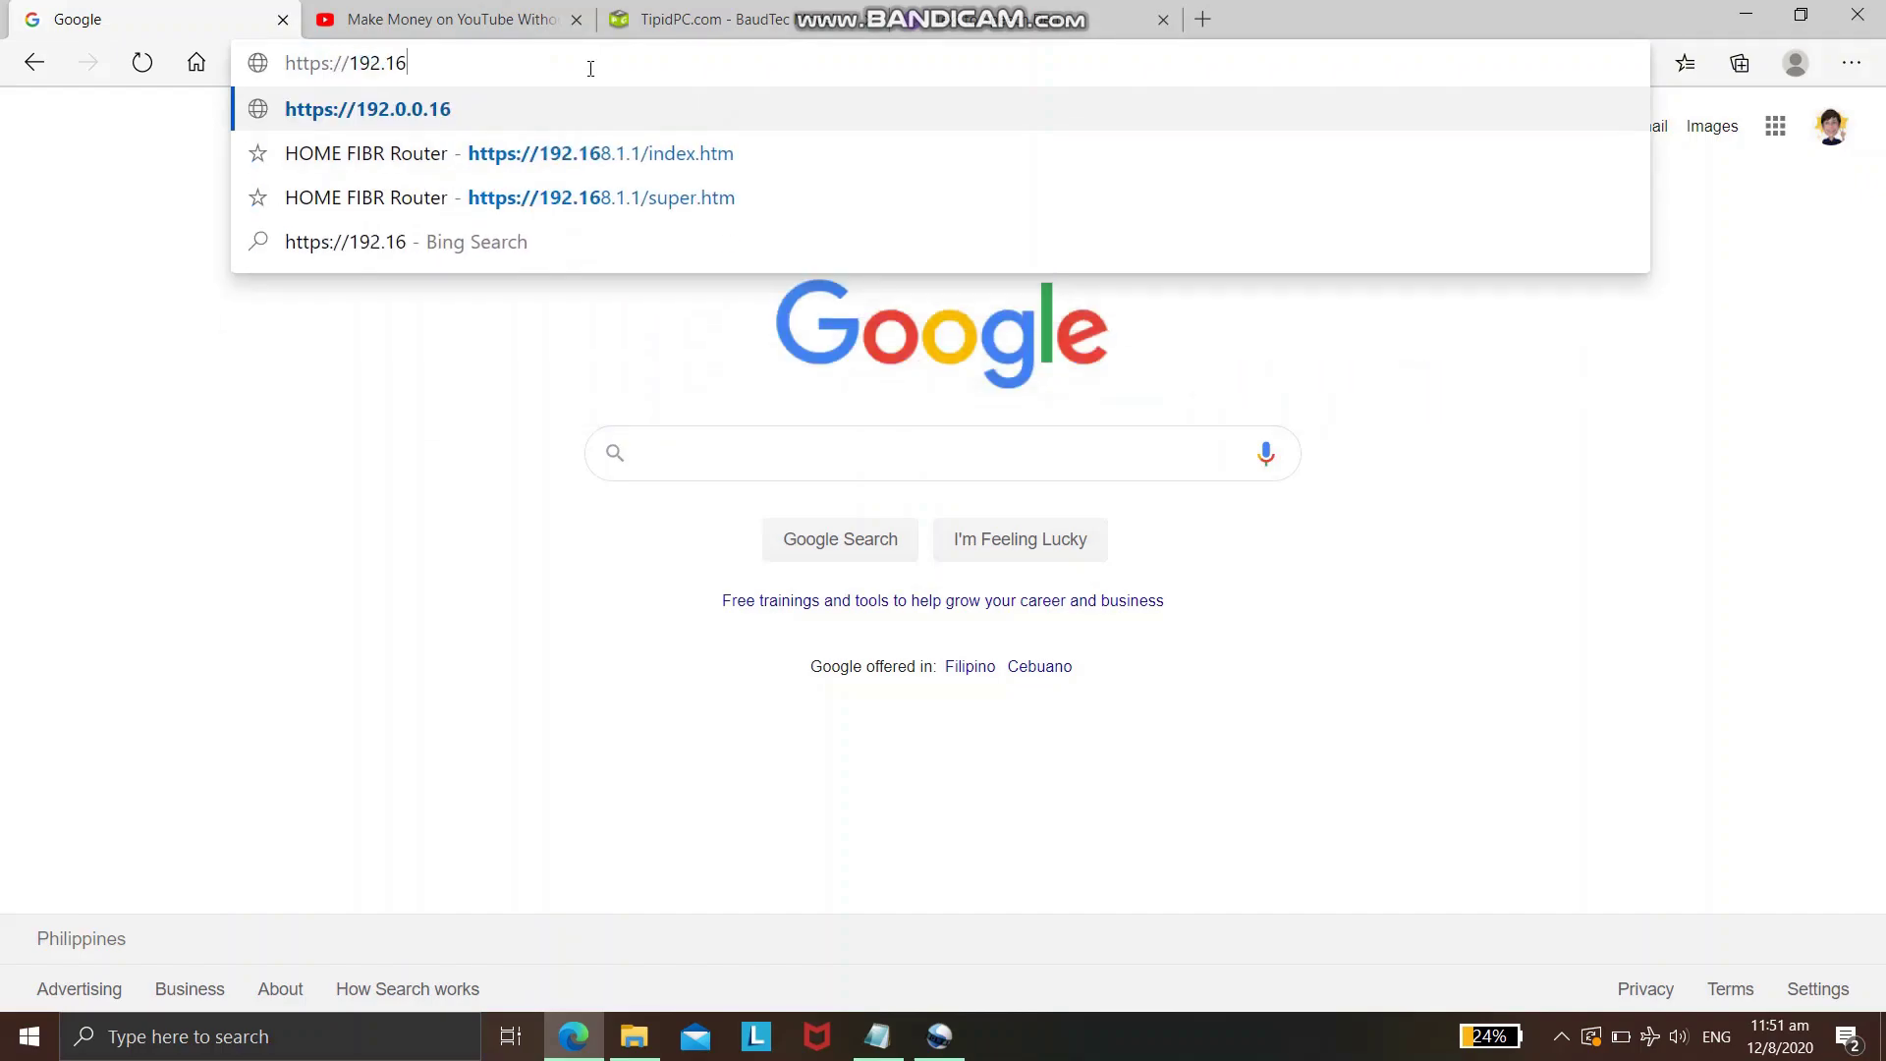
type("8.")
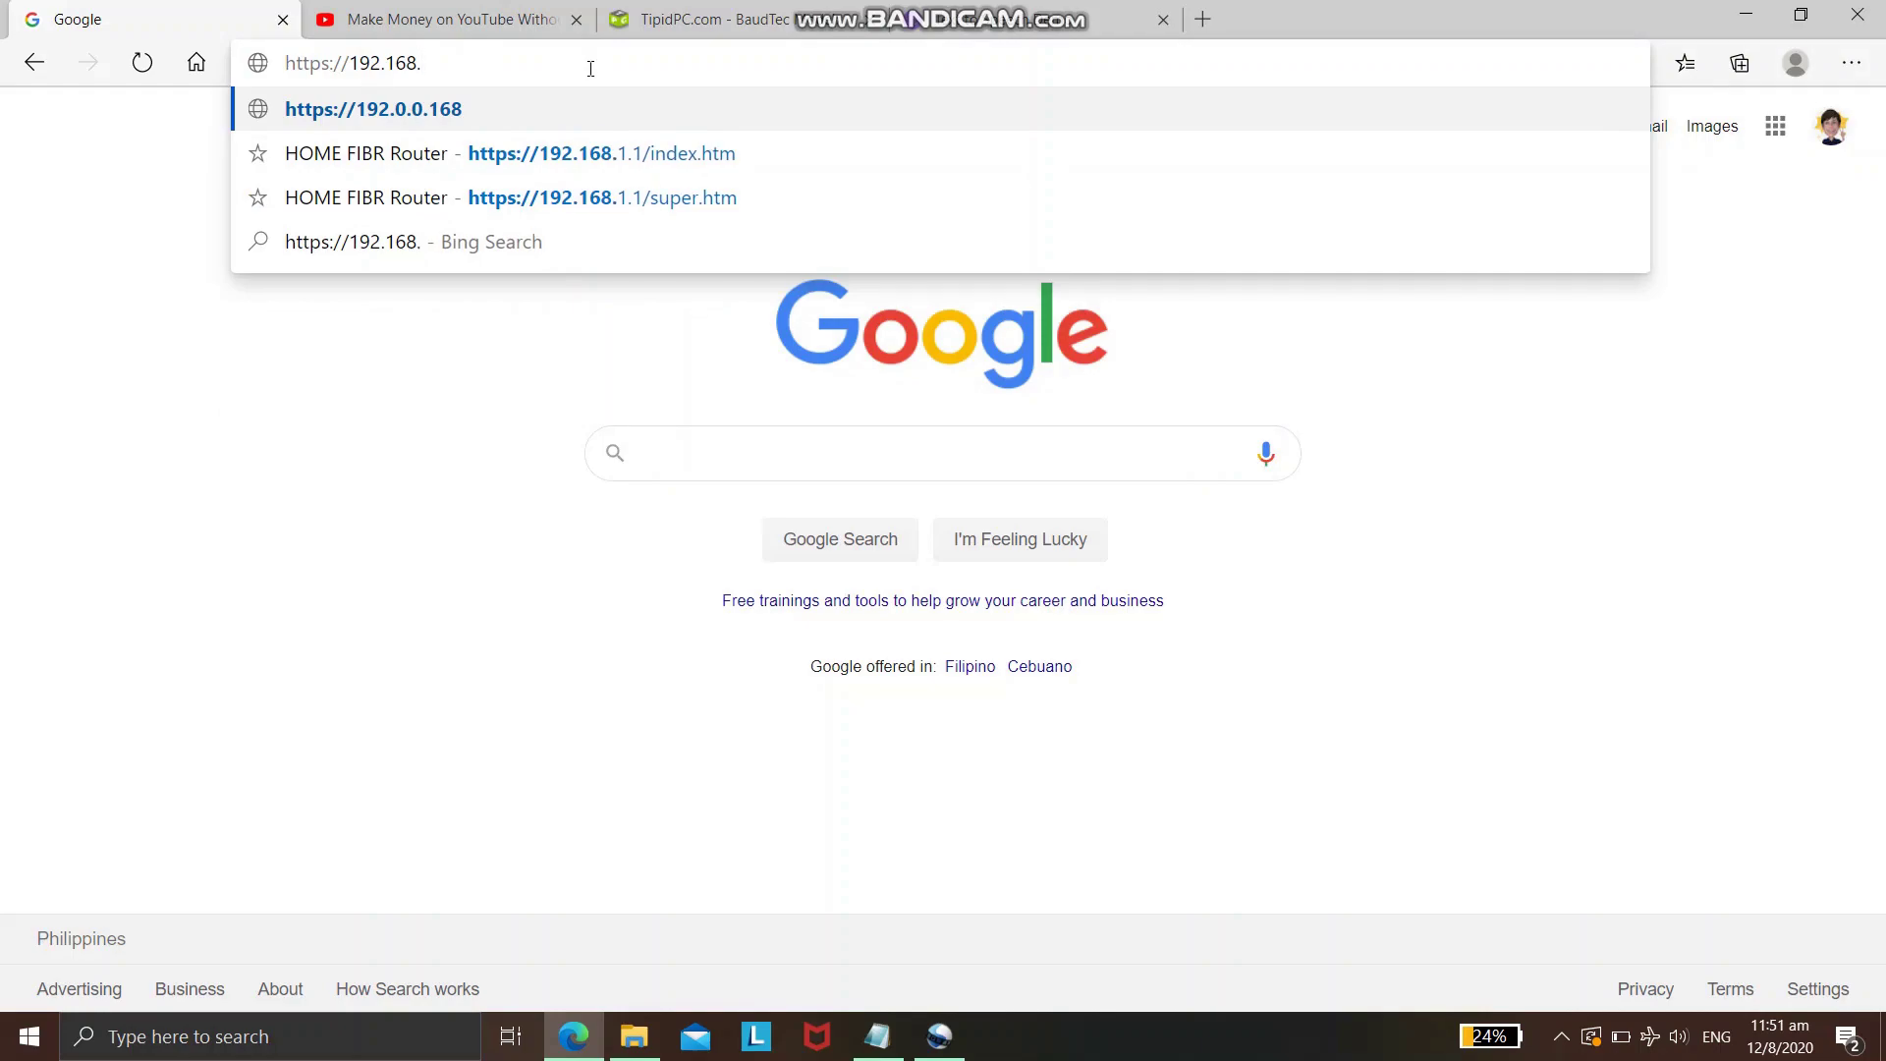
type("1.1")
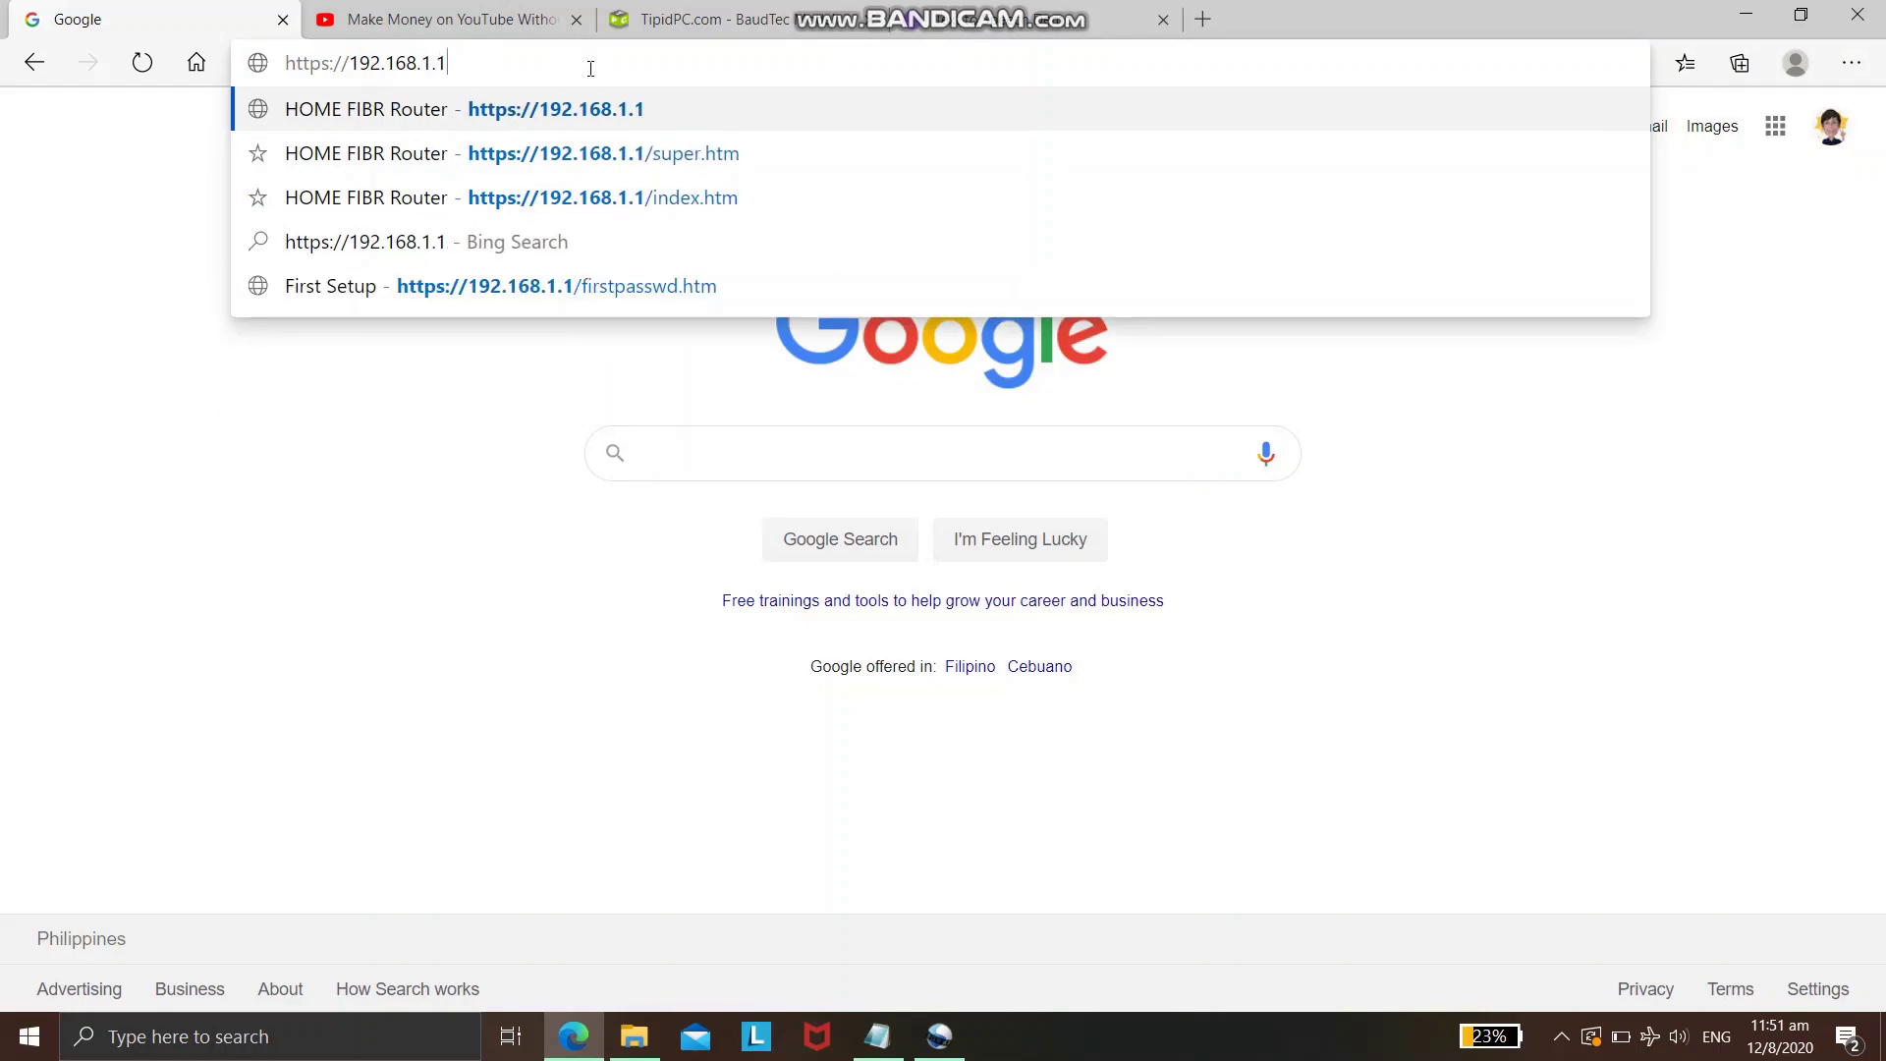
type("/")
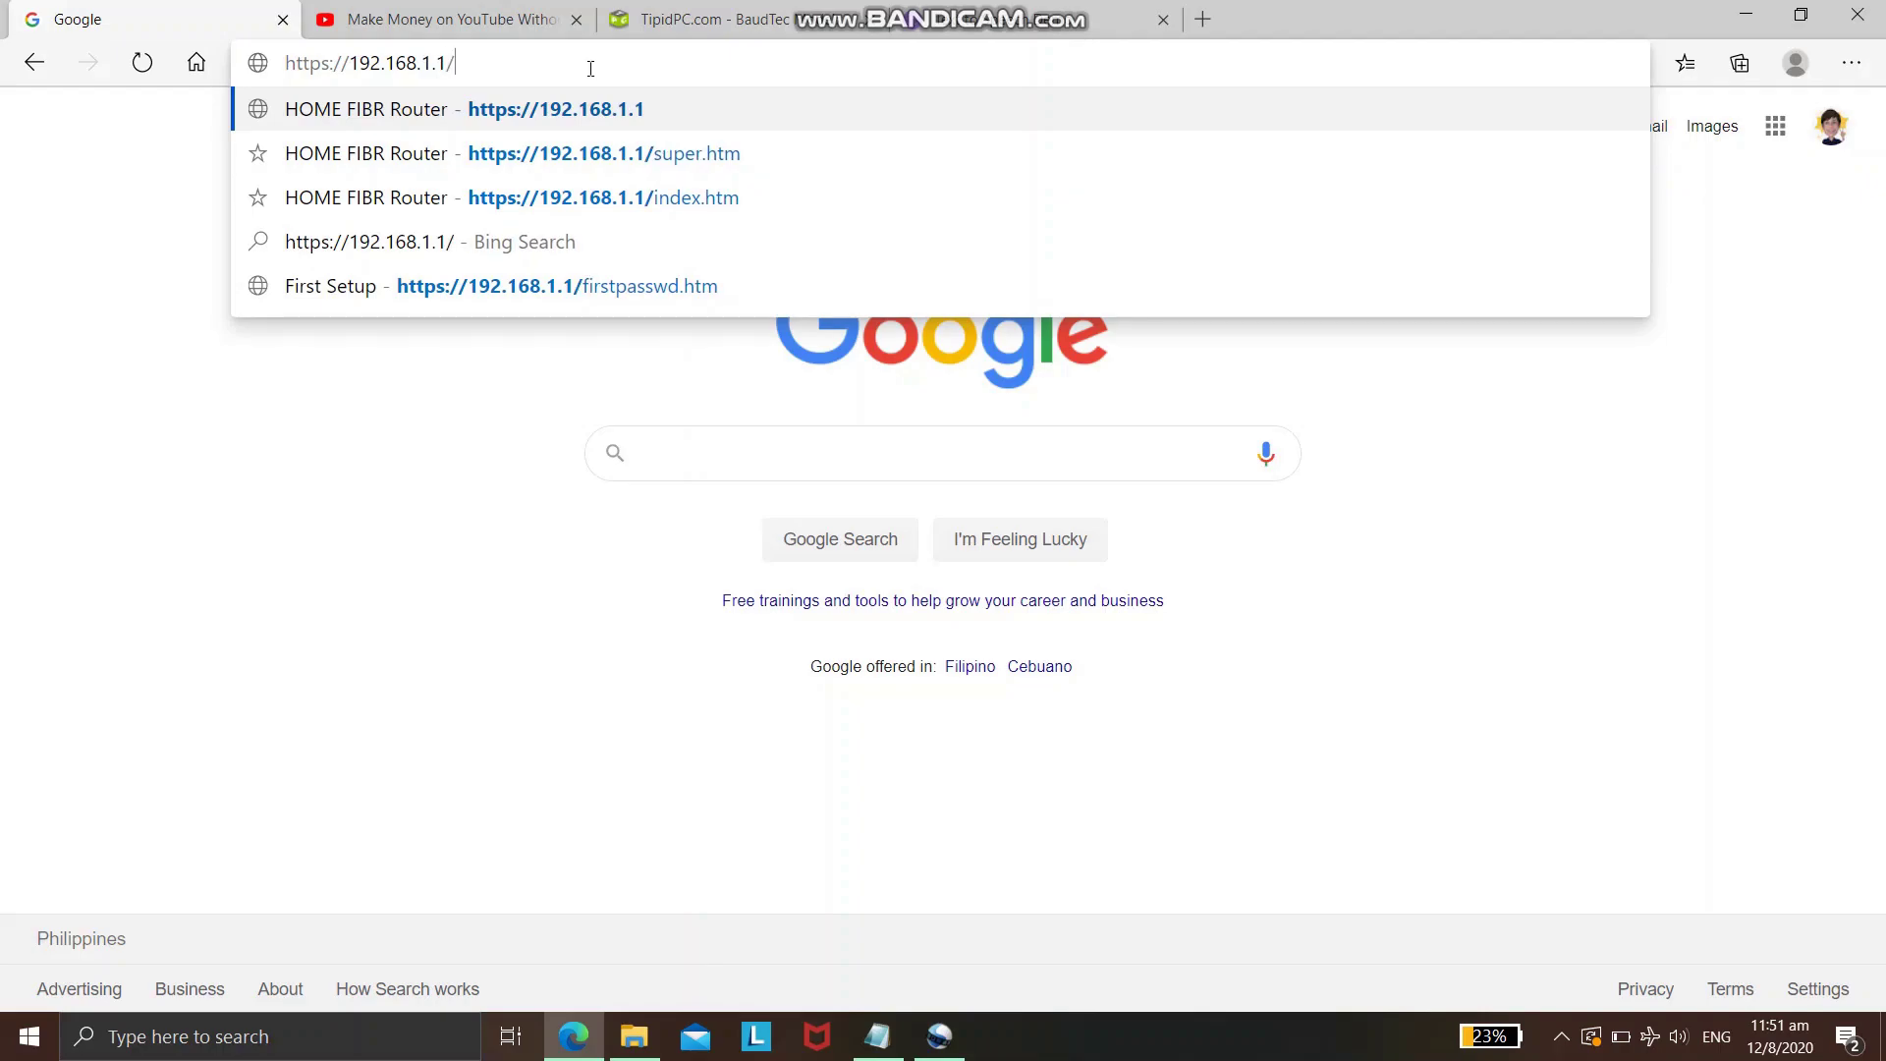
type("index")
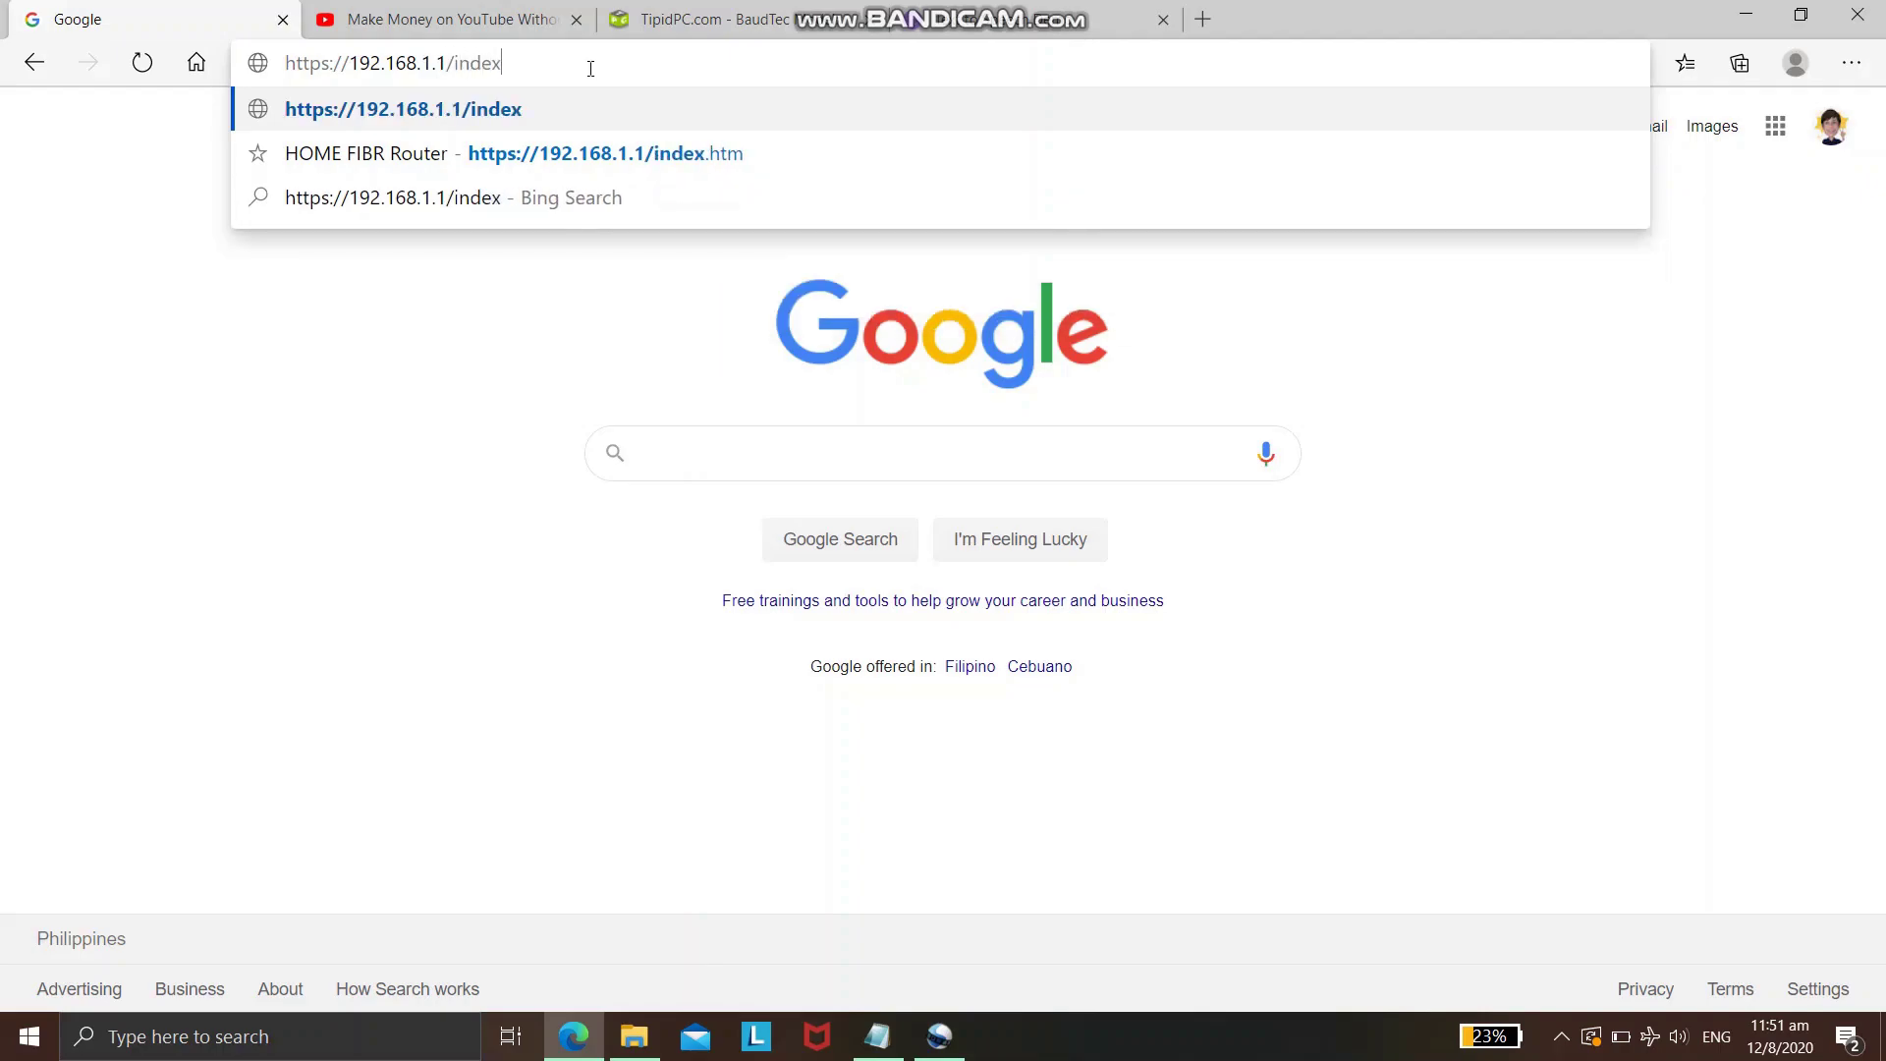
type(".htm")
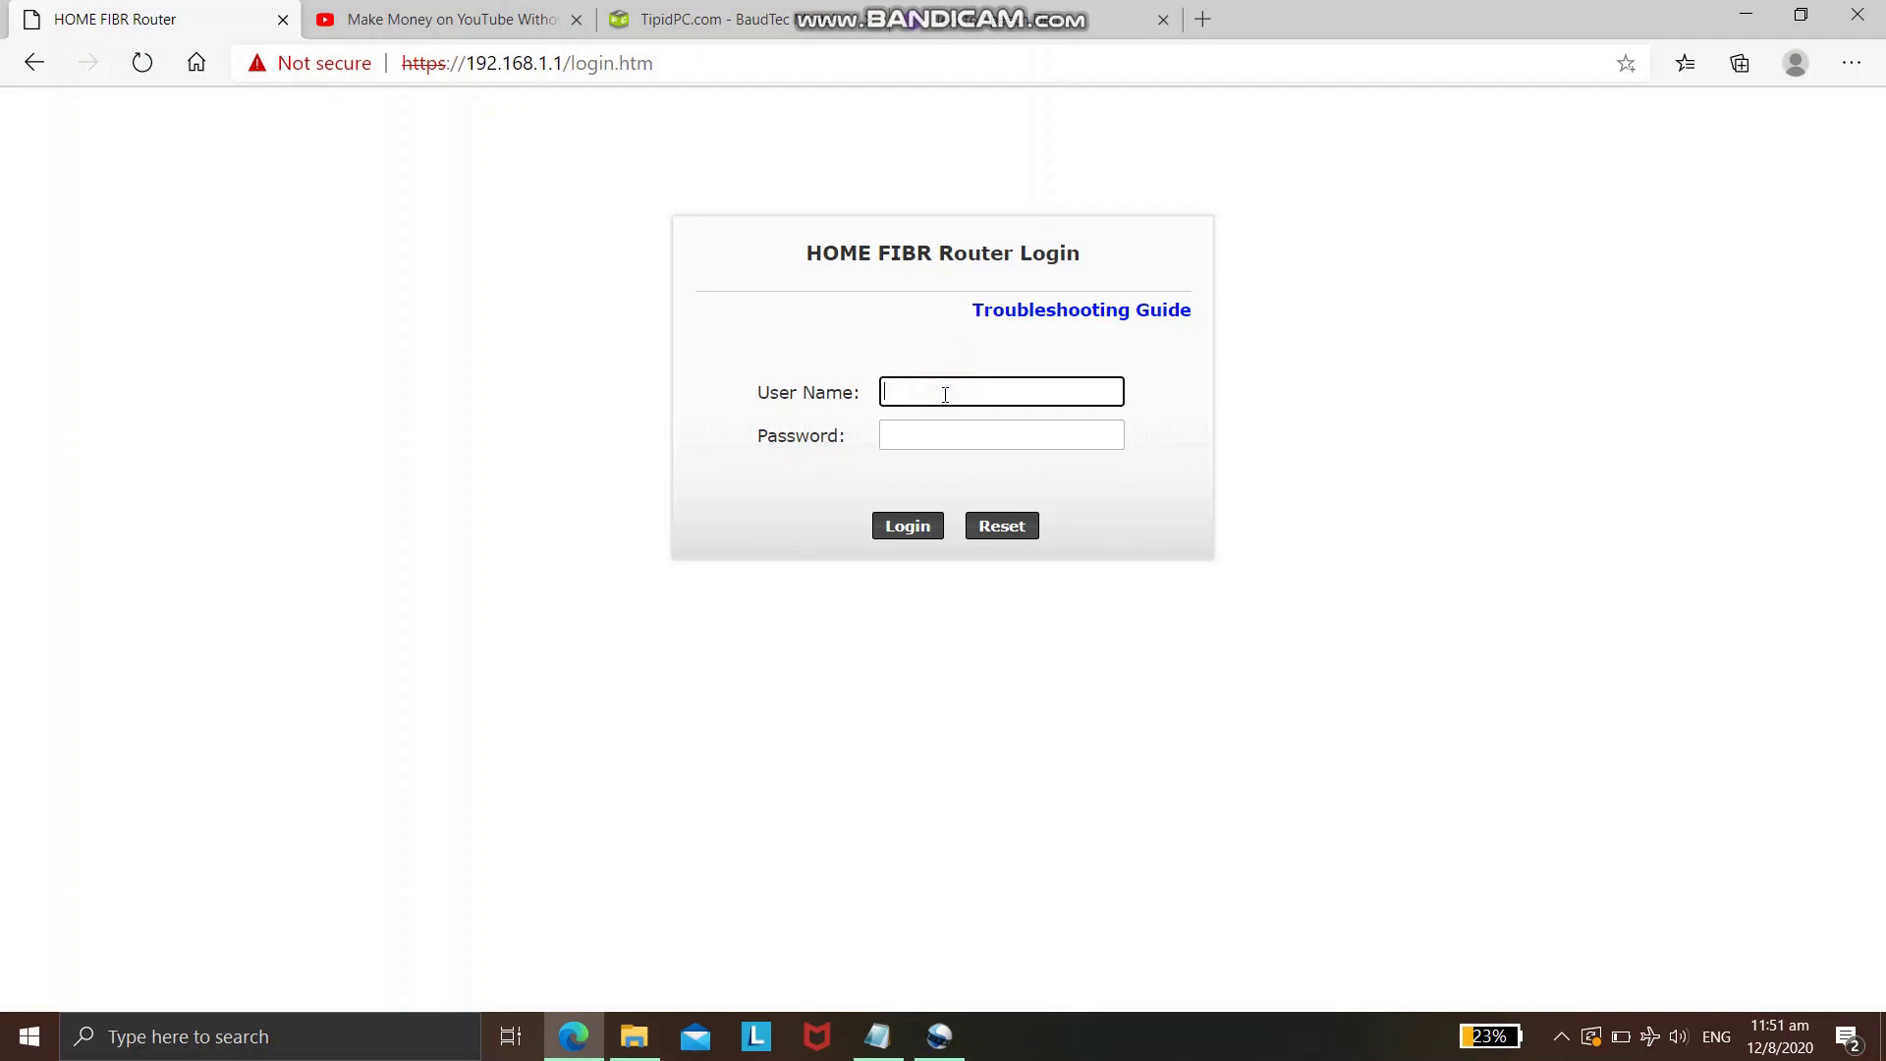
type("admin")
Enter the default admin password, check it with the eye icon, and log in to the First Setup page
left_click(929, 433)
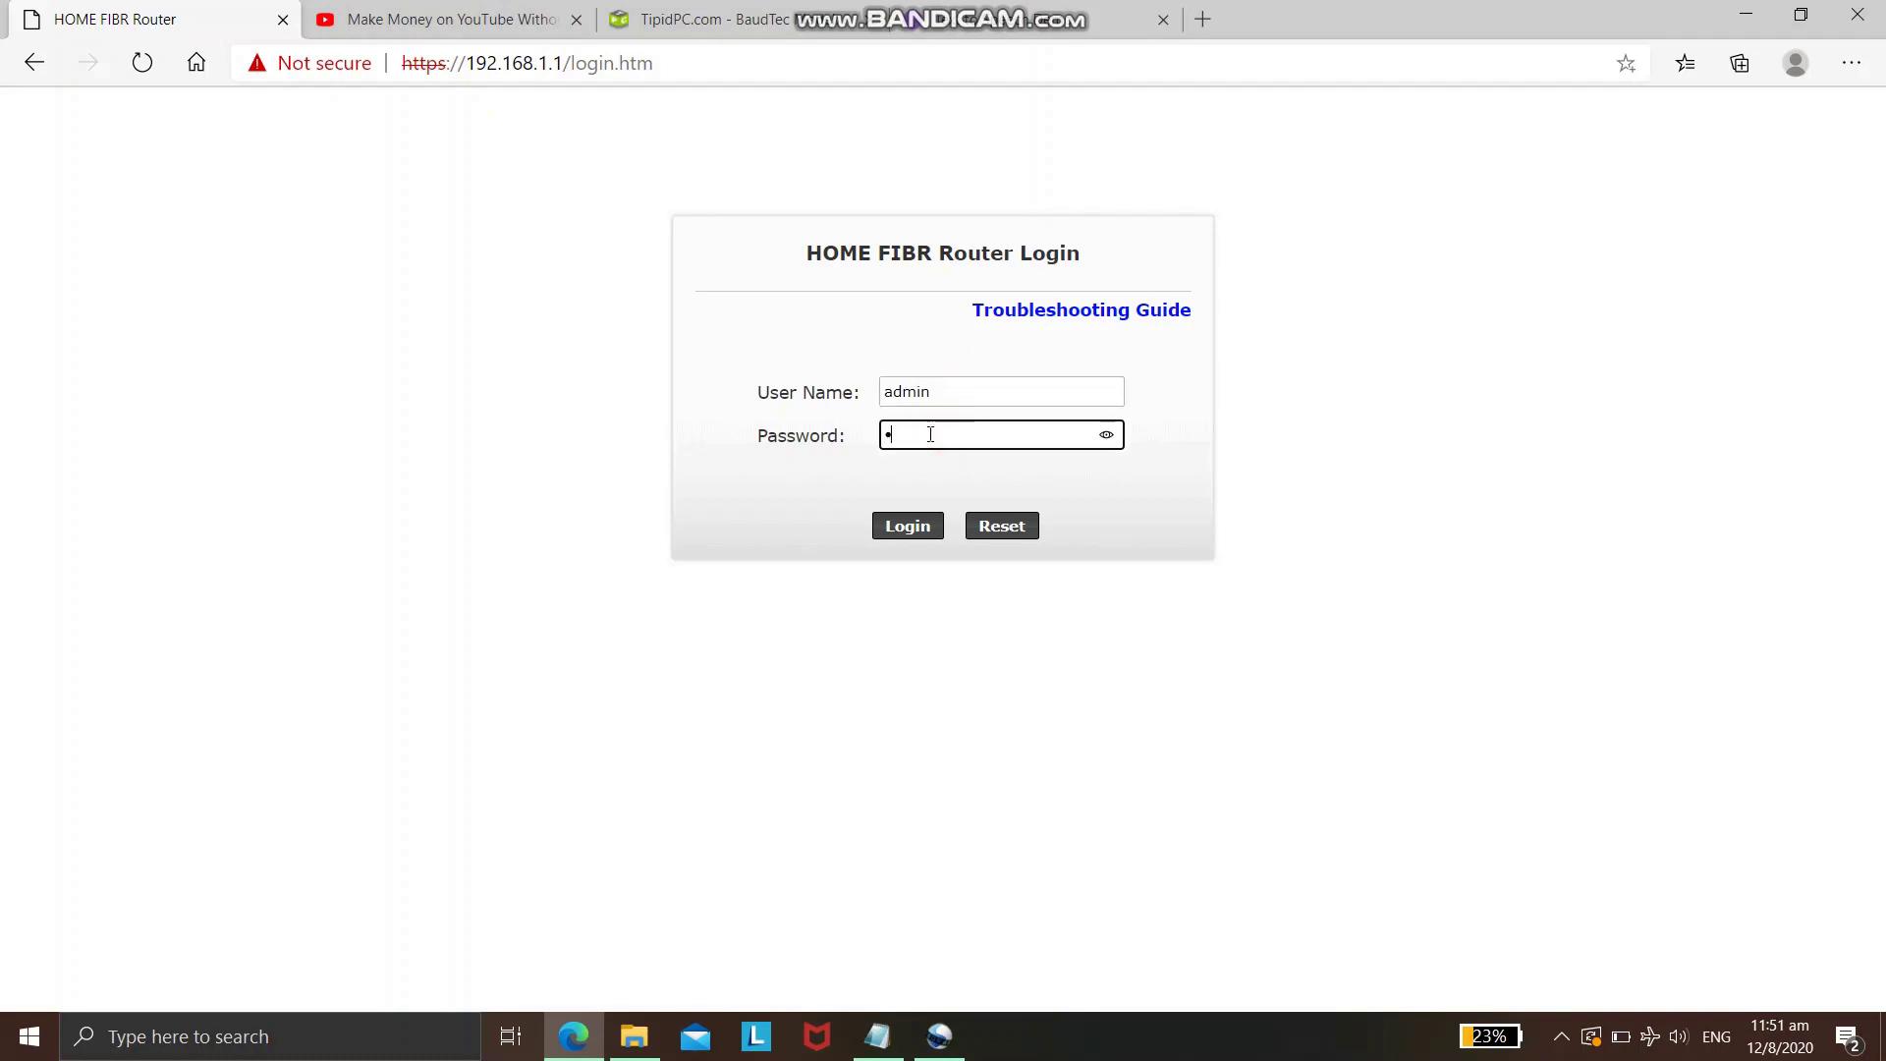
left_click(1107, 437)
left_click(1107, 438)
left_click(894, 532)
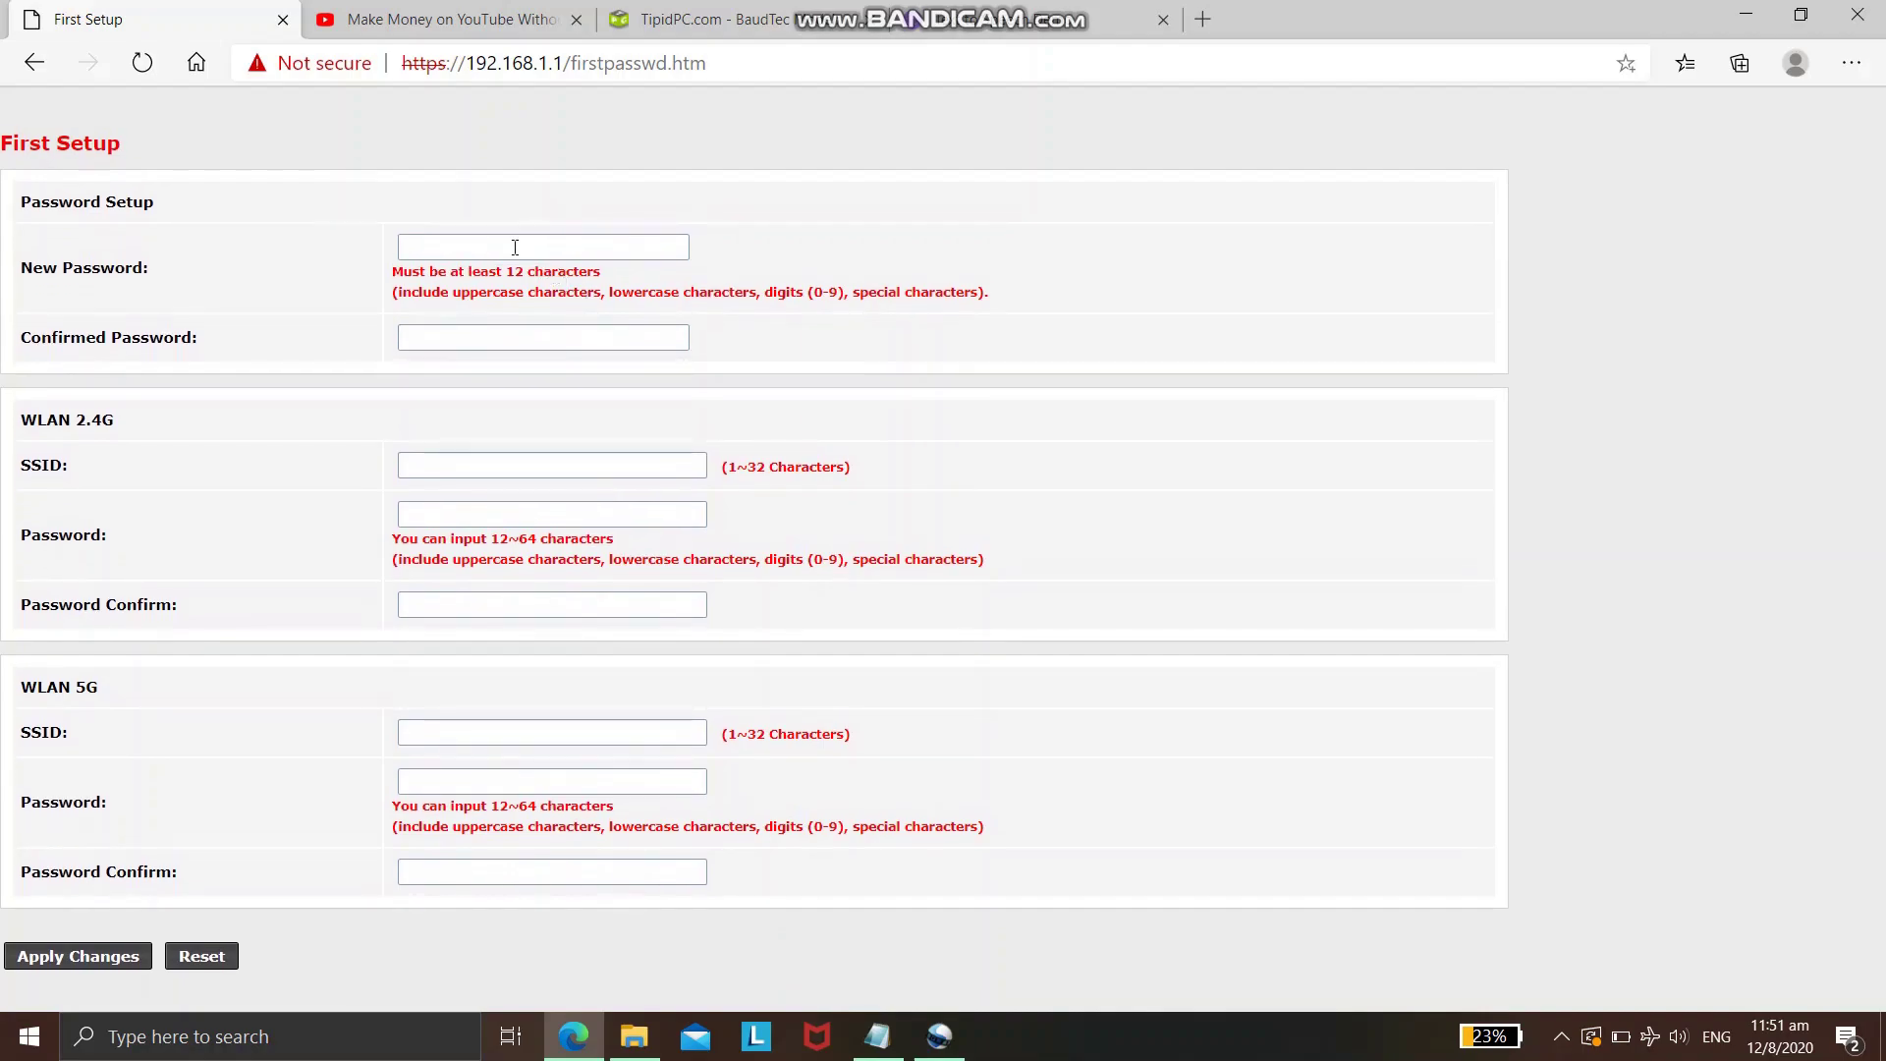
left_click(515, 247)
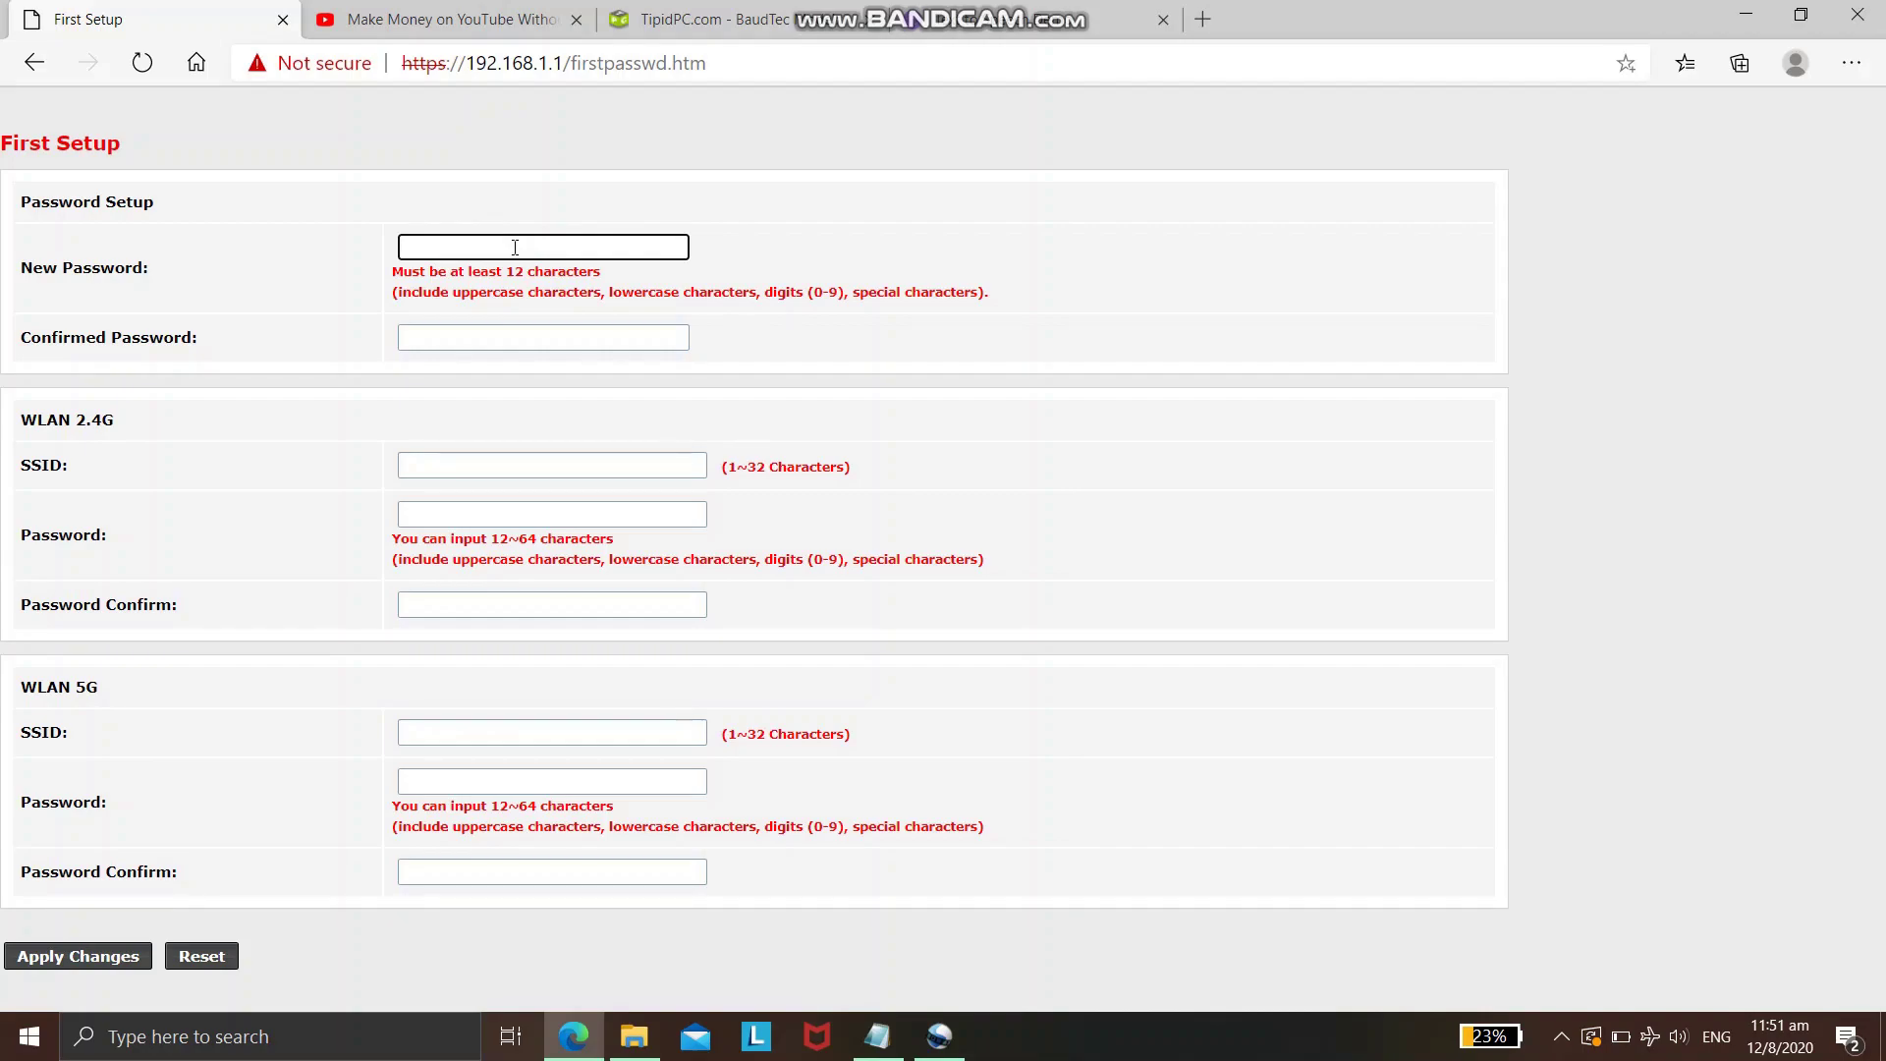
left_click(672, 246)
left_click(675, 251)
left_click(675, 251)
left_click(675, 251)
left_click(676, 251)
left_click(561, 251)
Copy the new password into Confirmed Password and verify it with the eye icon
left_click_drag(623, 248, 399, 248)
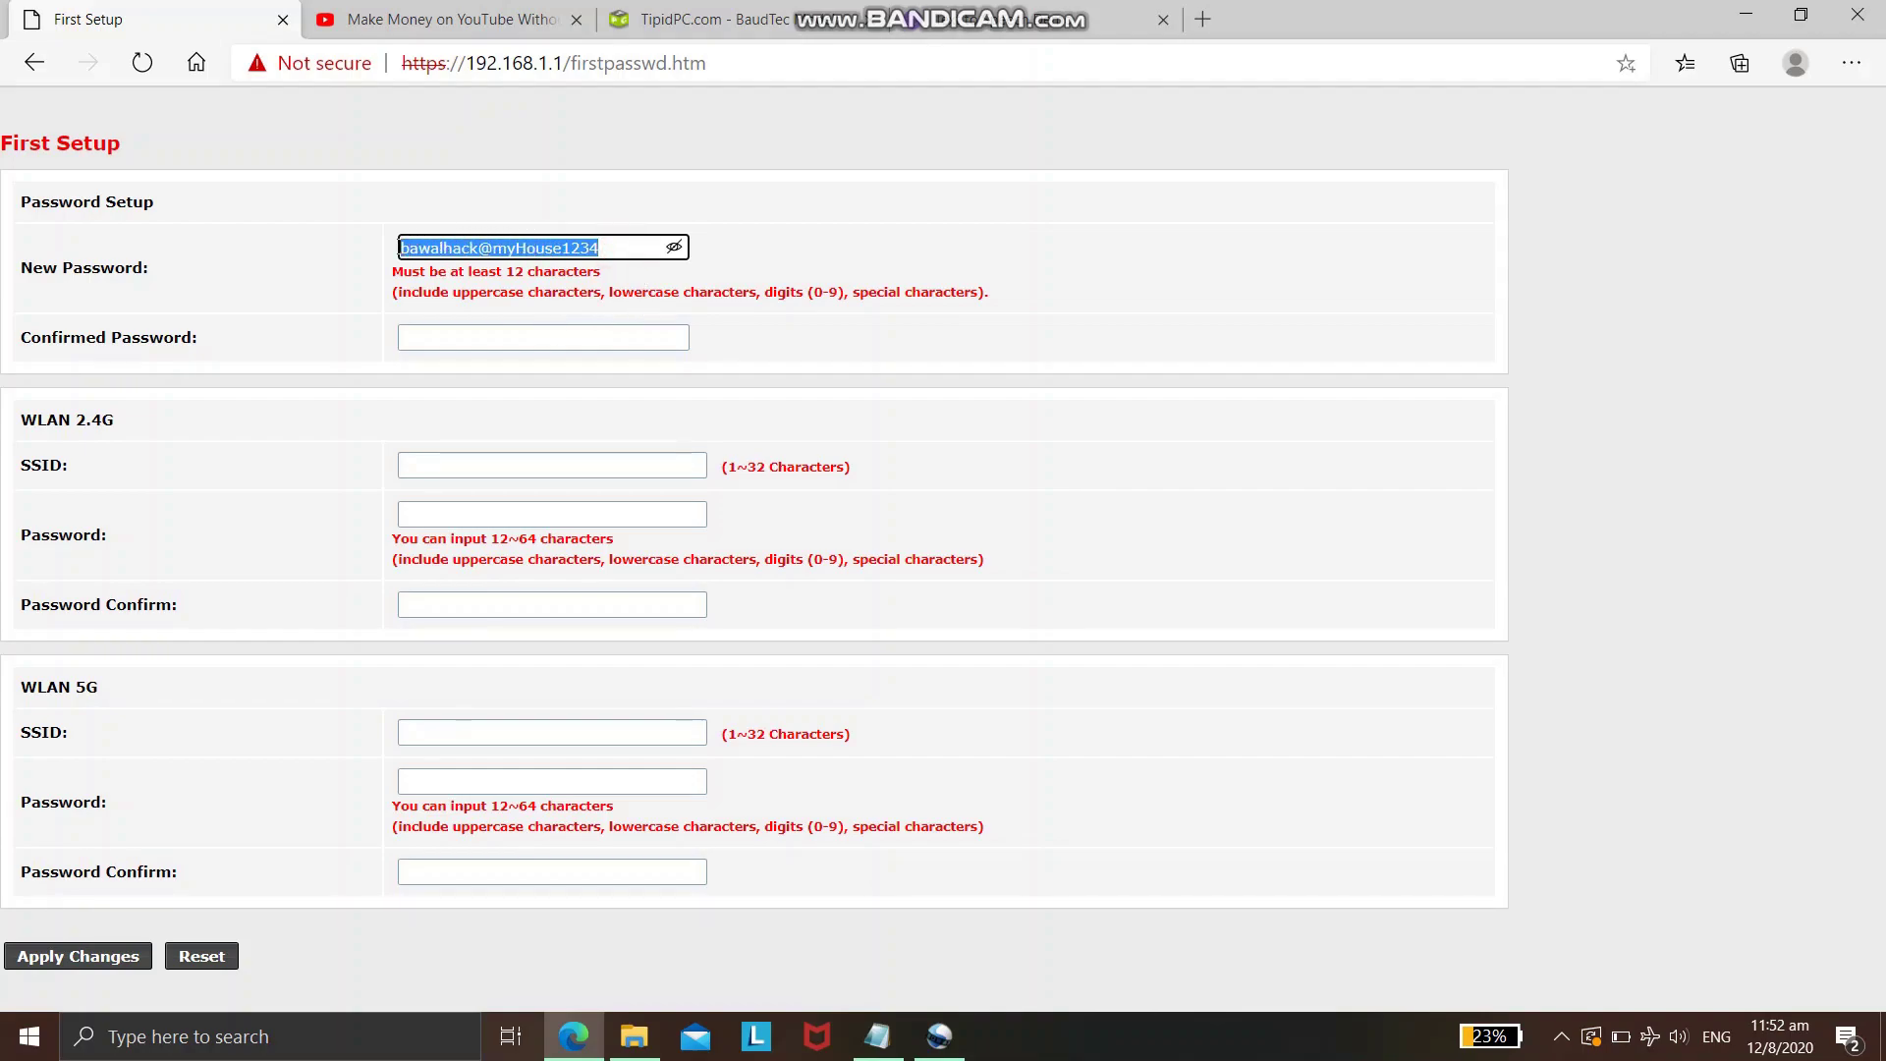
left_click(417, 336)
key("ctrl+v")
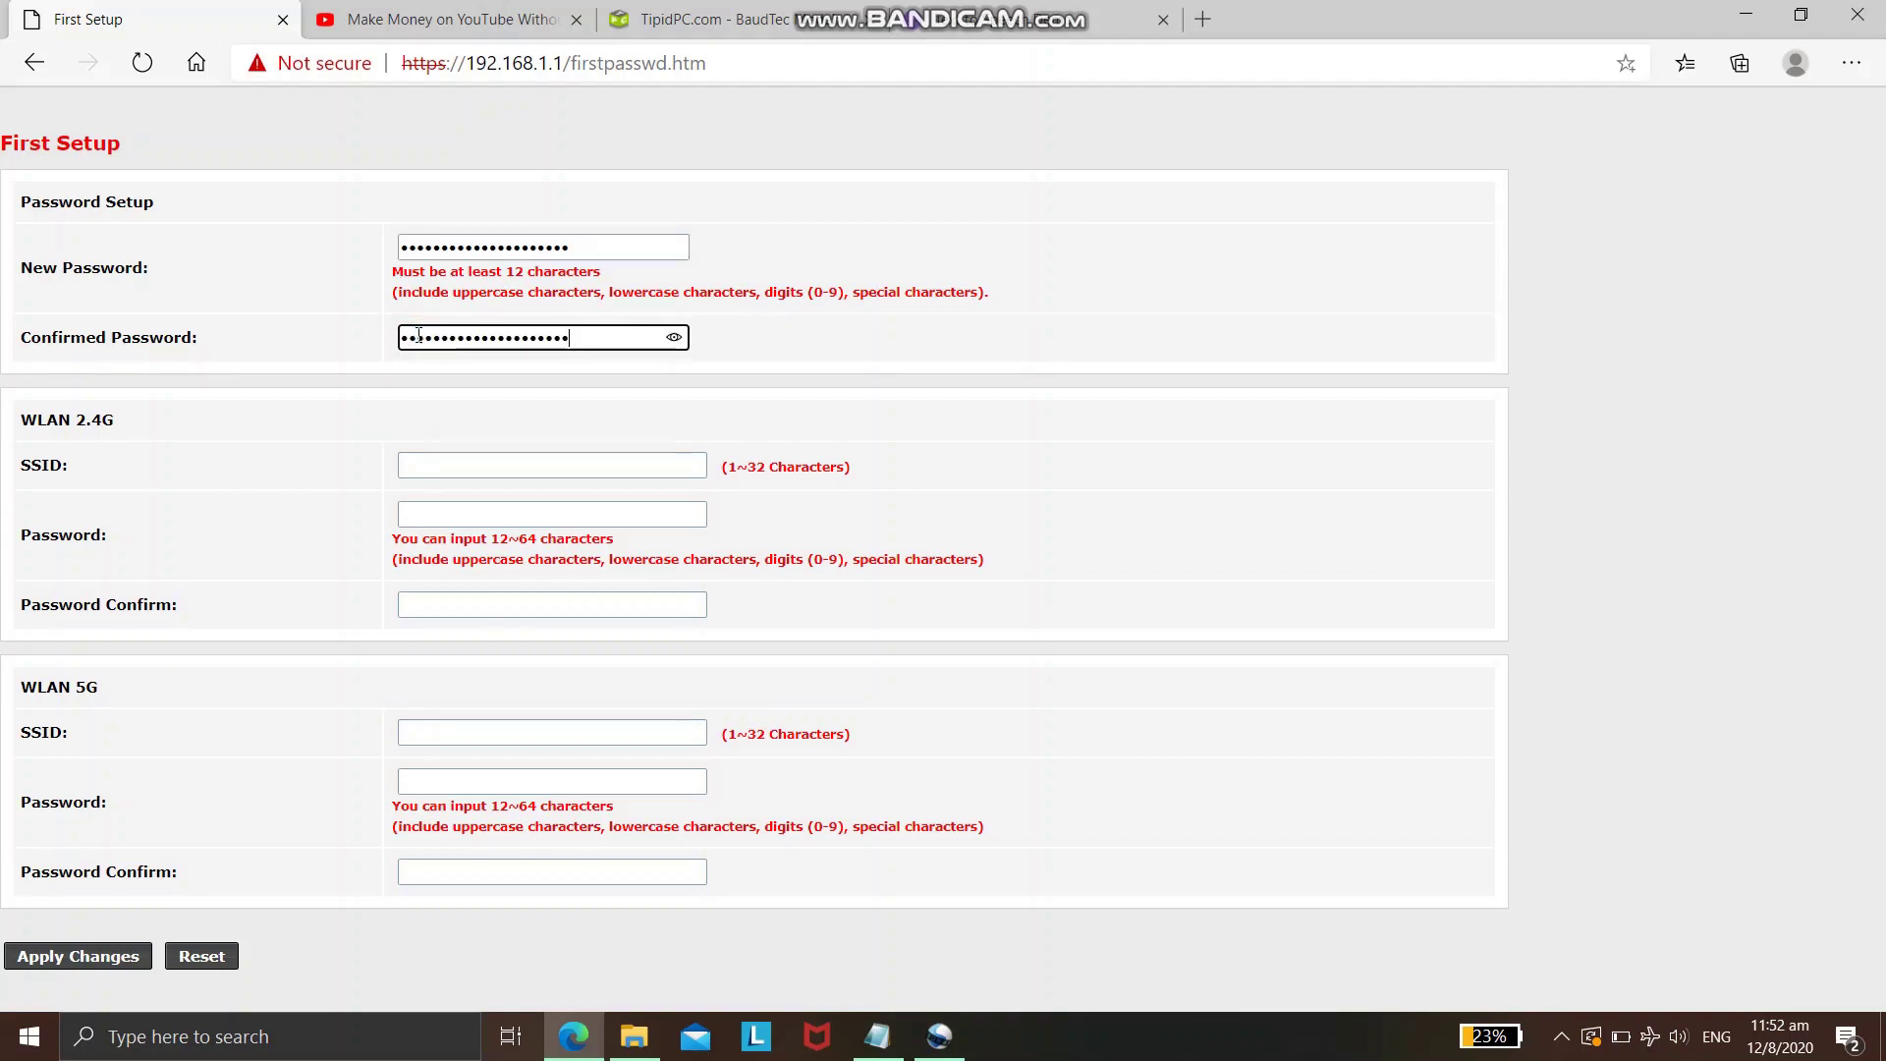
left_click(673, 340)
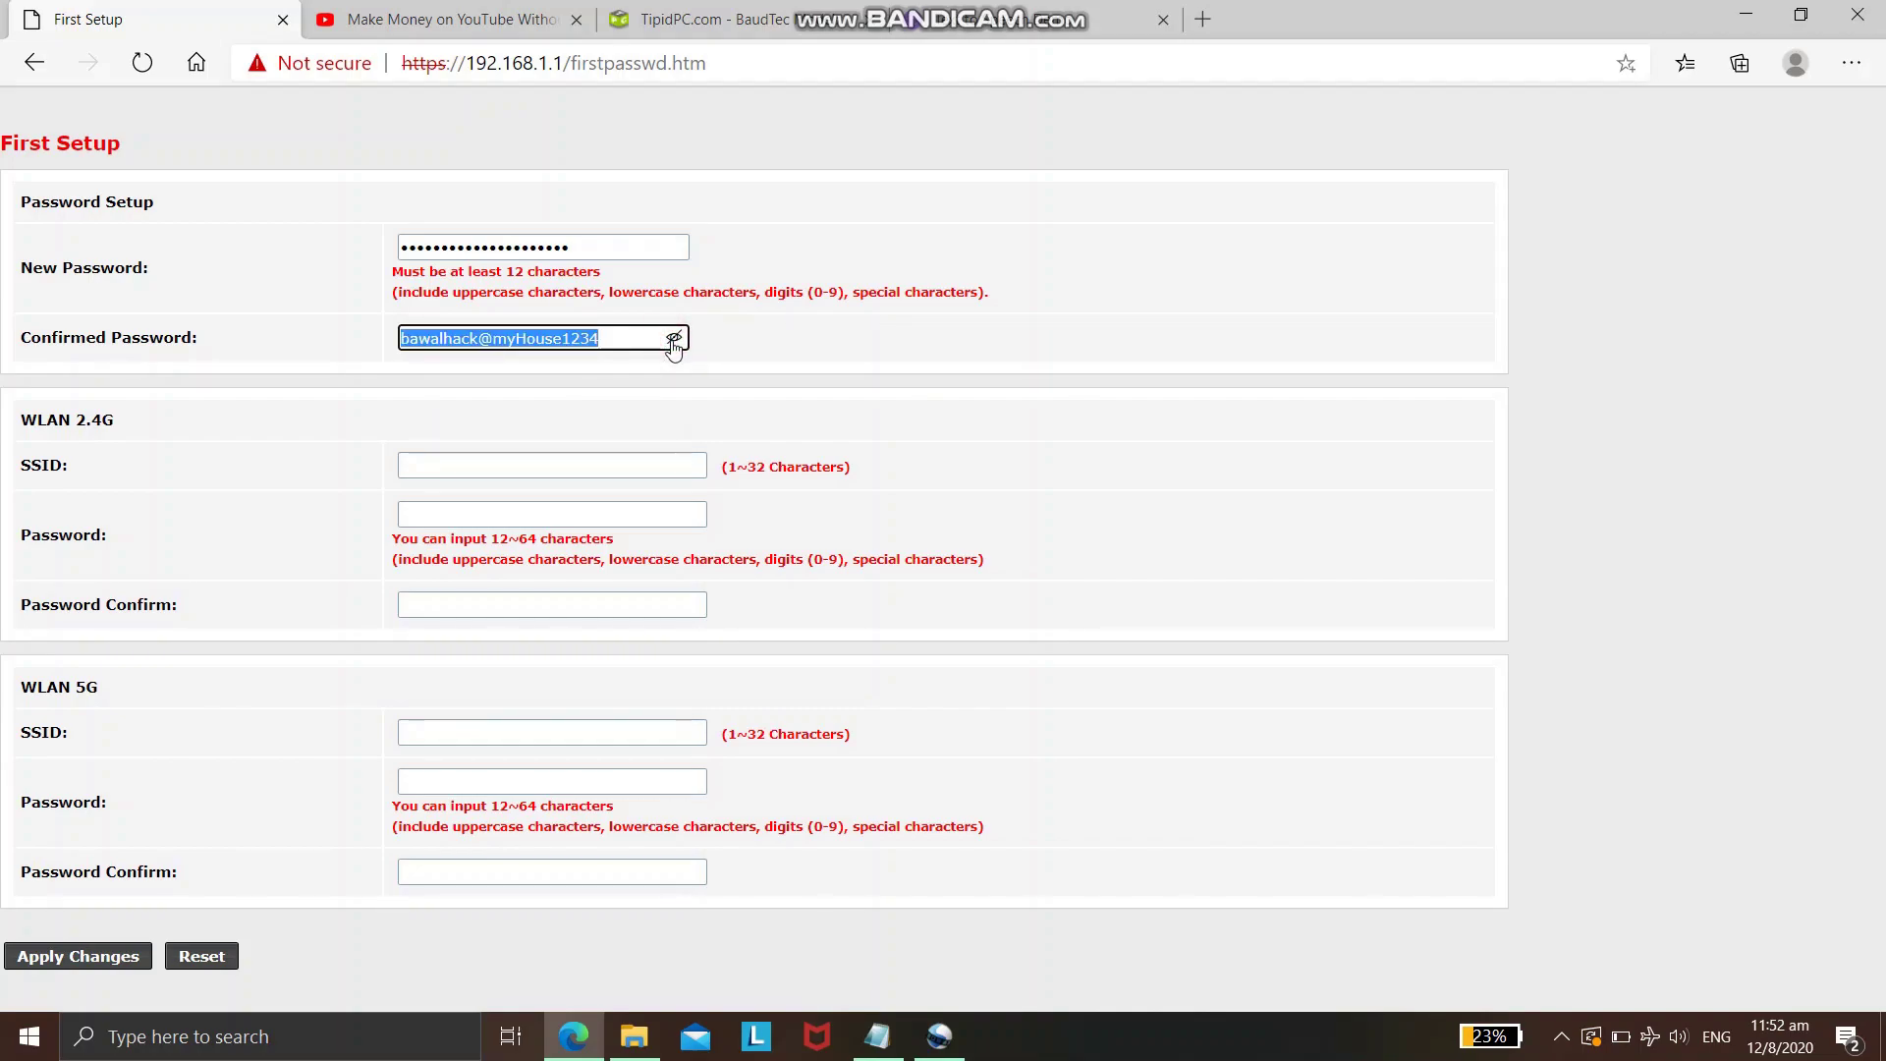
left_click(674, 340)
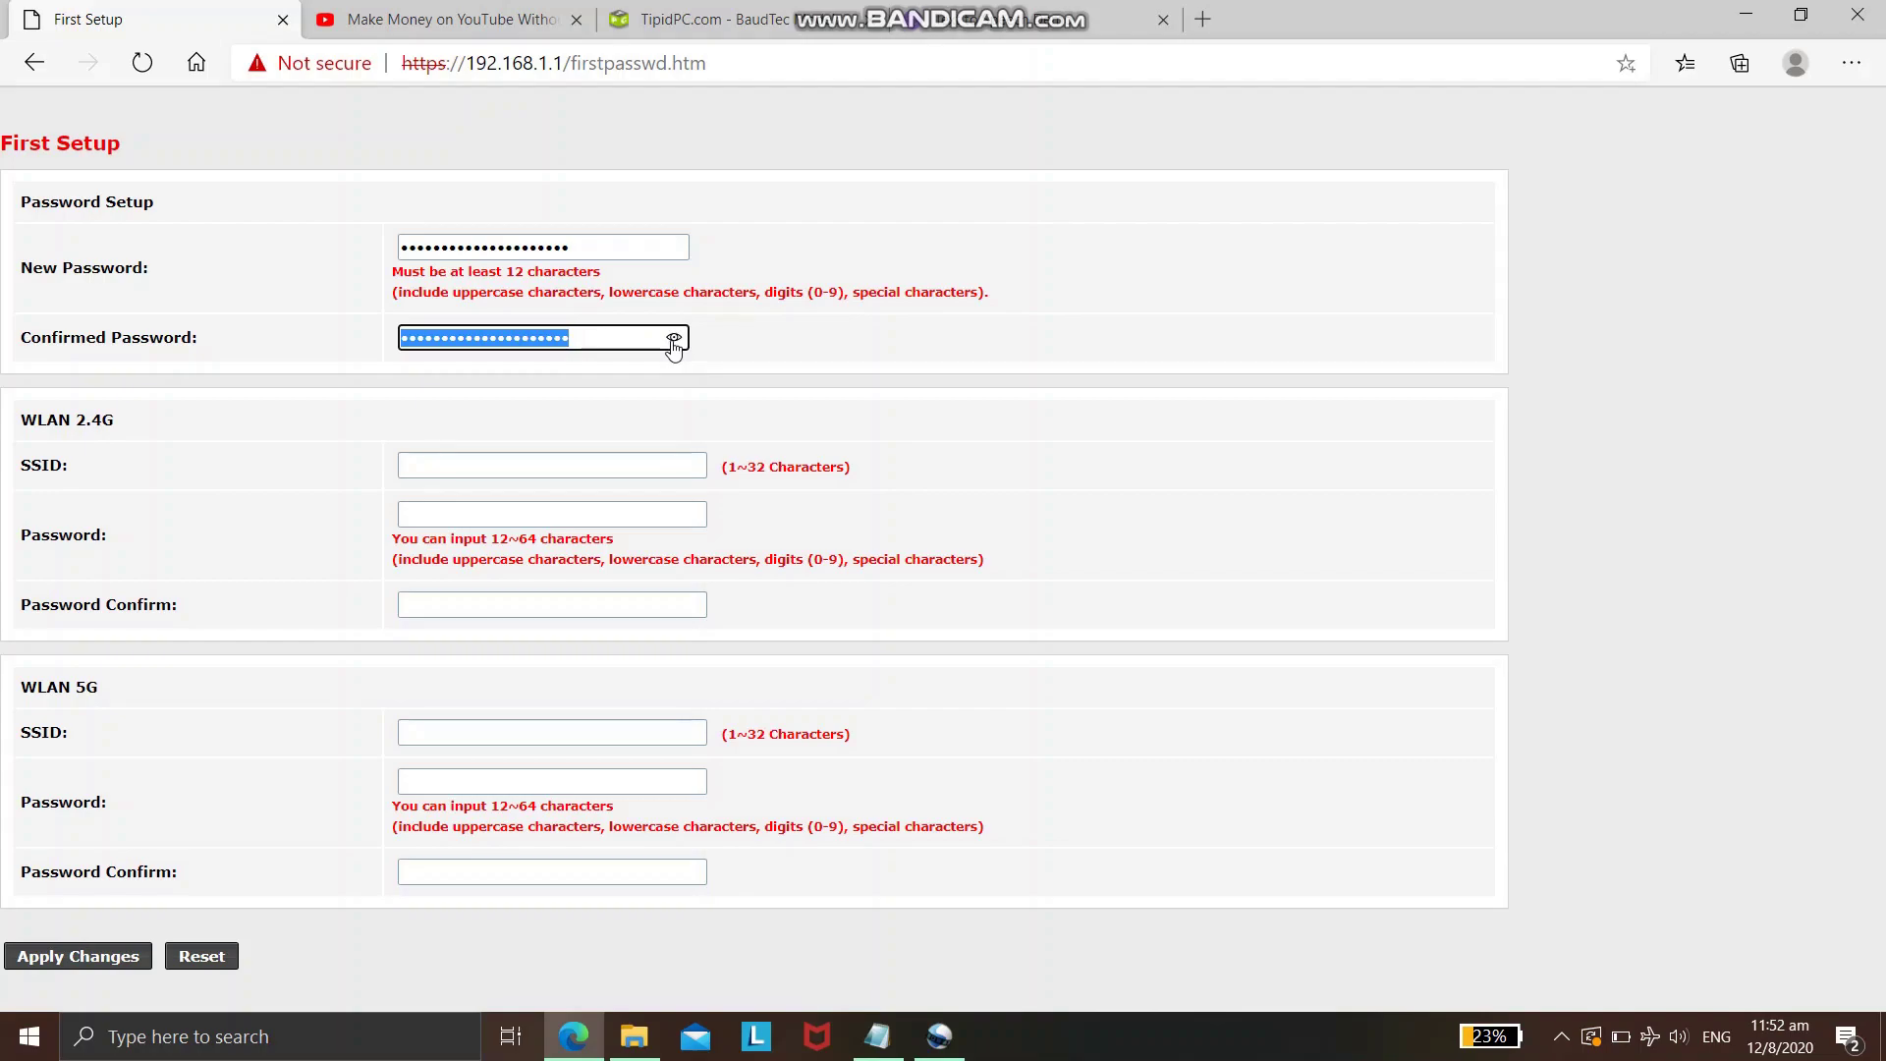
left_click(1640, 380)
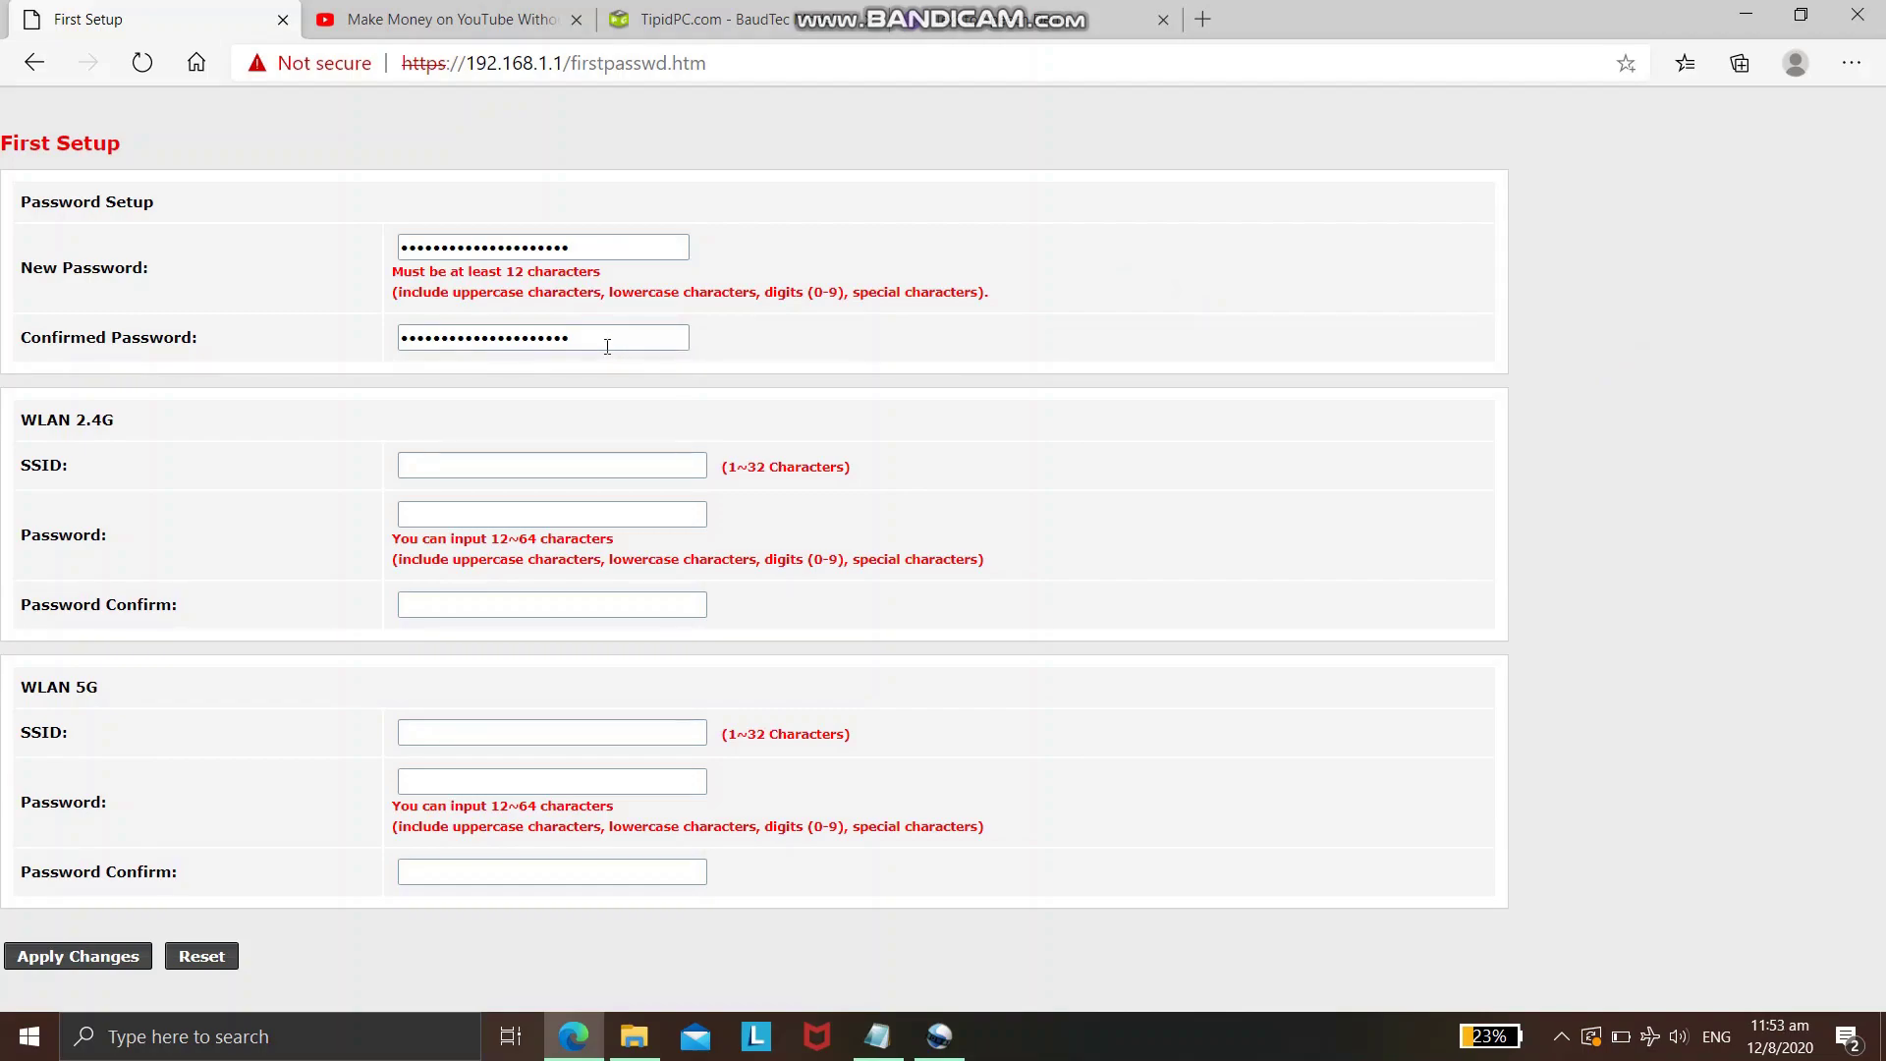
Delete both the confirmation and new password entries so they are empty again
left_click_drag(606, 345, 243, 366)
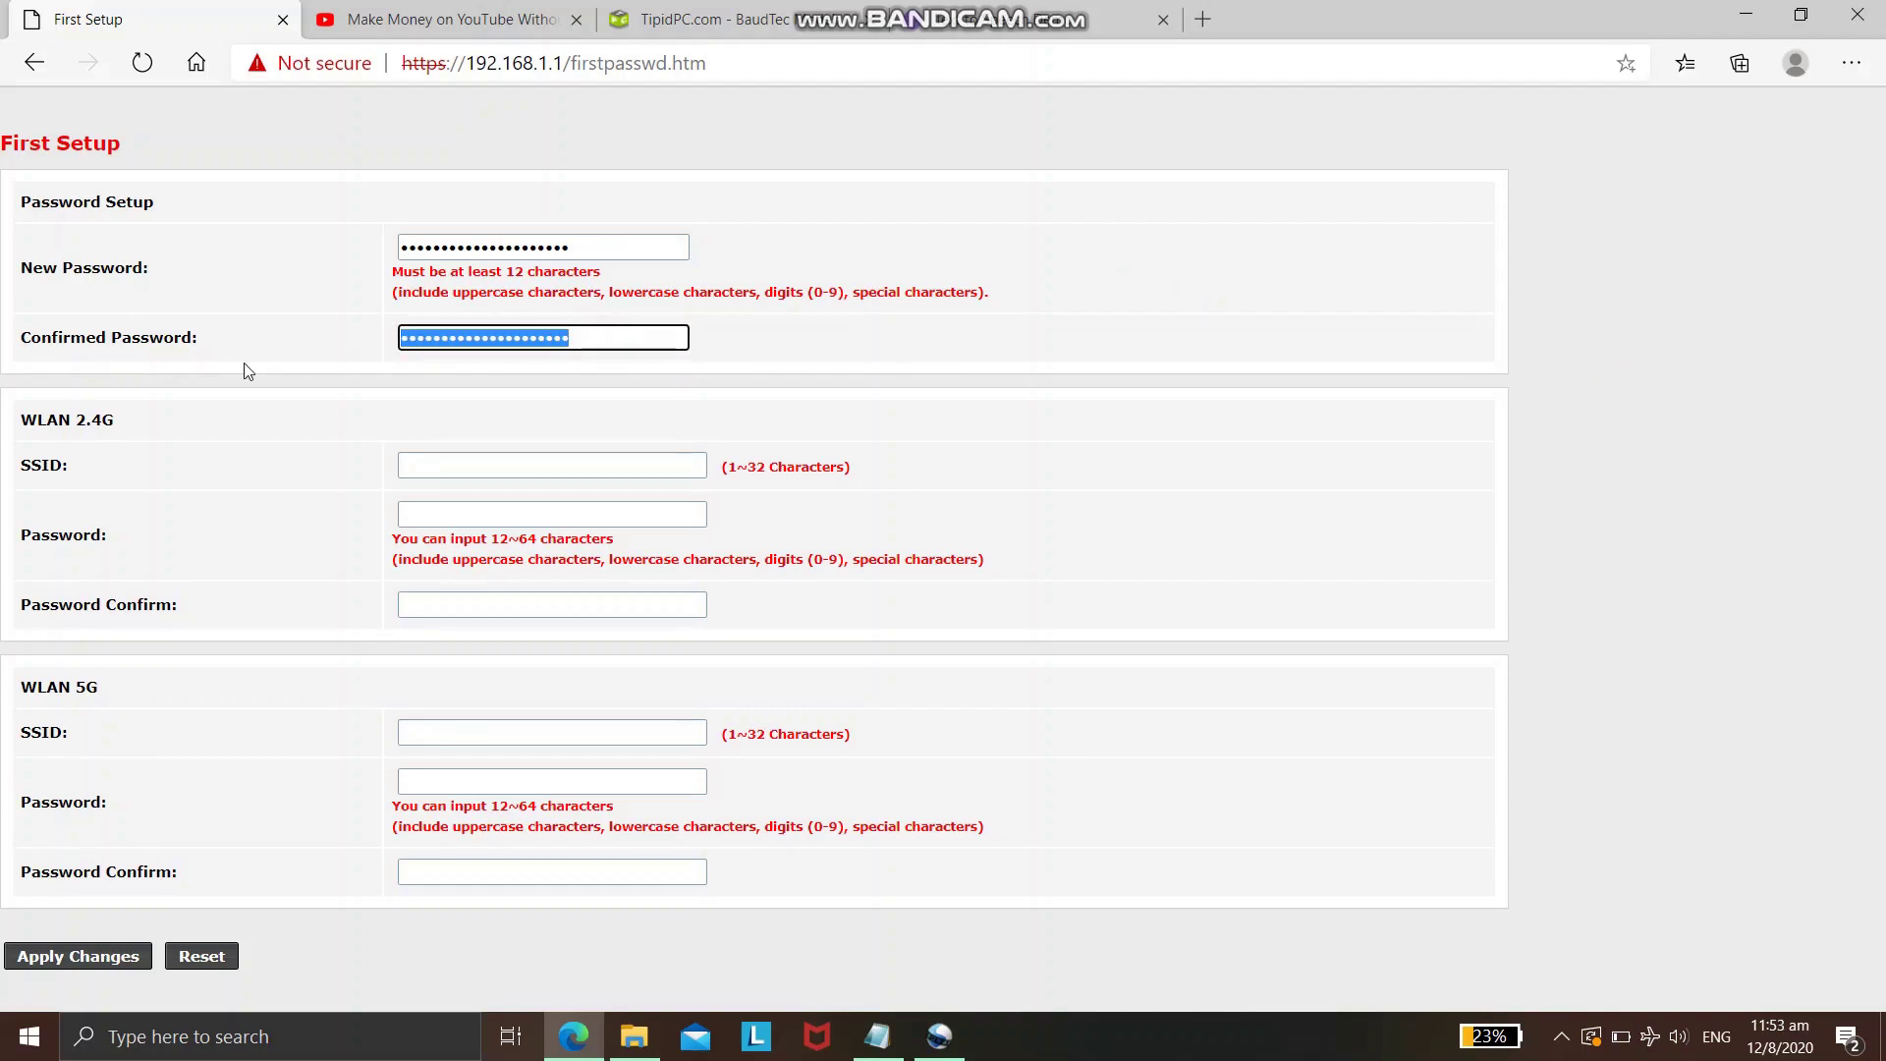
key("BackSpace")
left_click_drag(589, 247, 315, 264)
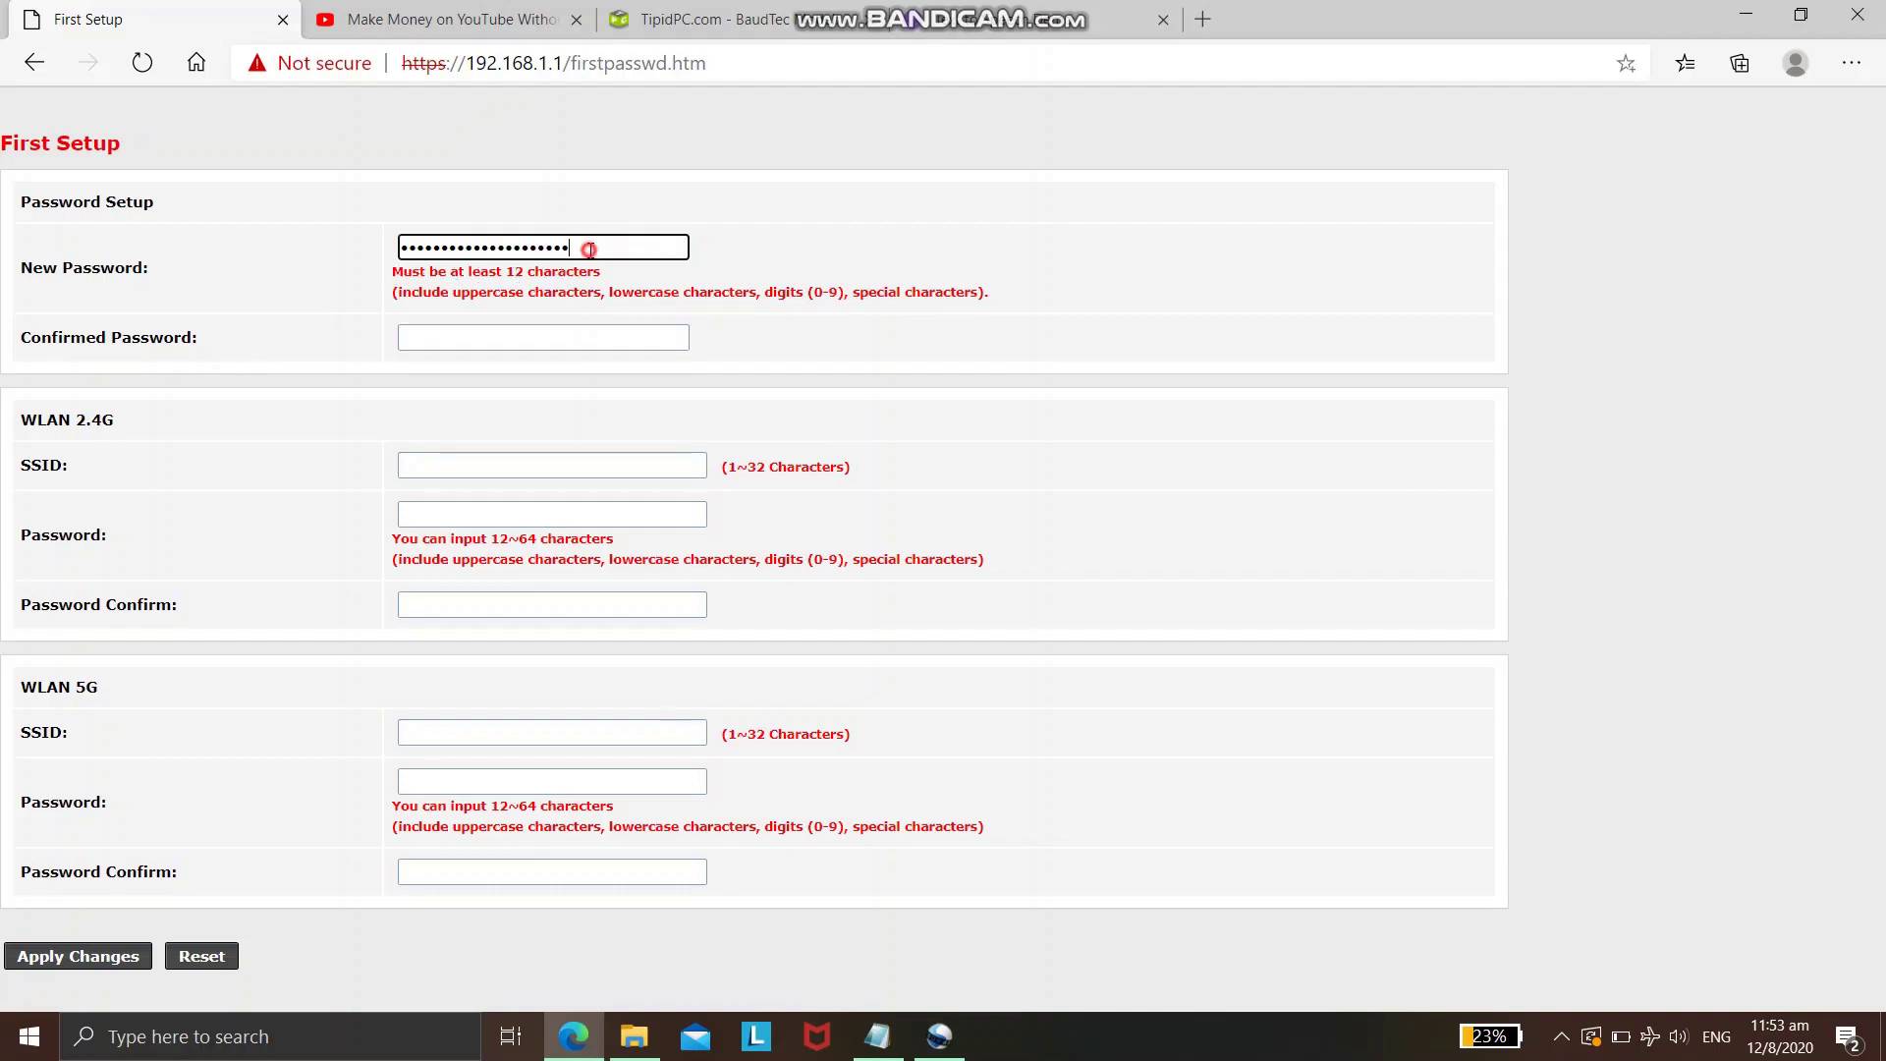
key("BackSpace")
Step through the empty 2.4G and 5G network name and password fields without filling them
left_click(437, 465)
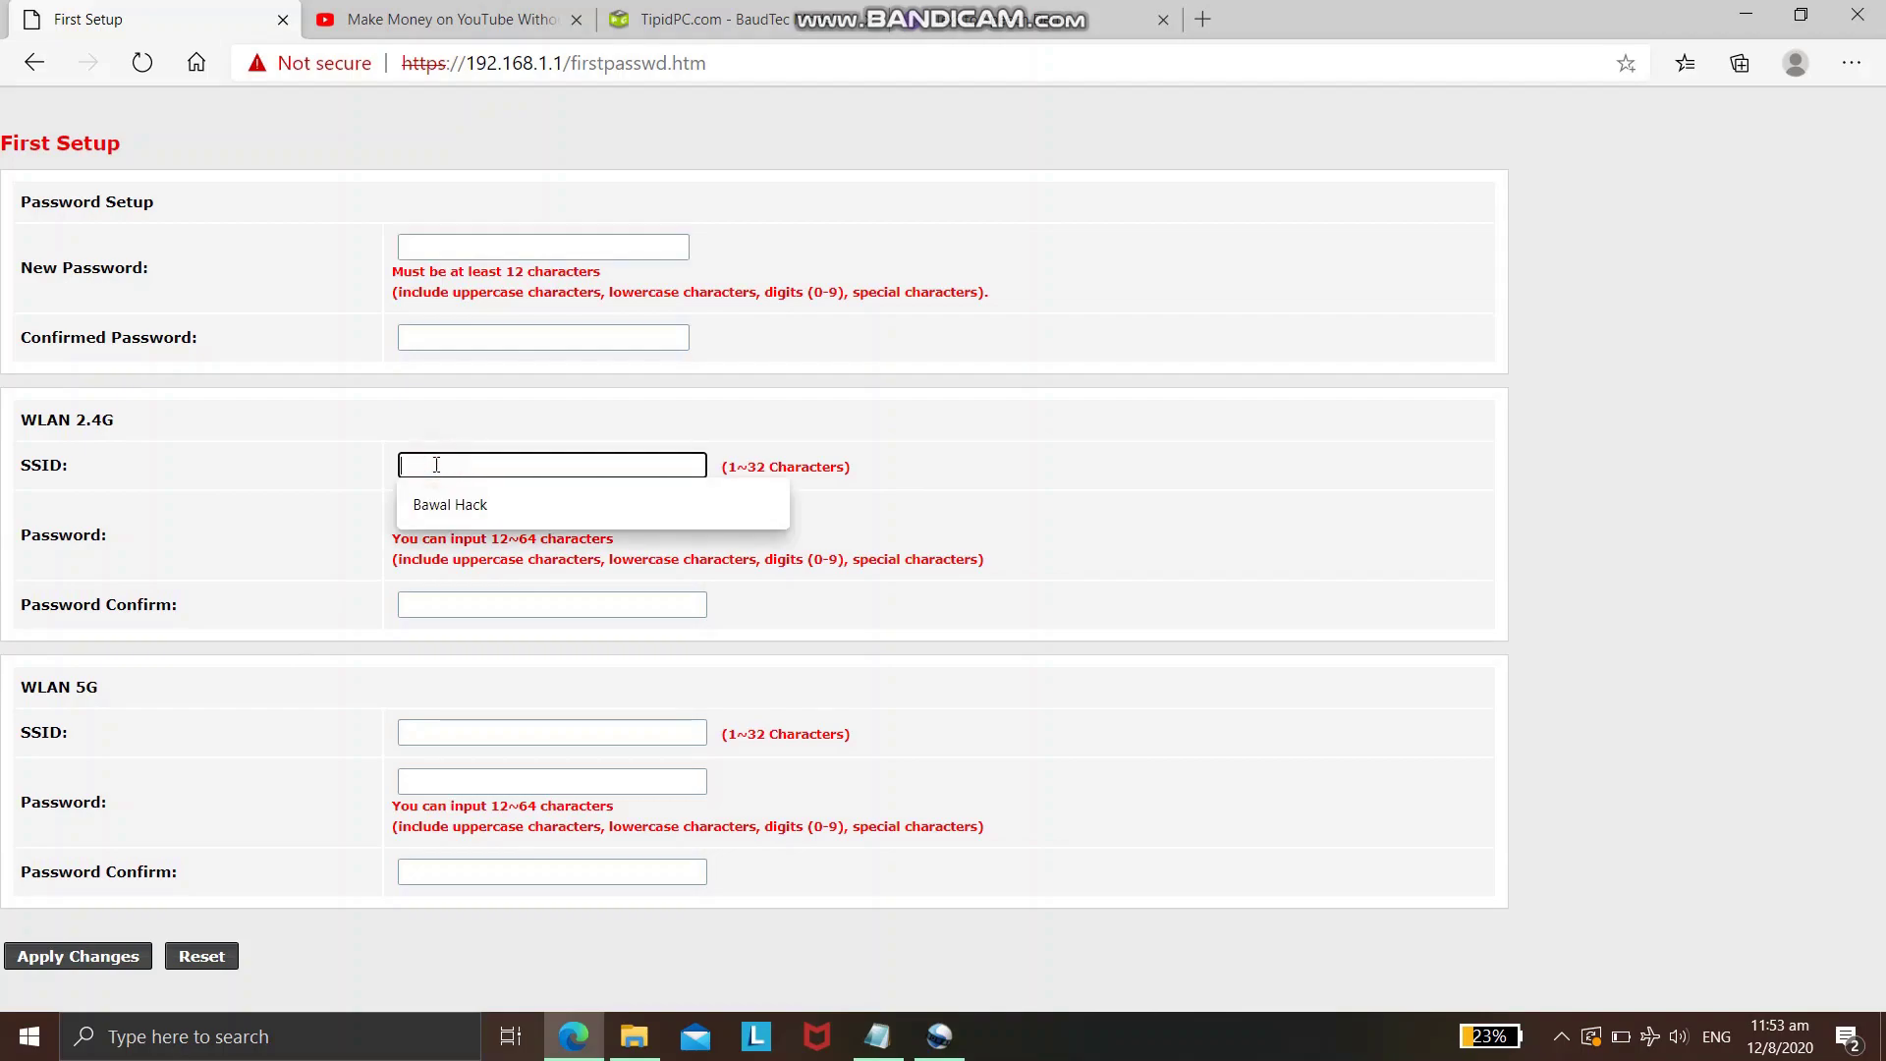
left_click(428, 604)
left_click(423, 725)
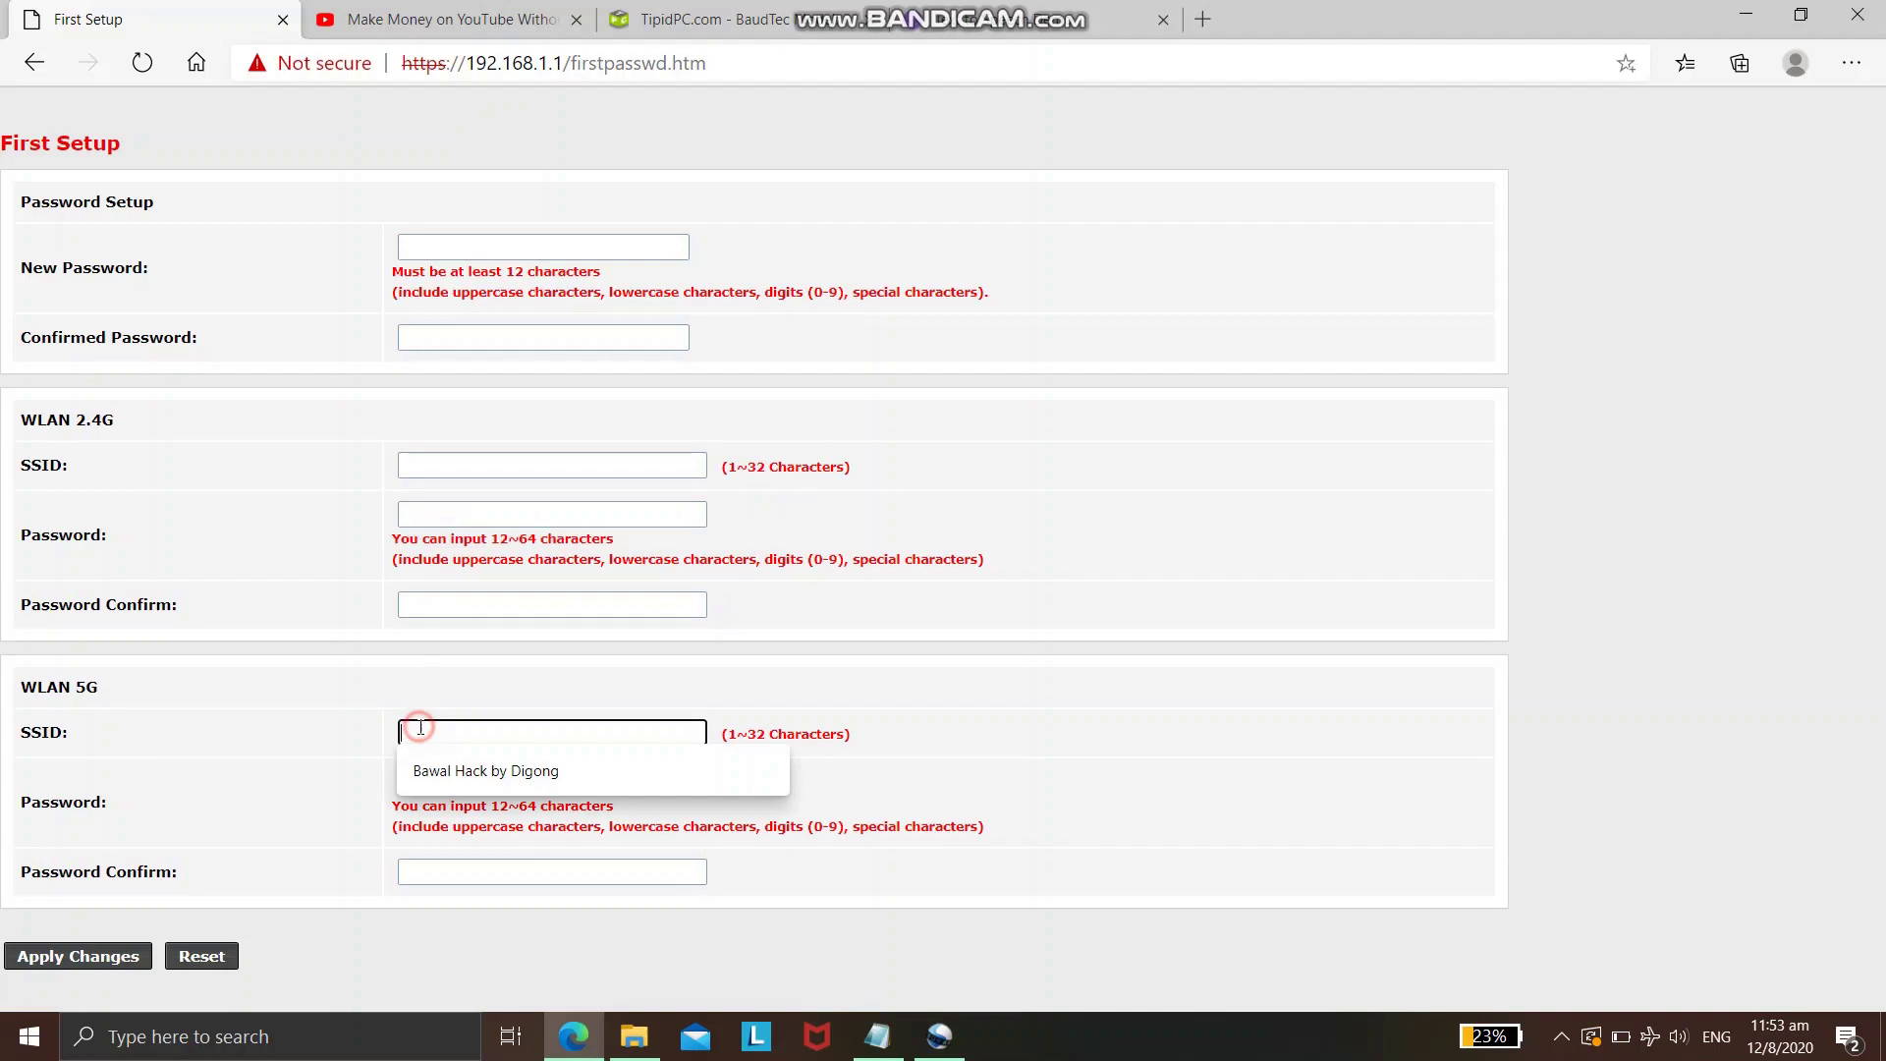
left_click(422, 875)
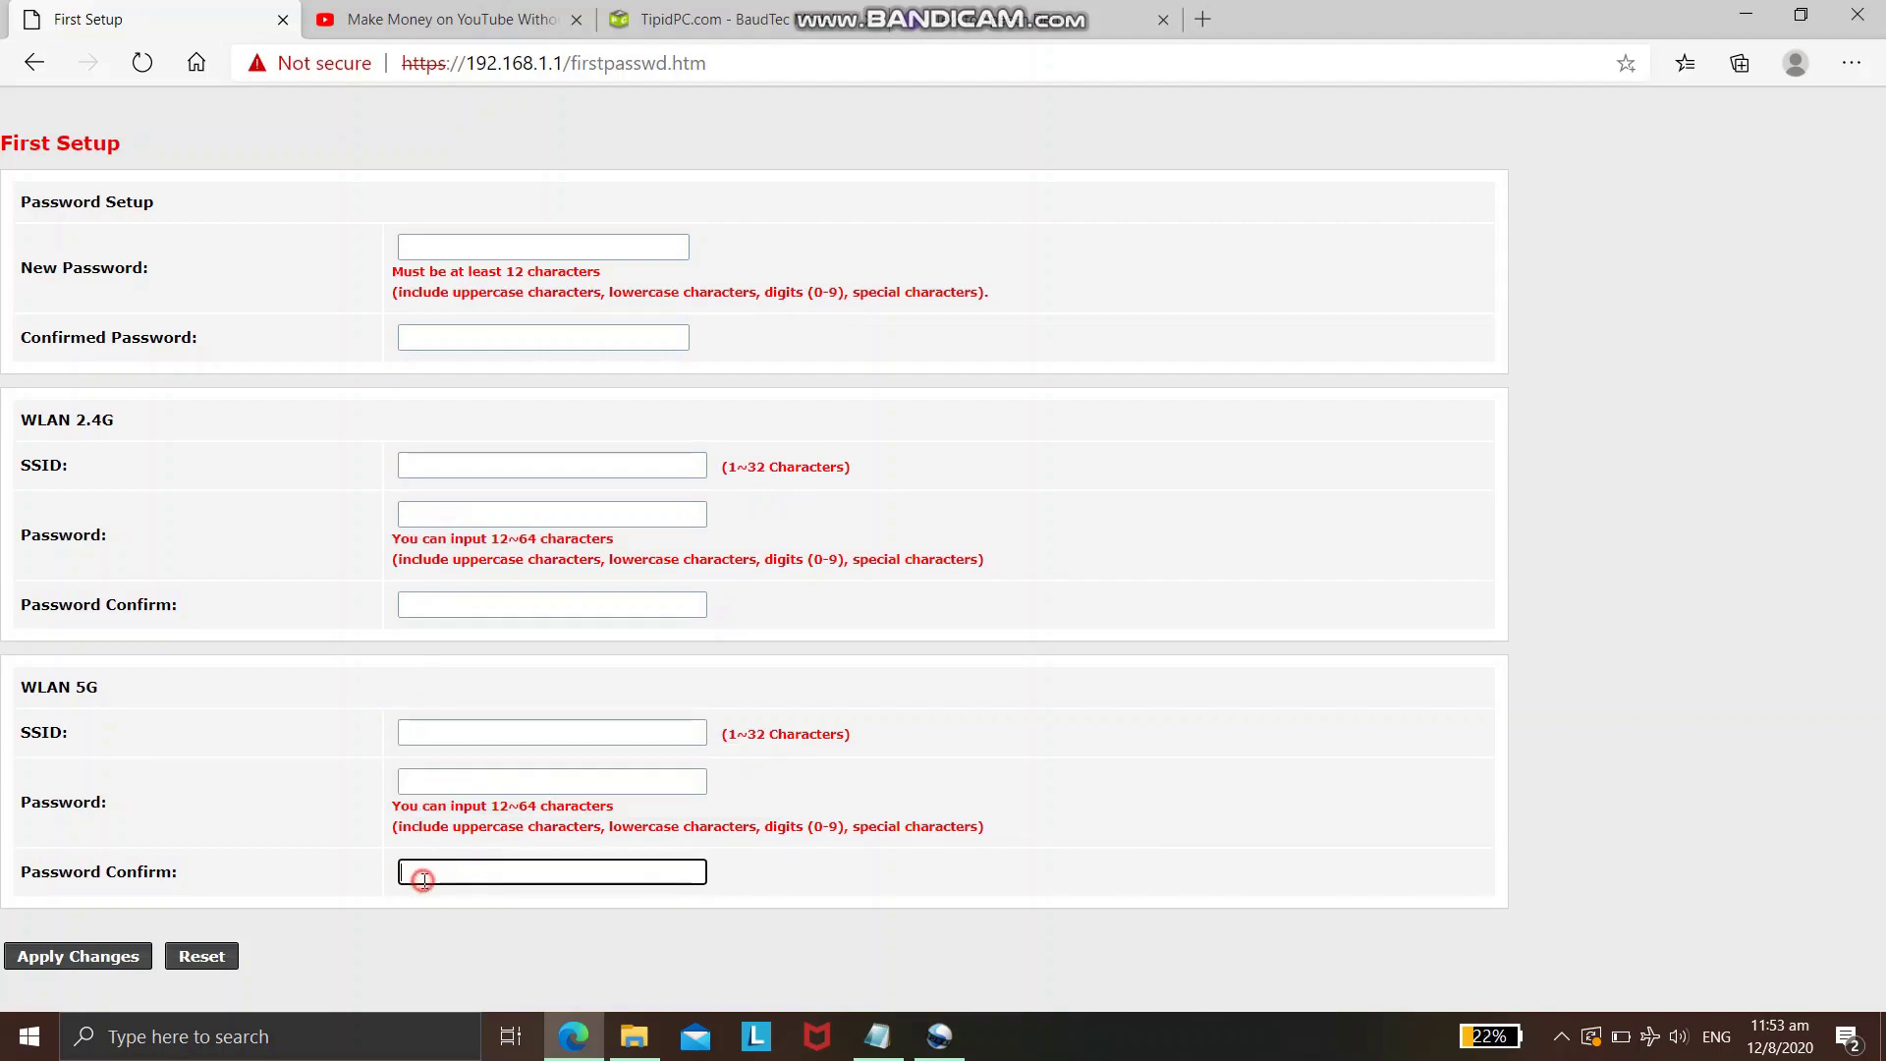
left_click(431, 786)
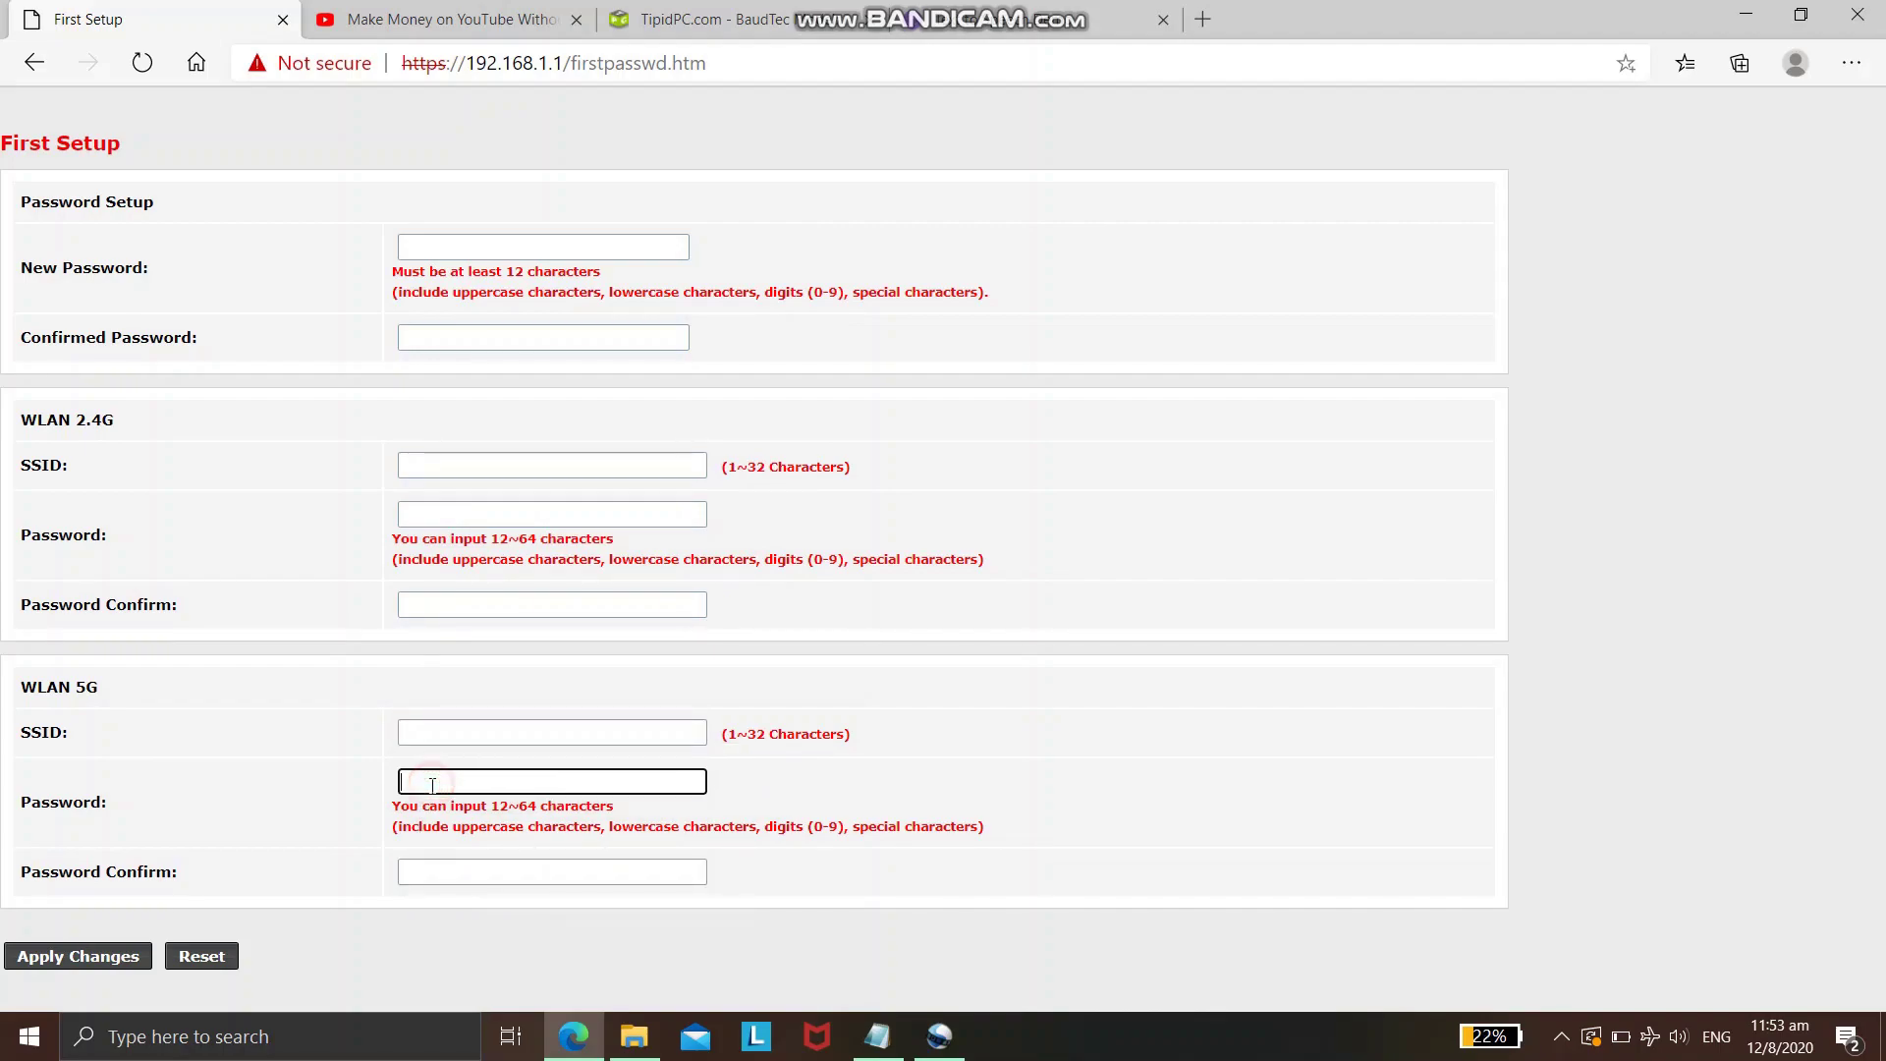
left_click(1611, 376)
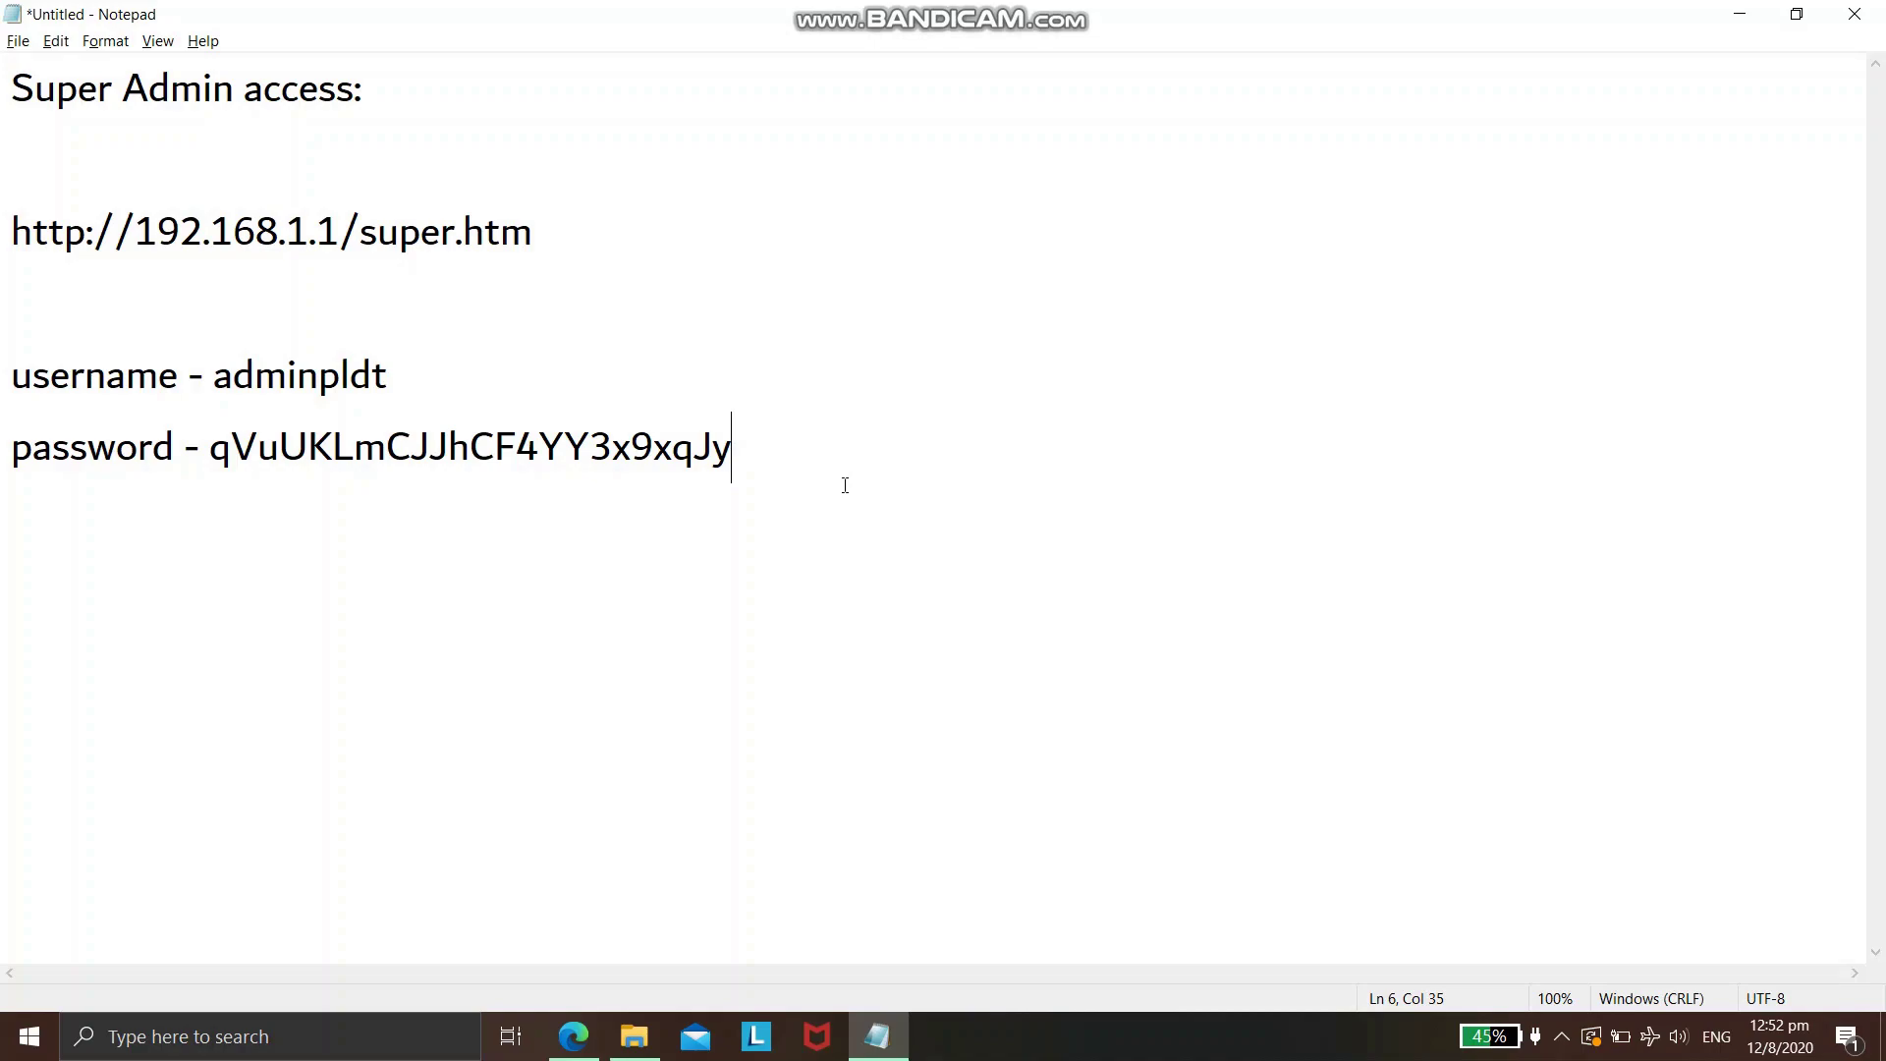
type("(")
type(" Edi")
type("table ")
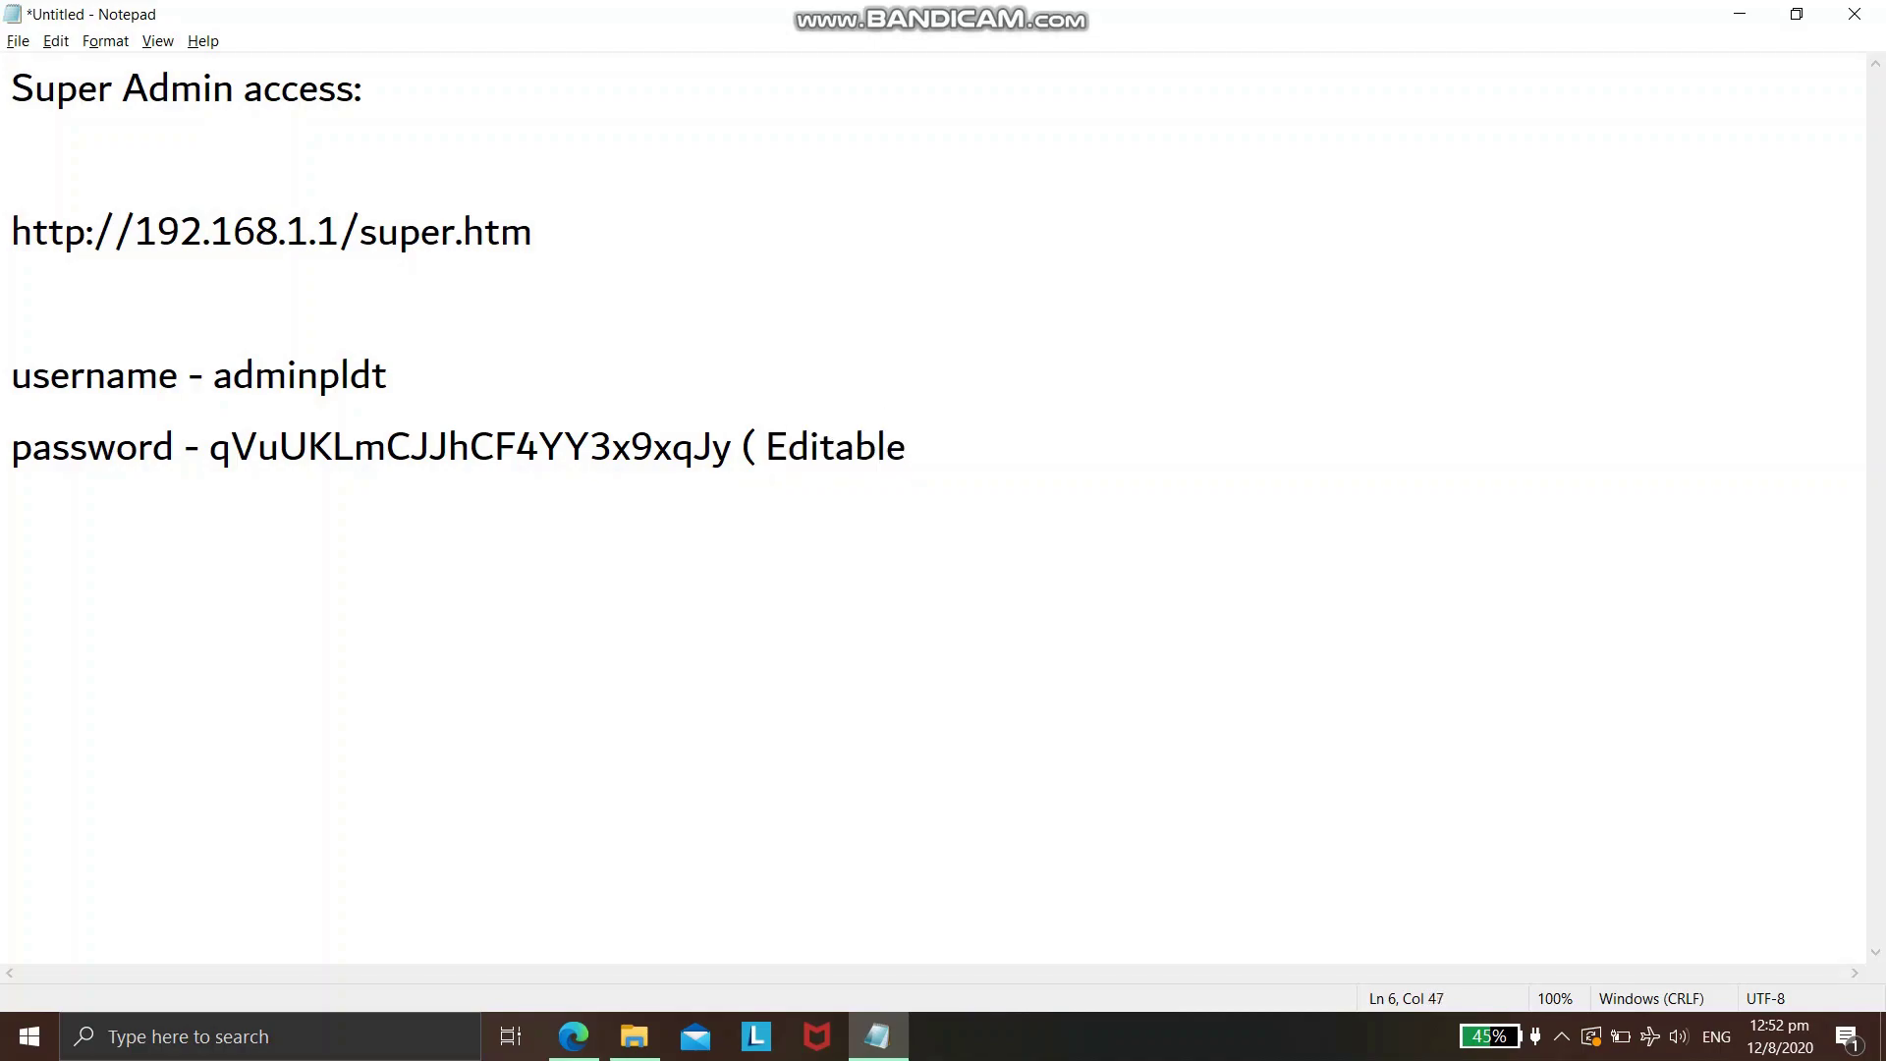
type("password ")
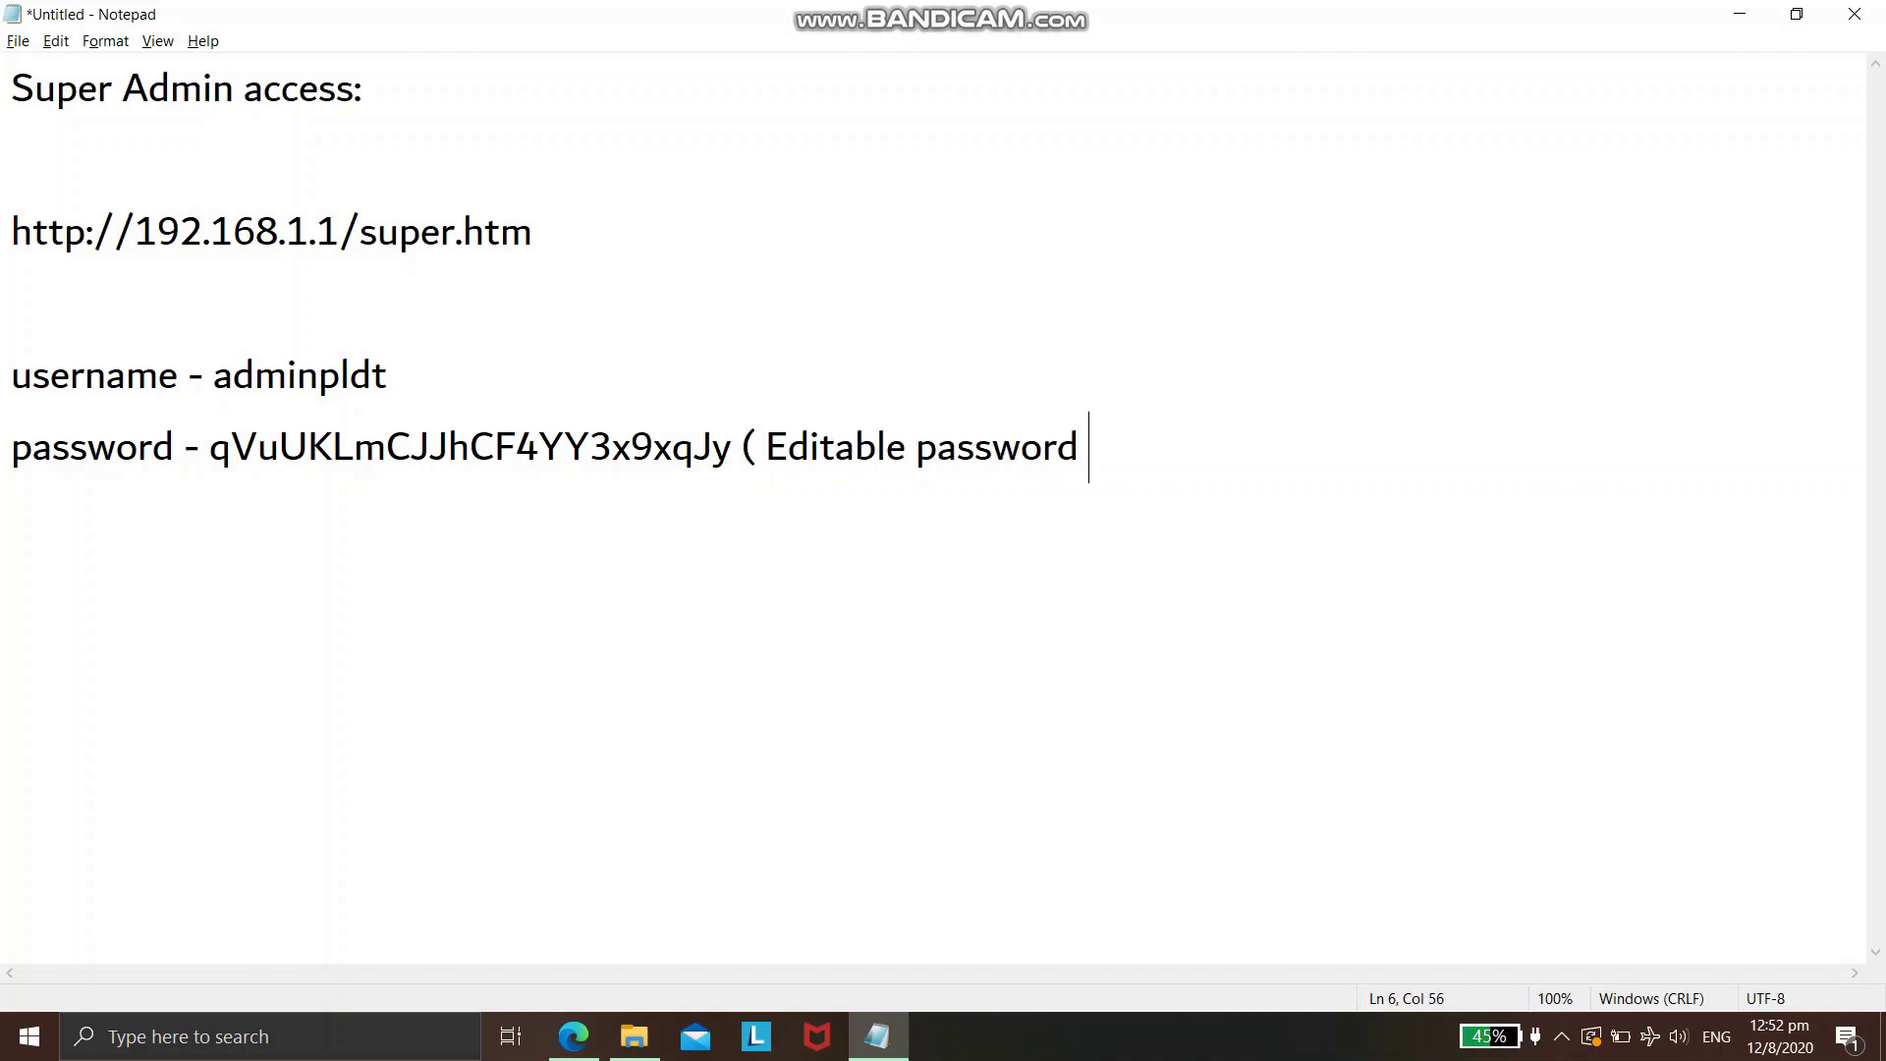
type("after yo")
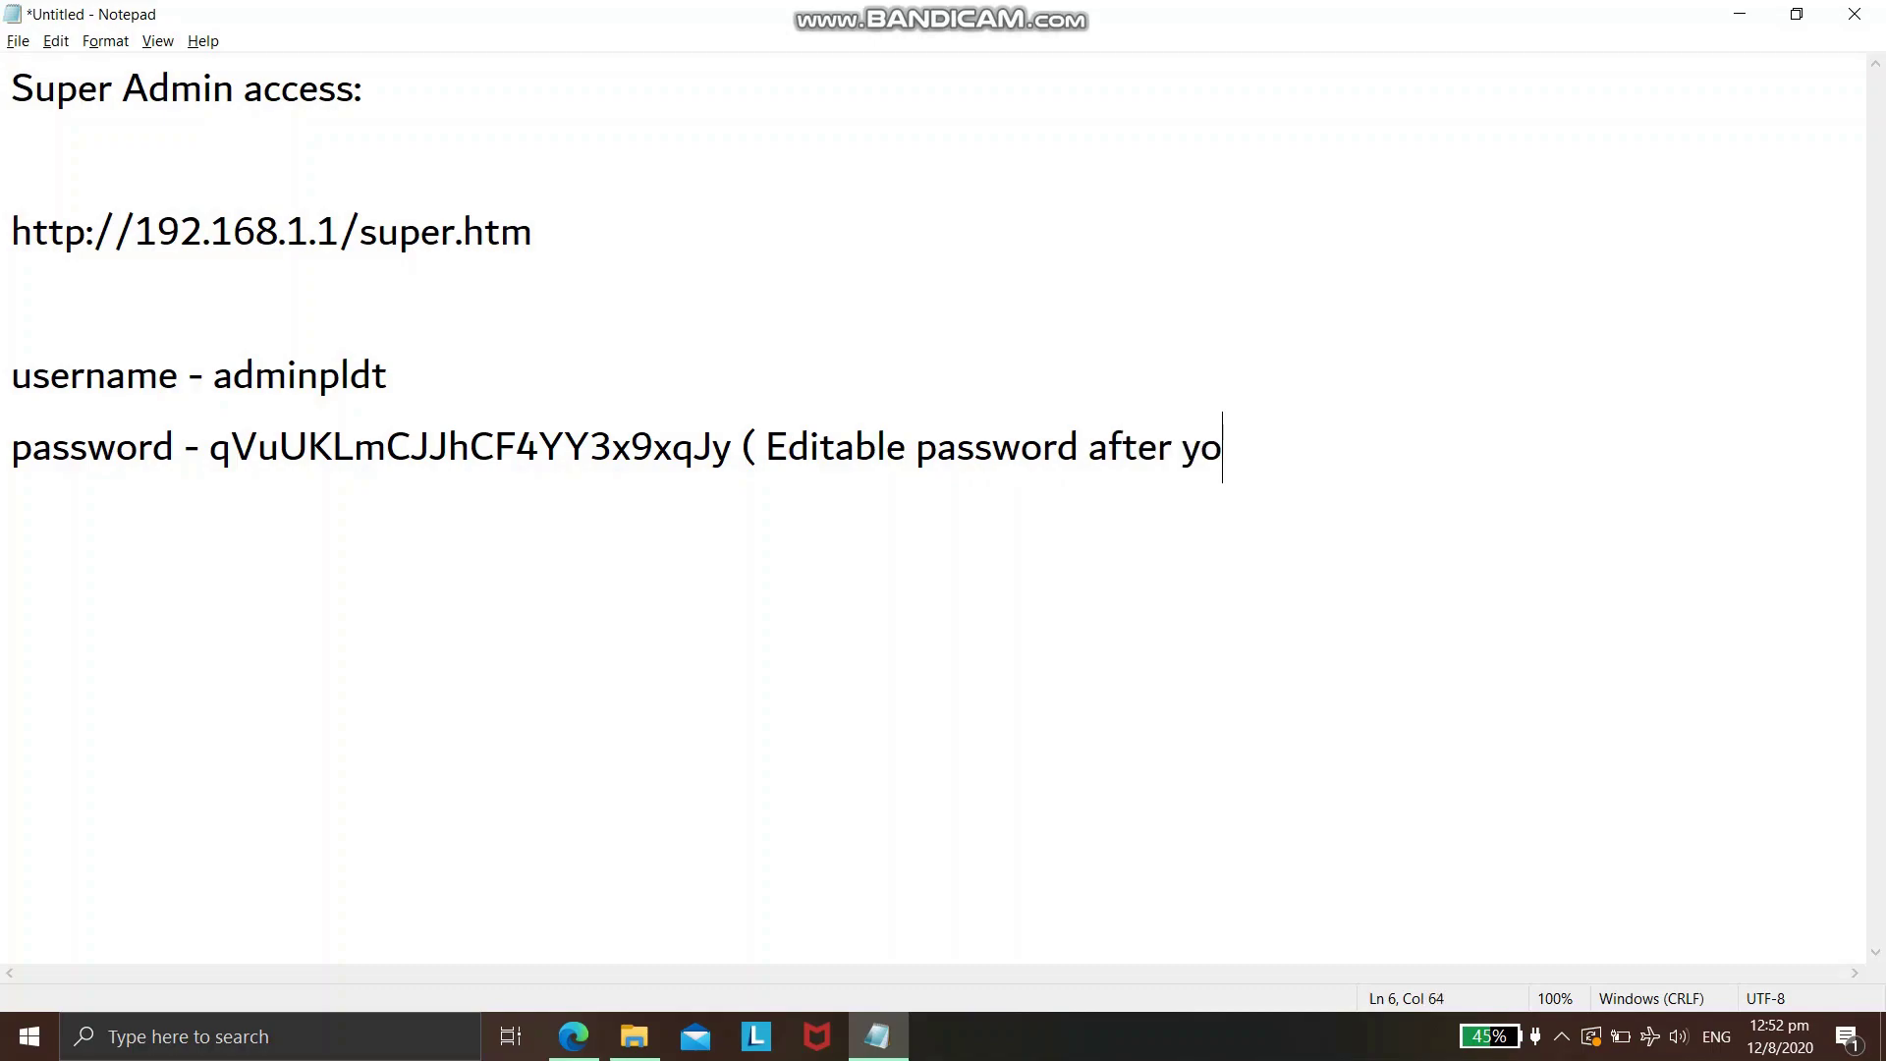
type("u logged")
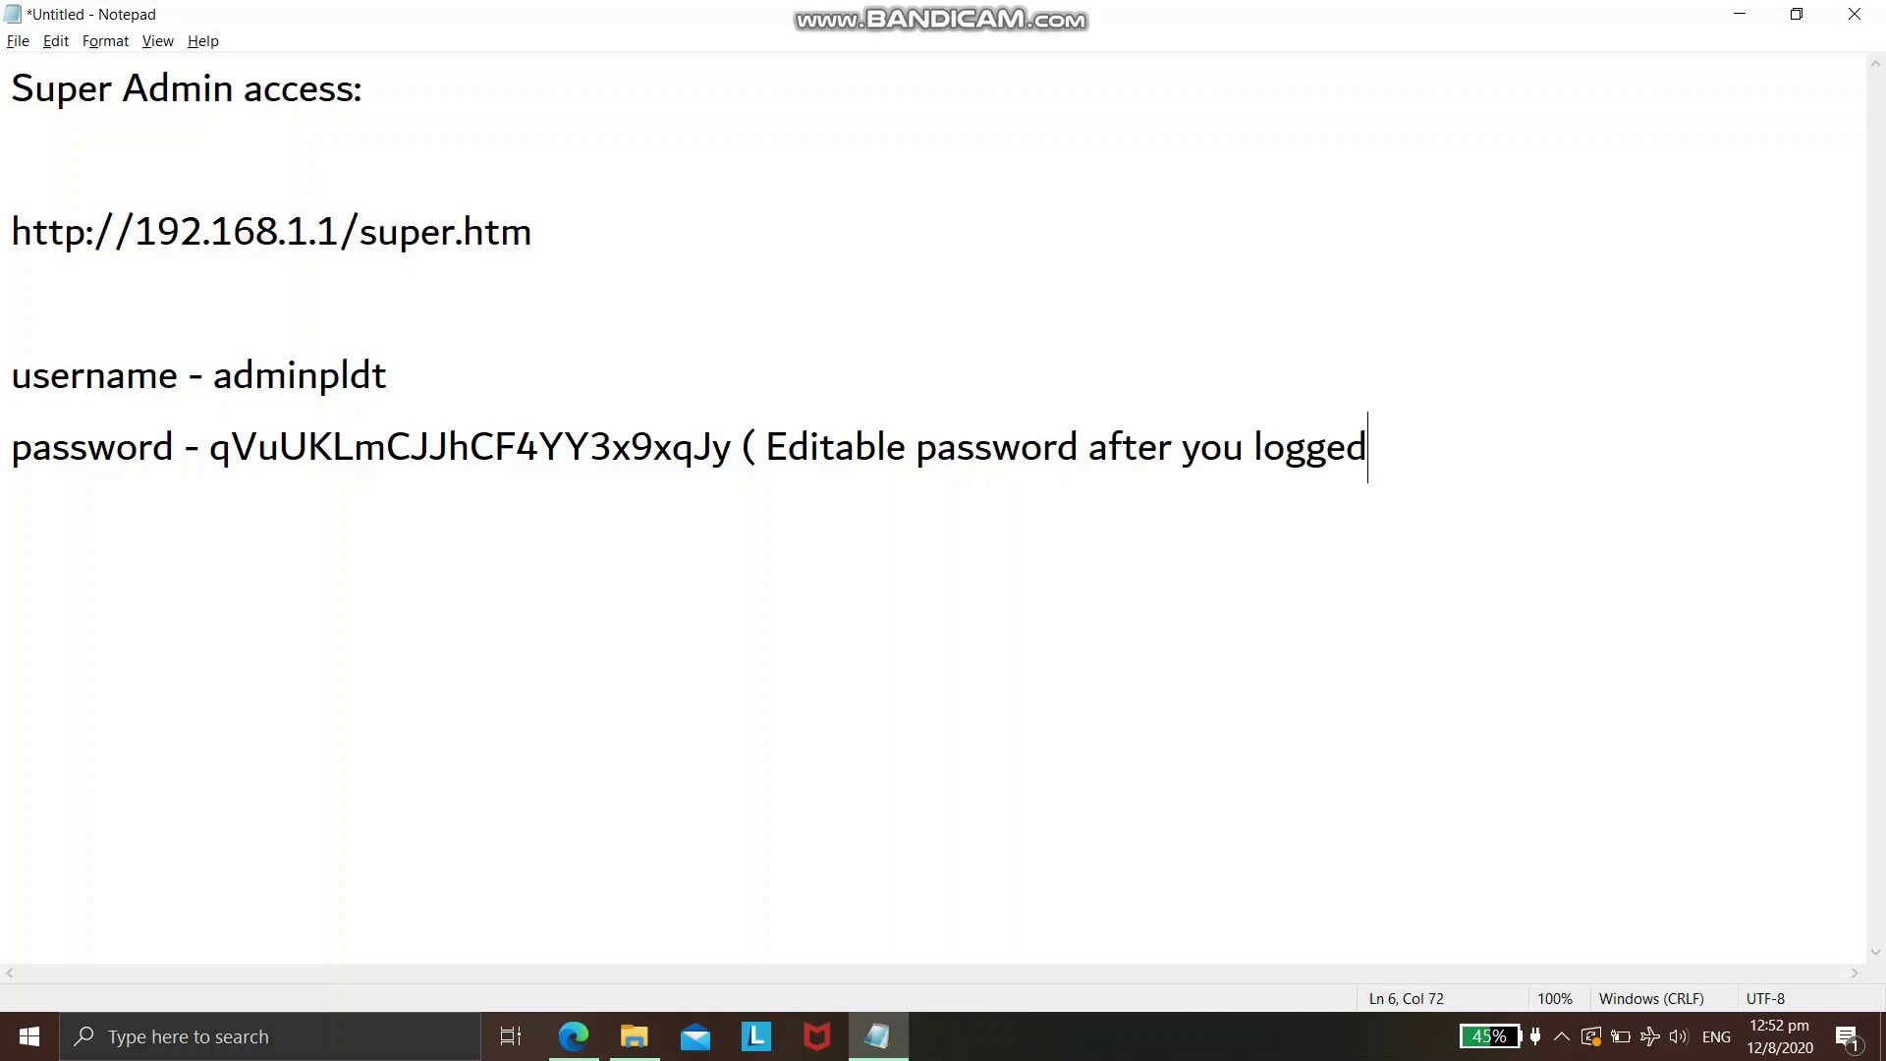
type(" in and ")
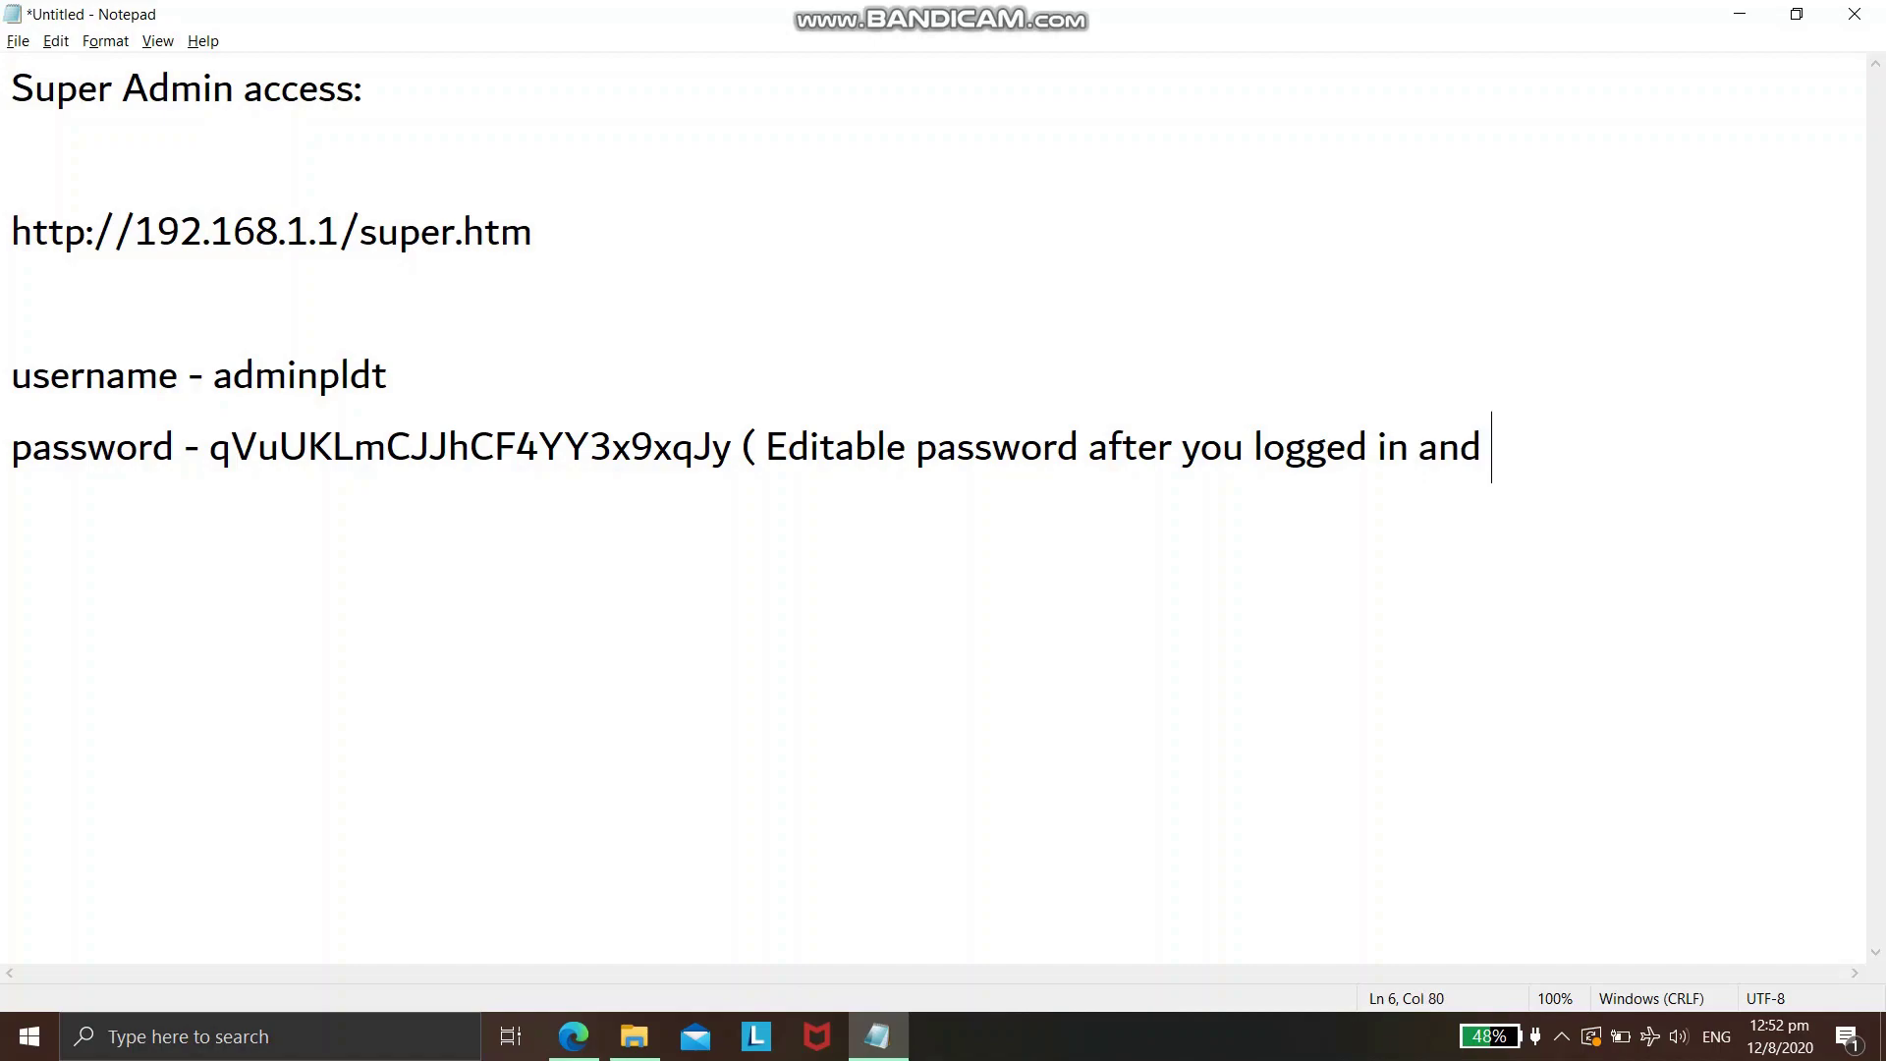
type("edit")
type(" new pass")
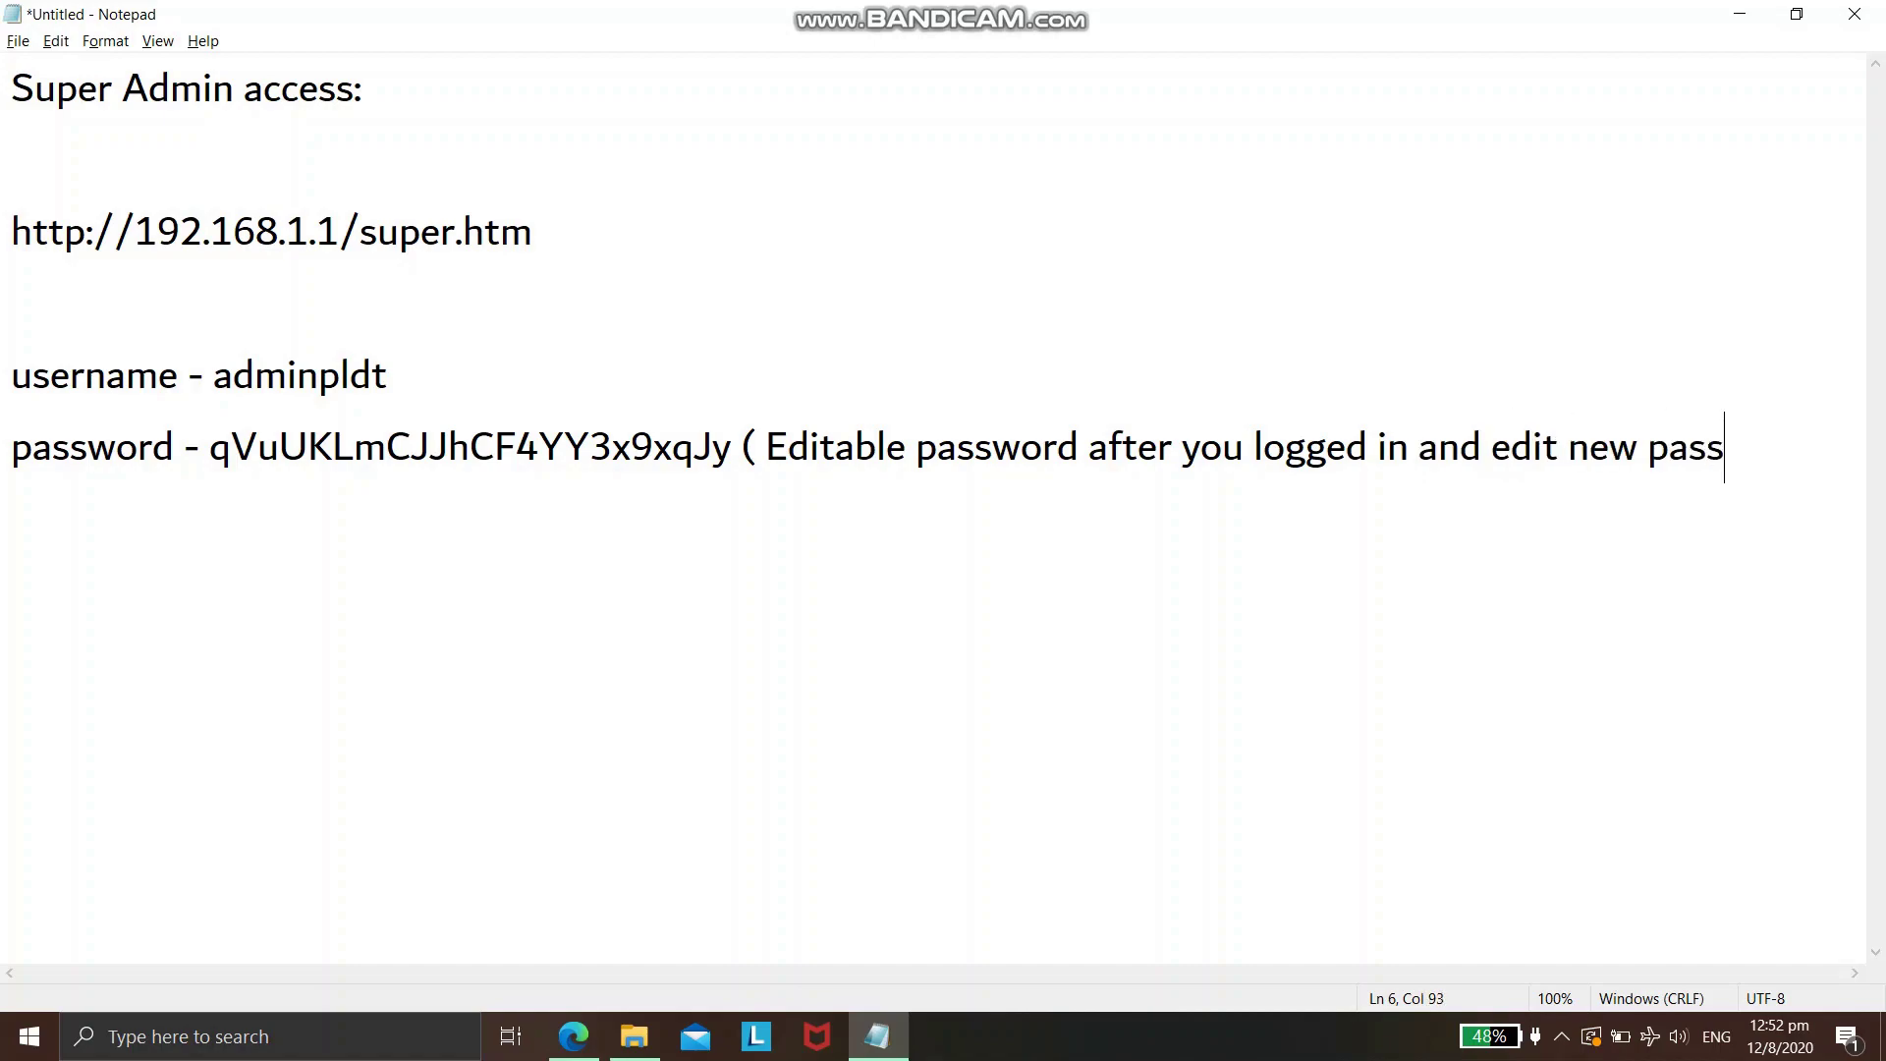
type("word o")
type("n th")
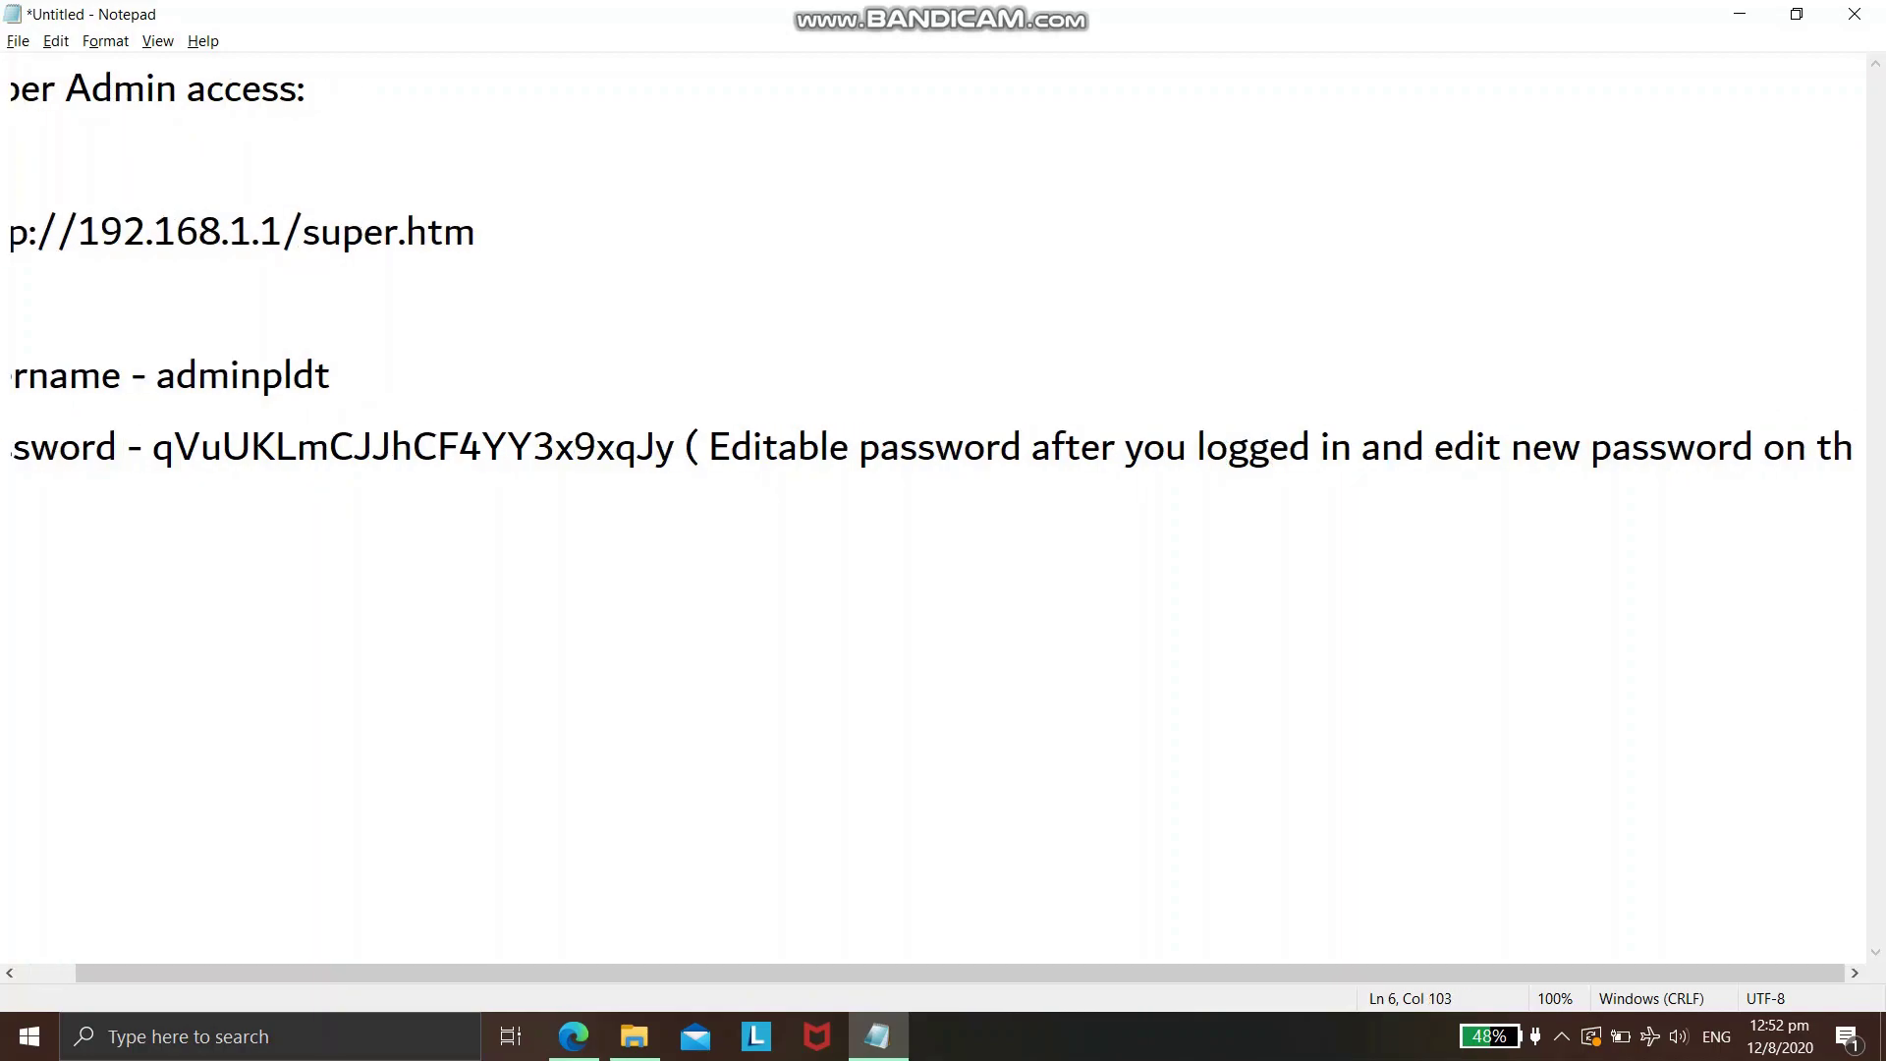
type("e")
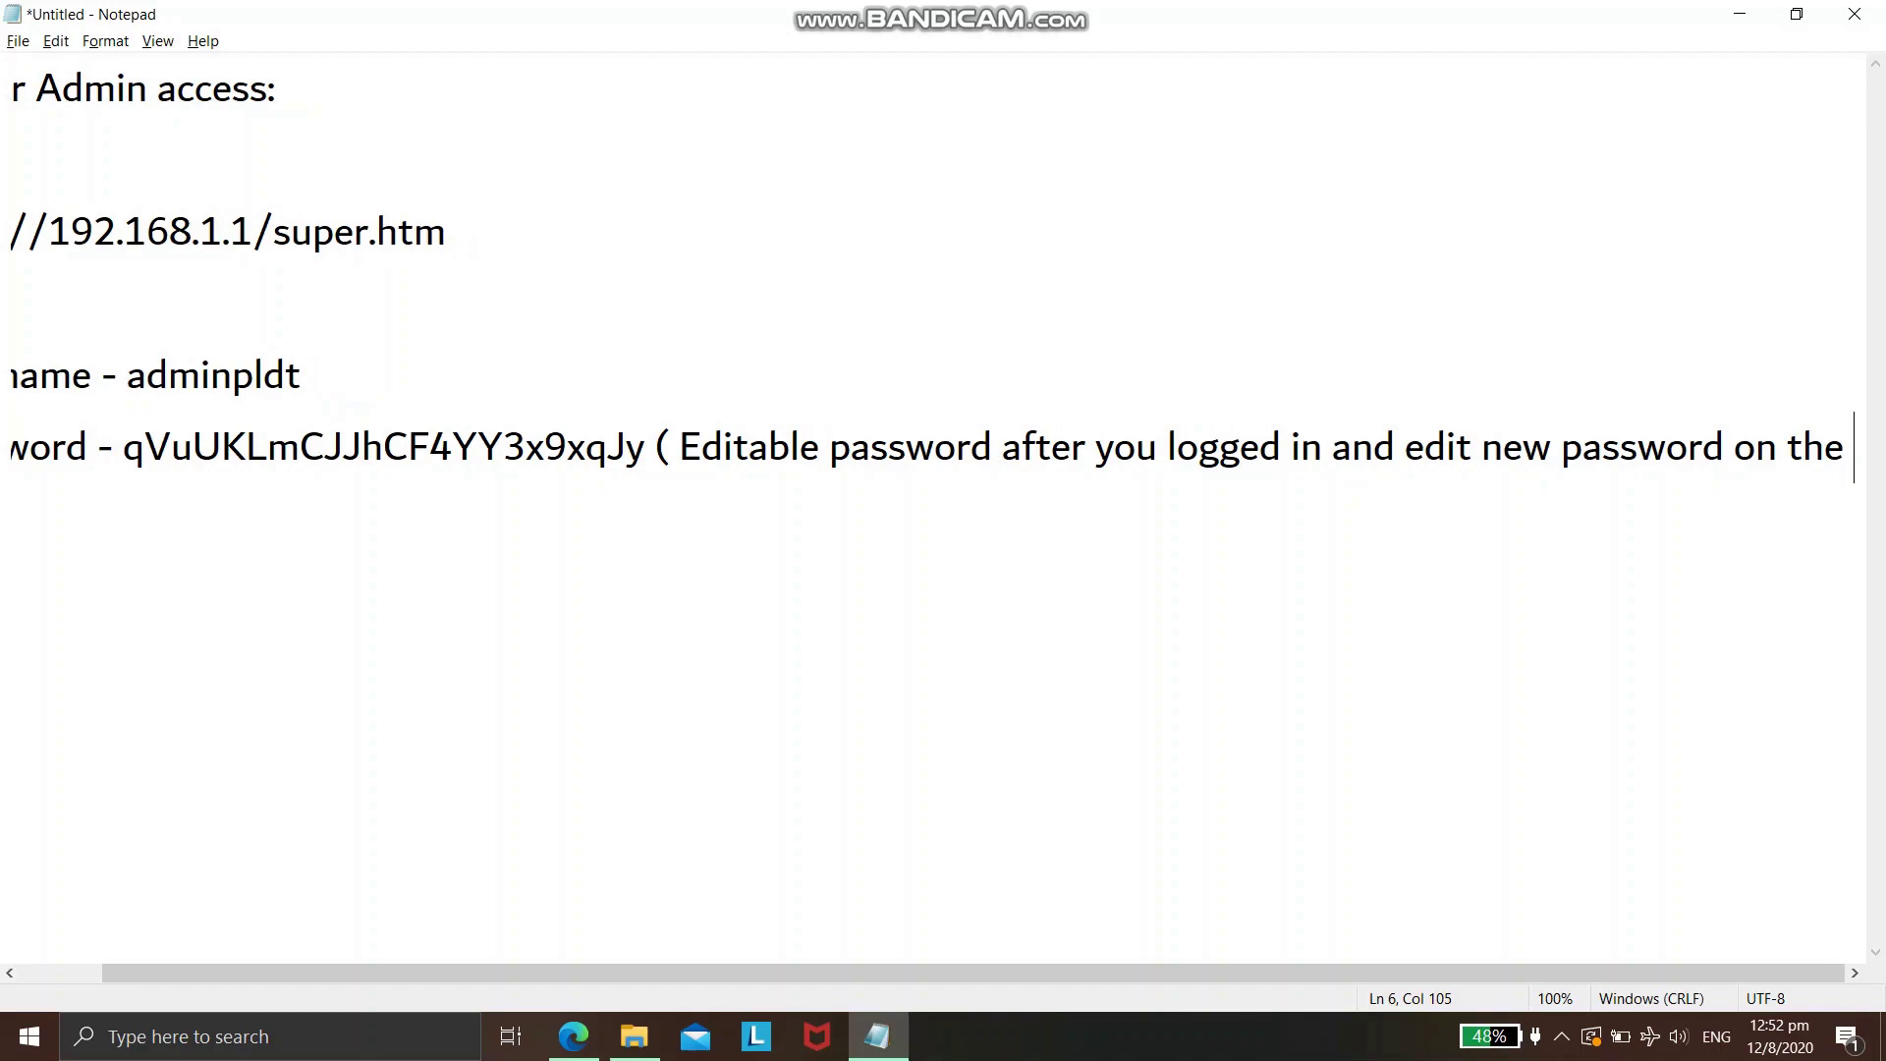
Erase the unfinished First page setup line and the editability note after the password
key("Return")
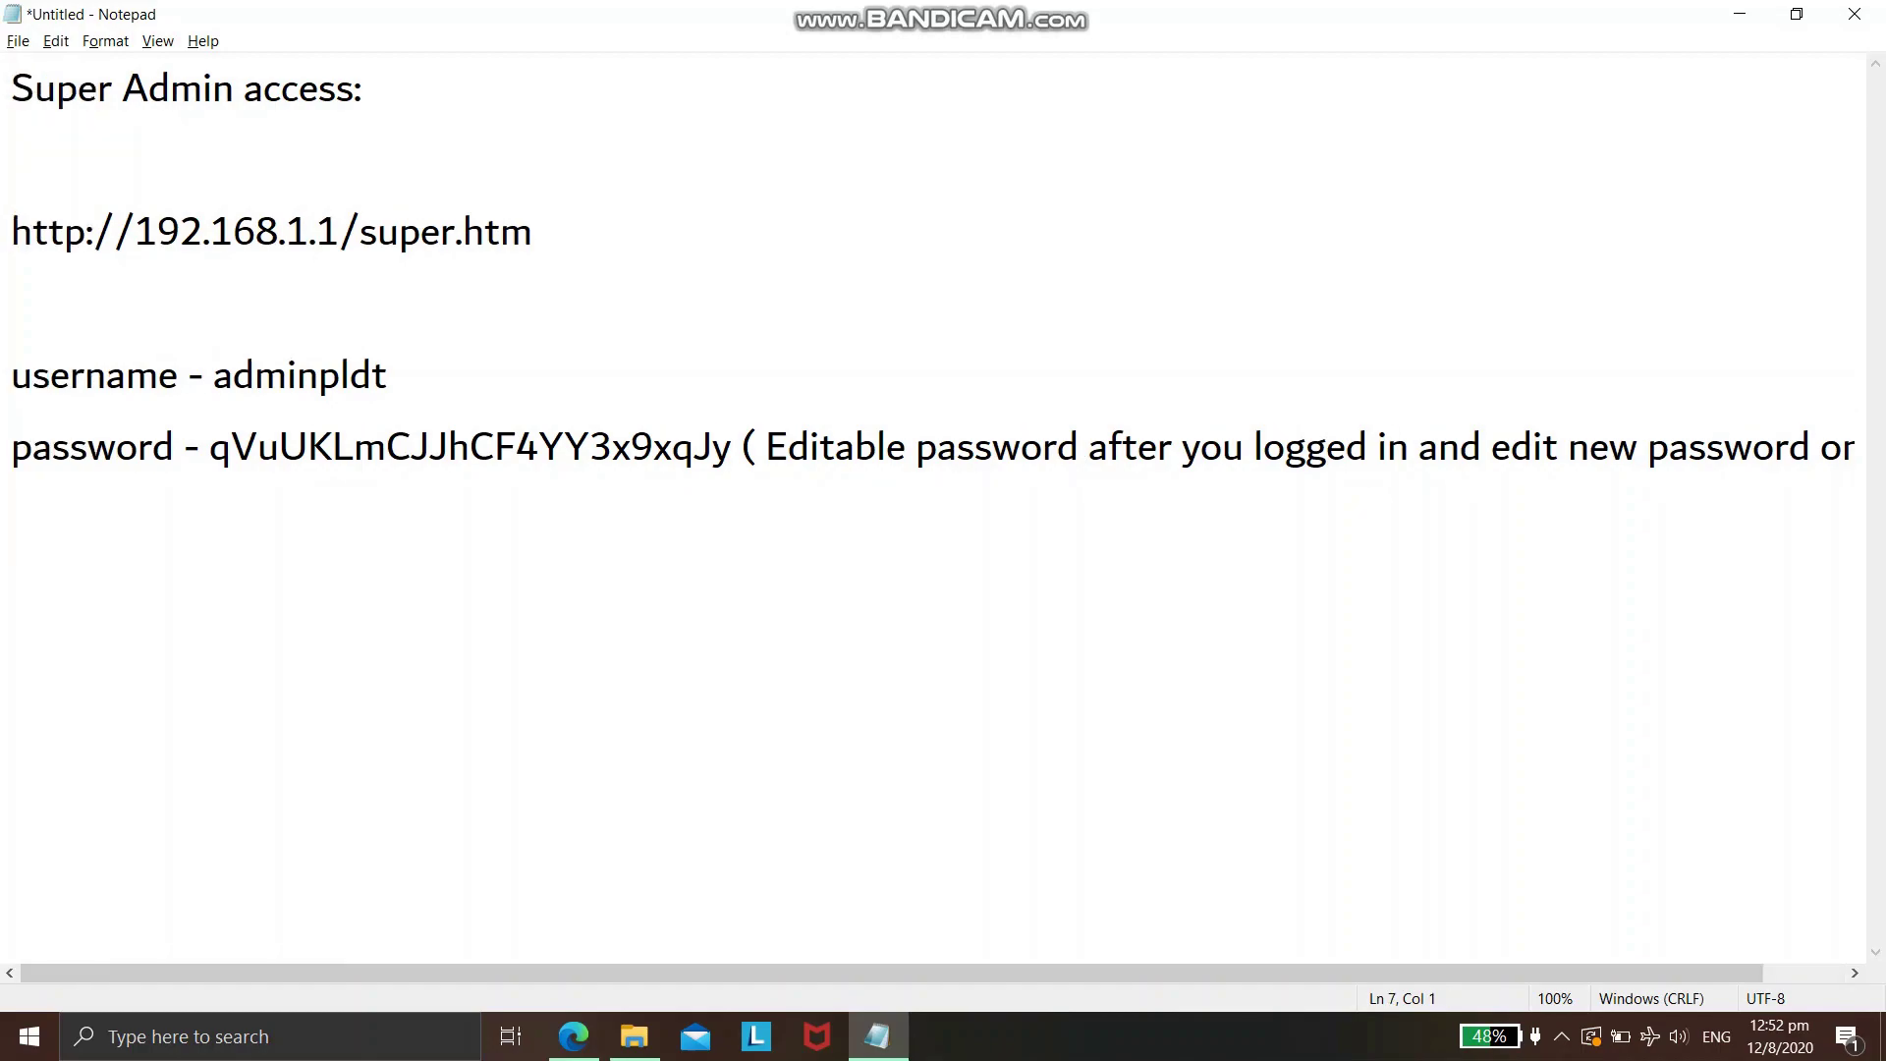
type("Firs")
type("t page se")
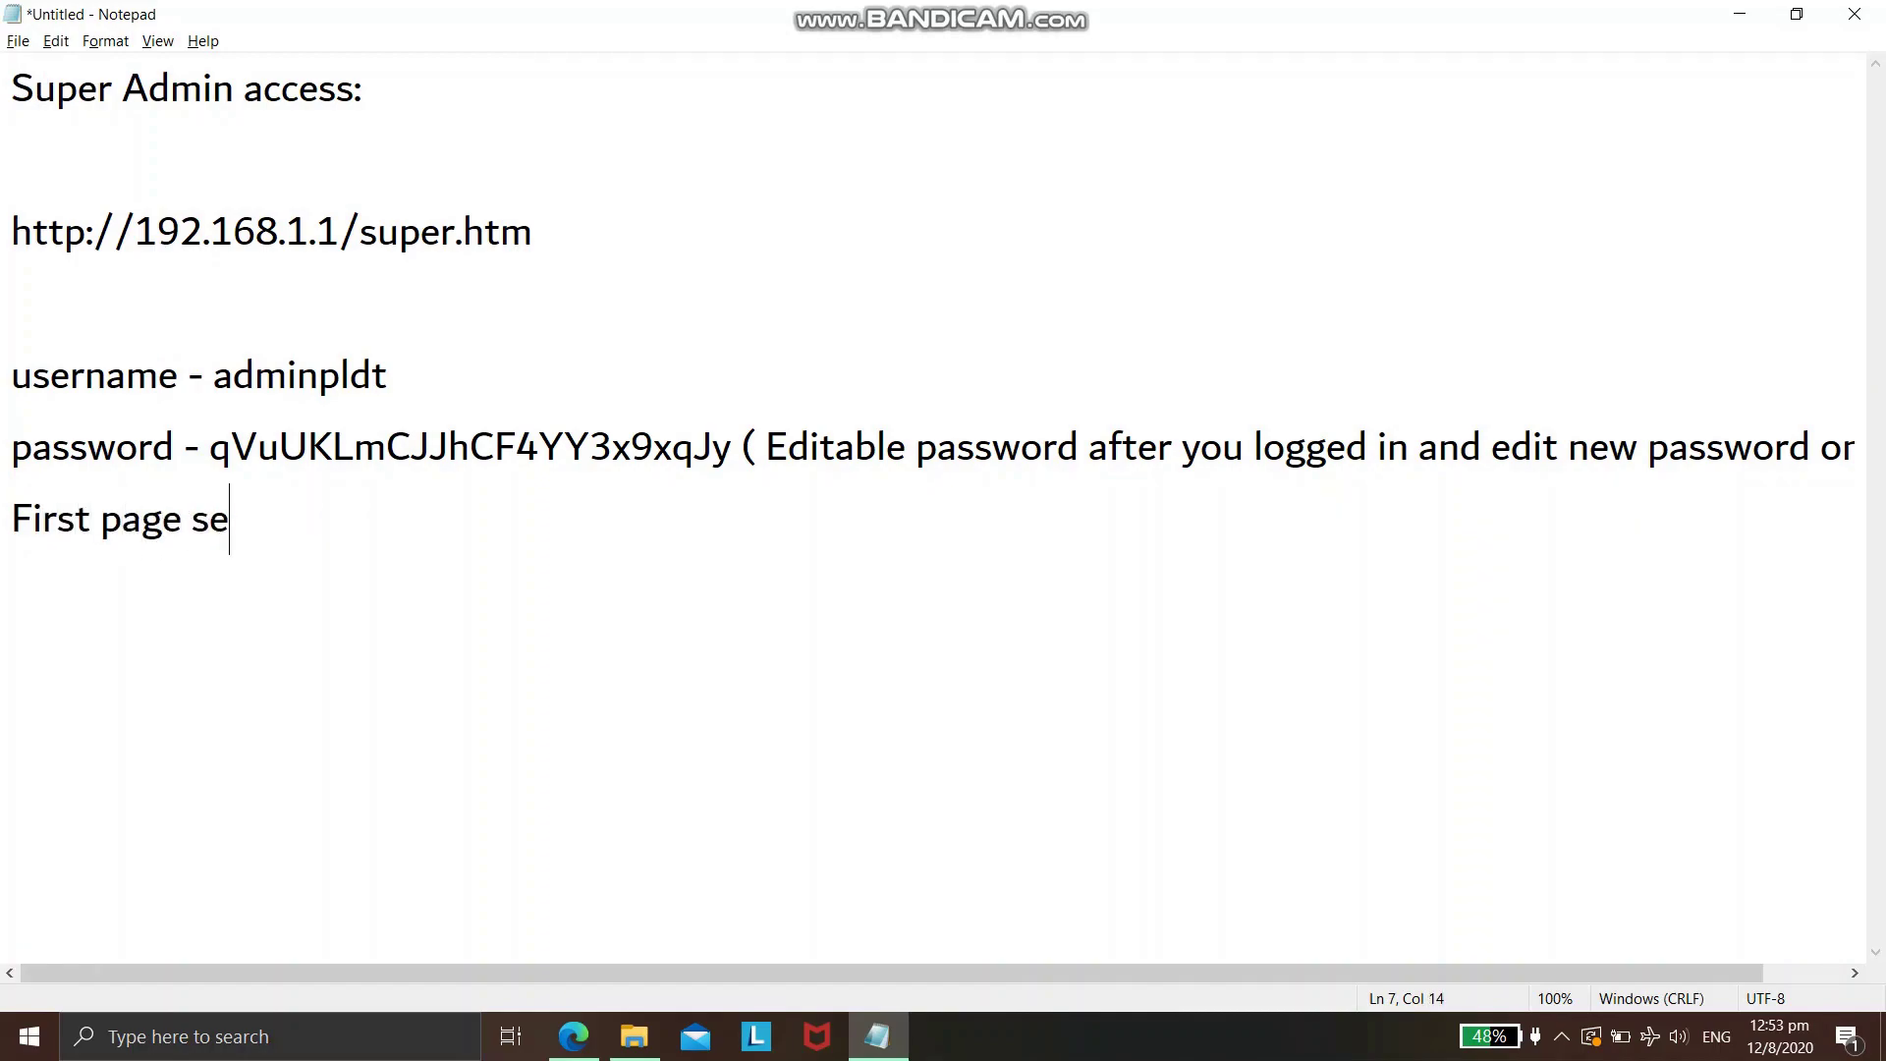
type("tup ")
type(":-")
type(")")
key("BackSpace")
key("BackSpace")
key("BackSpace")
key("BackSpace")
key("BackSpace")
key("BackSpace")
key("BackSpace")
key("BackSpace")
key("BackSpace")
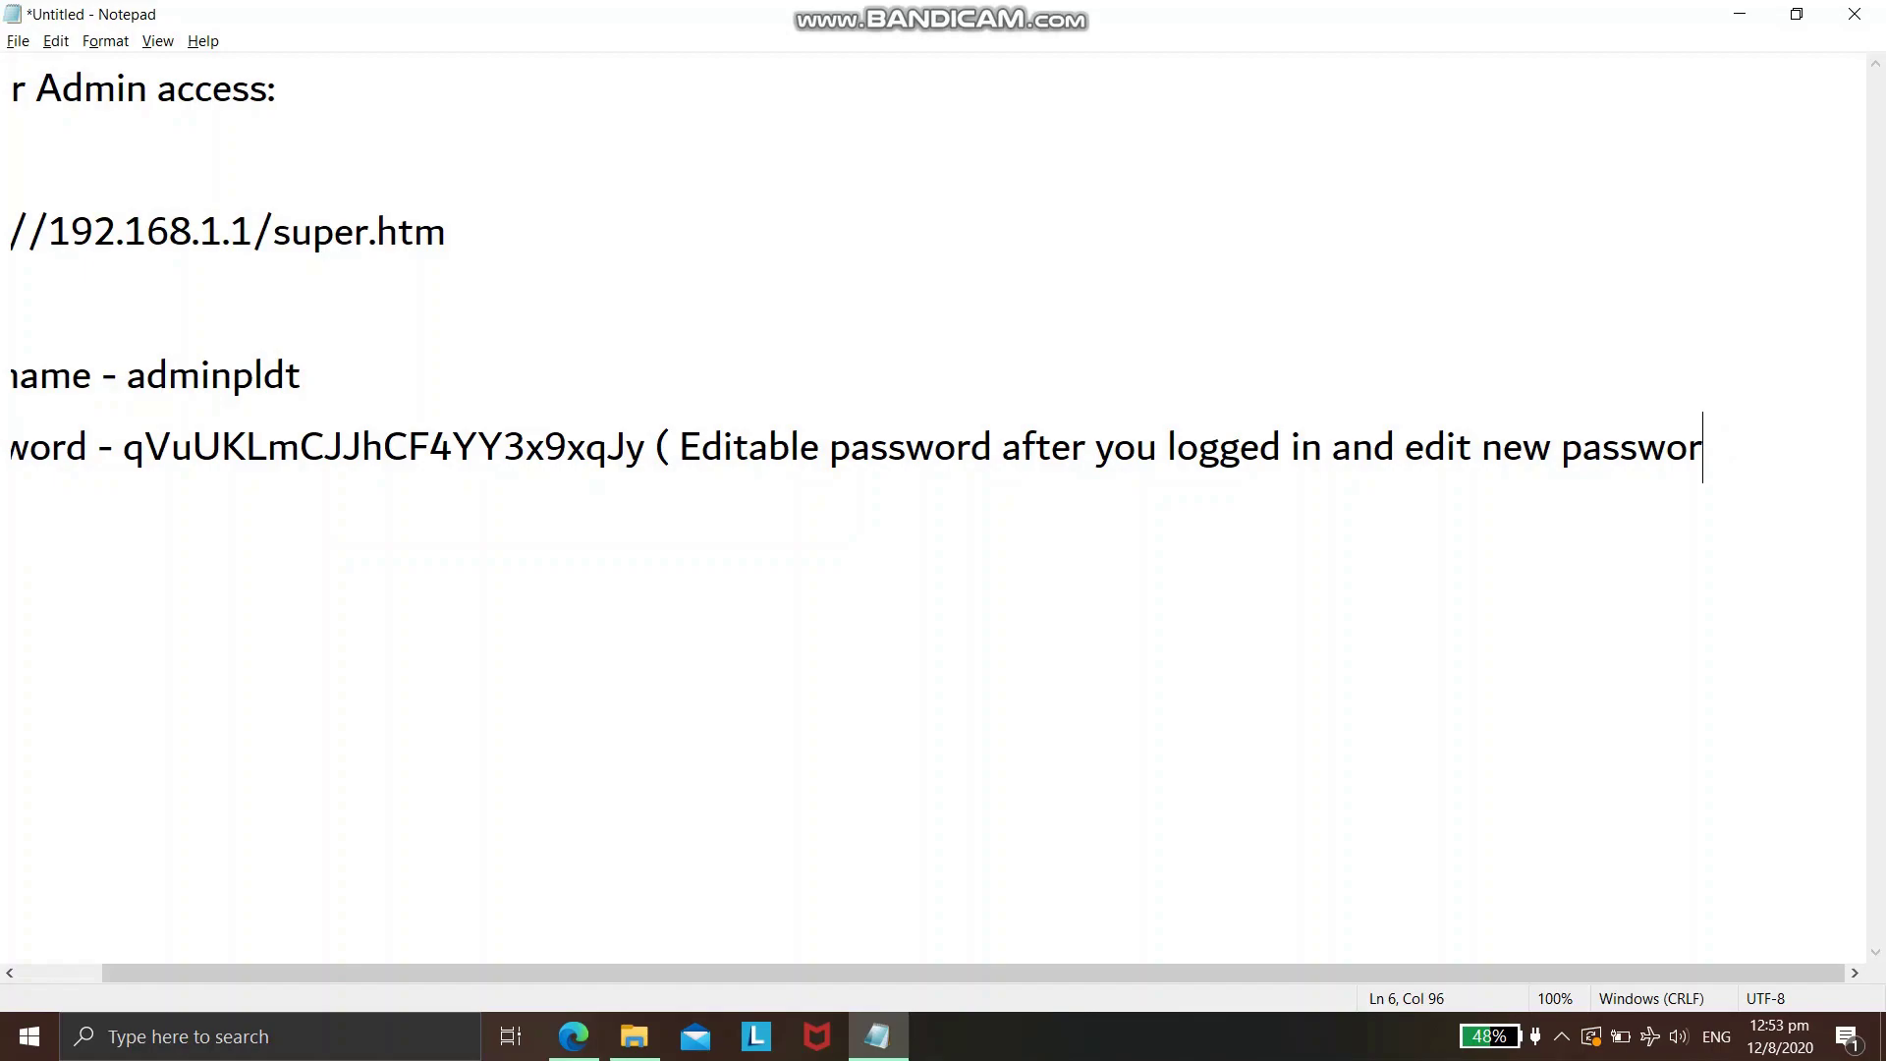
key("BackSpace")
key("BackSpace")
key("BackSpace")
key("BackSpace")
key("BackSpace")
key("BackSpace")
key("BackSpace")
key("BackSpace")
key("BackSpace")
key("BackSpace")
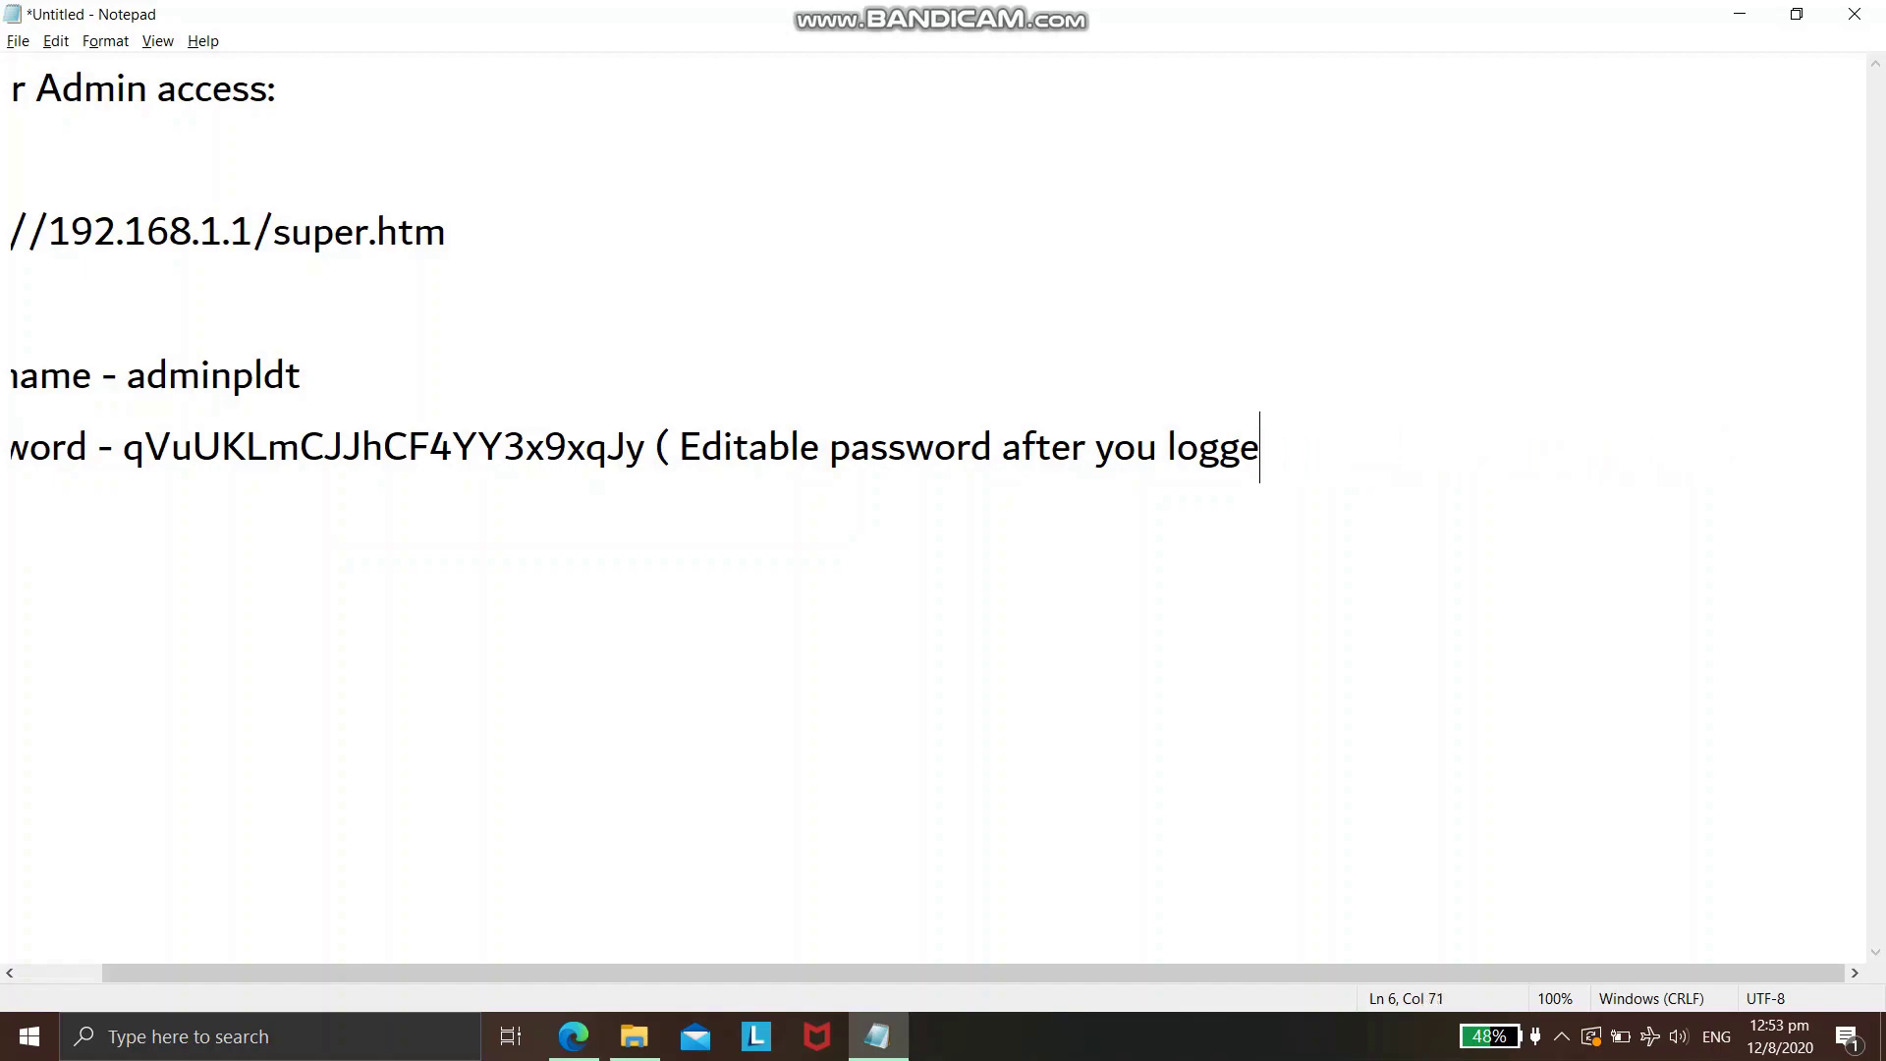
key("BackSpace")
key("BackSpace")
key("BackSpace")
key("BackSpace")
key("BackSpace")
key("BackSpace")
key("BackSpace")
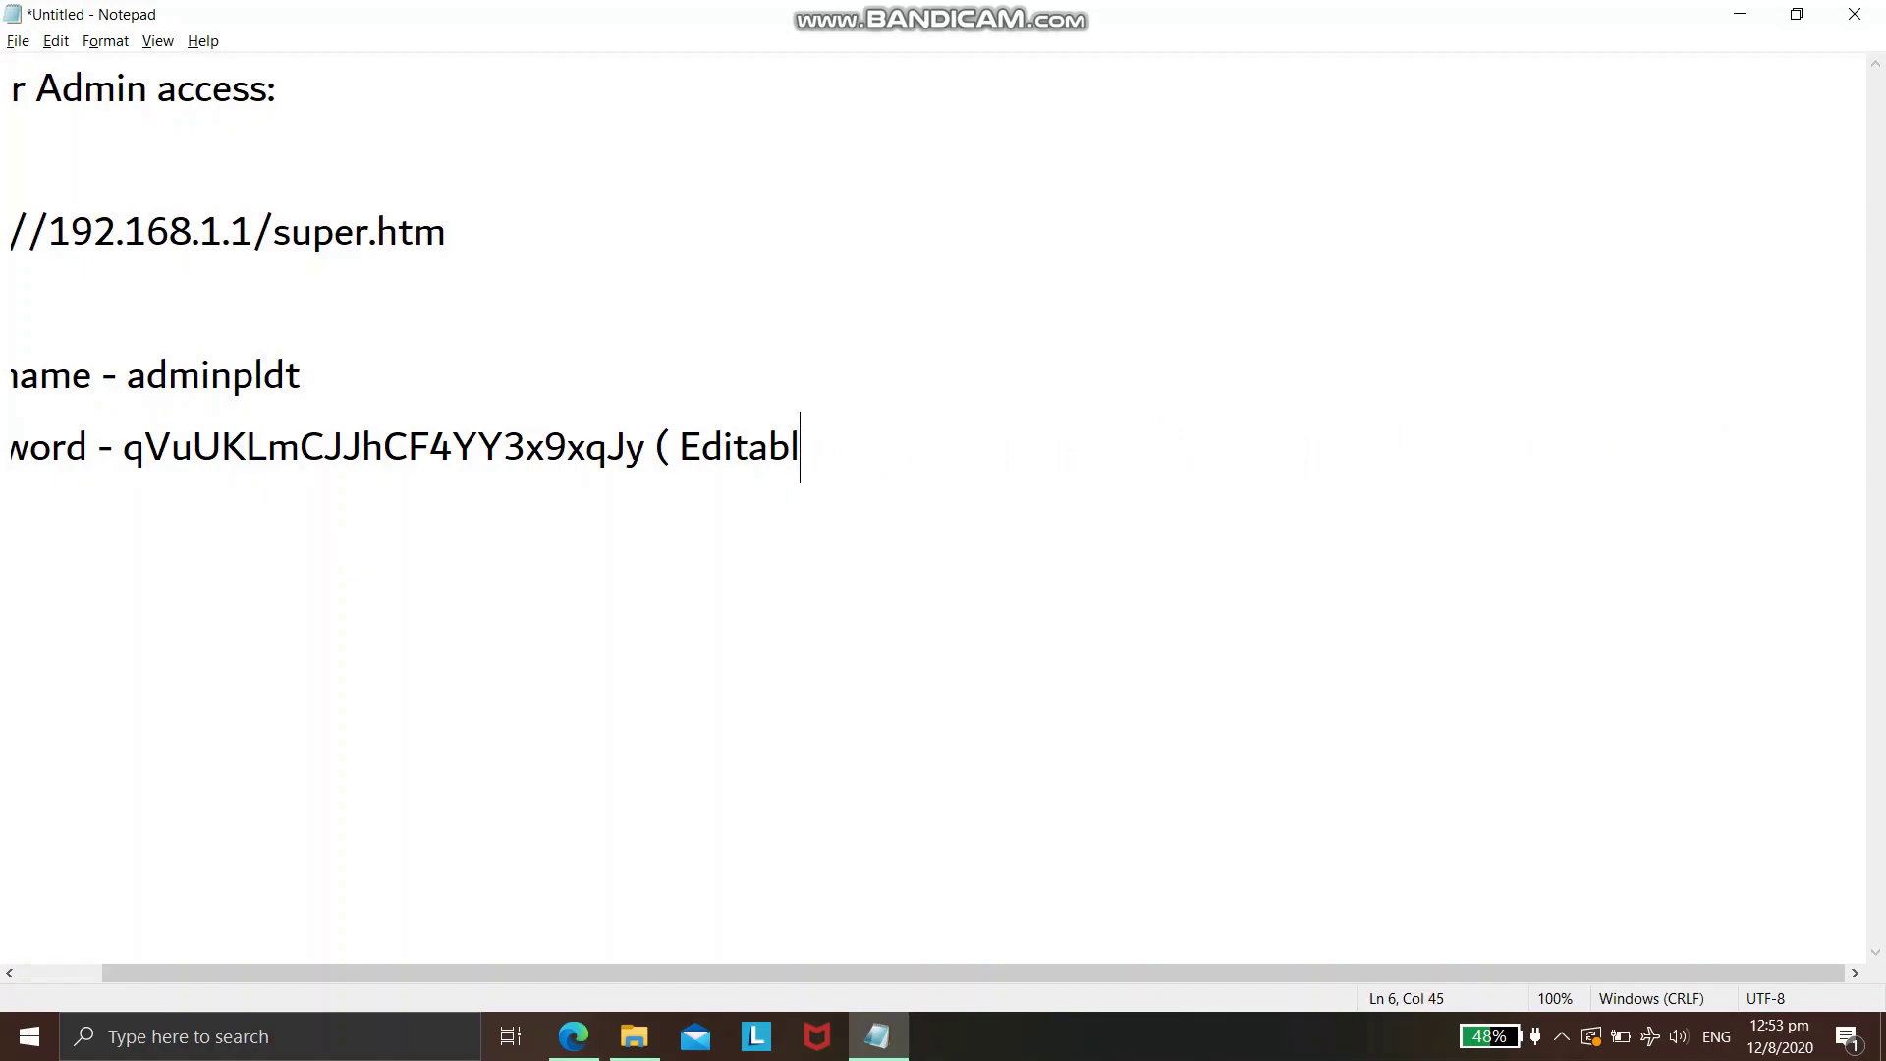
key("BackSpace")
key("BackSpace")
key("BackSpace")
key("BackSpace")
key("BackSpace")
key("BackSpace")
key("BackSpace")
key("BackSpace")
key("BackSpace")
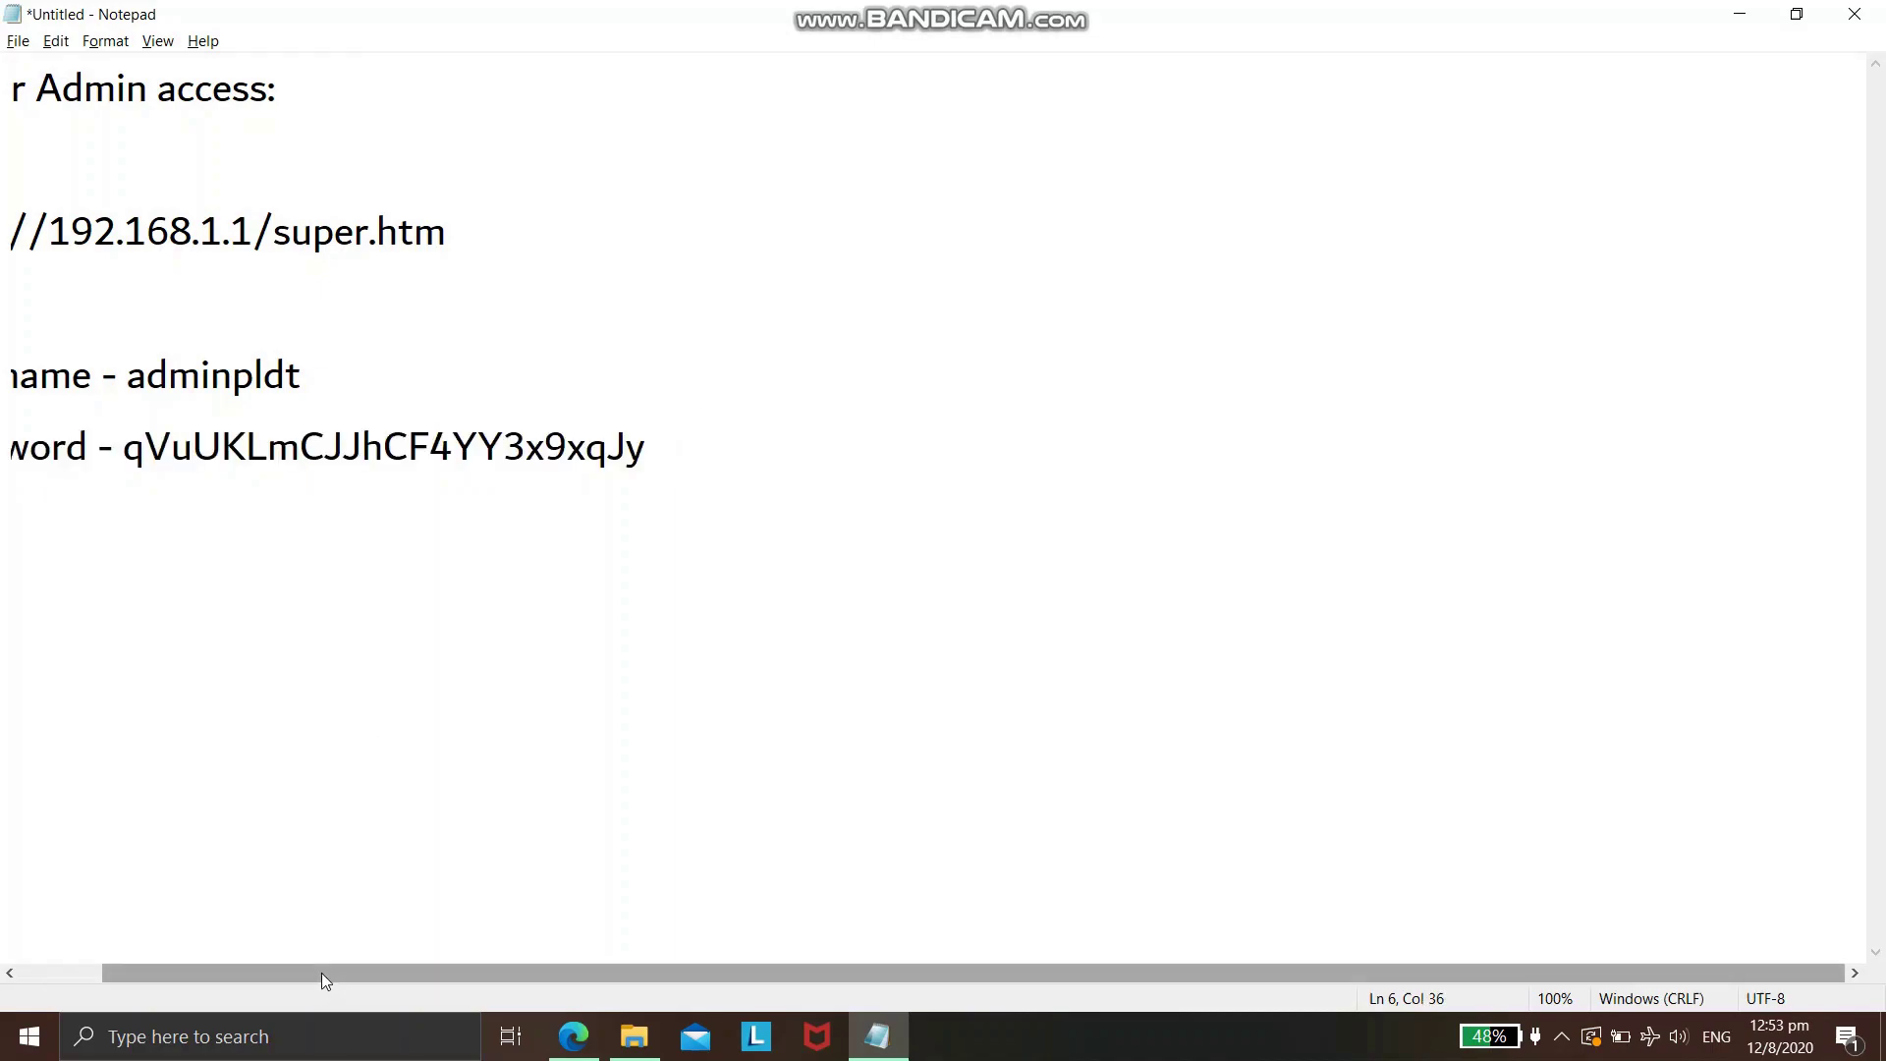
left_click_drag(322, 973, 120, 975)
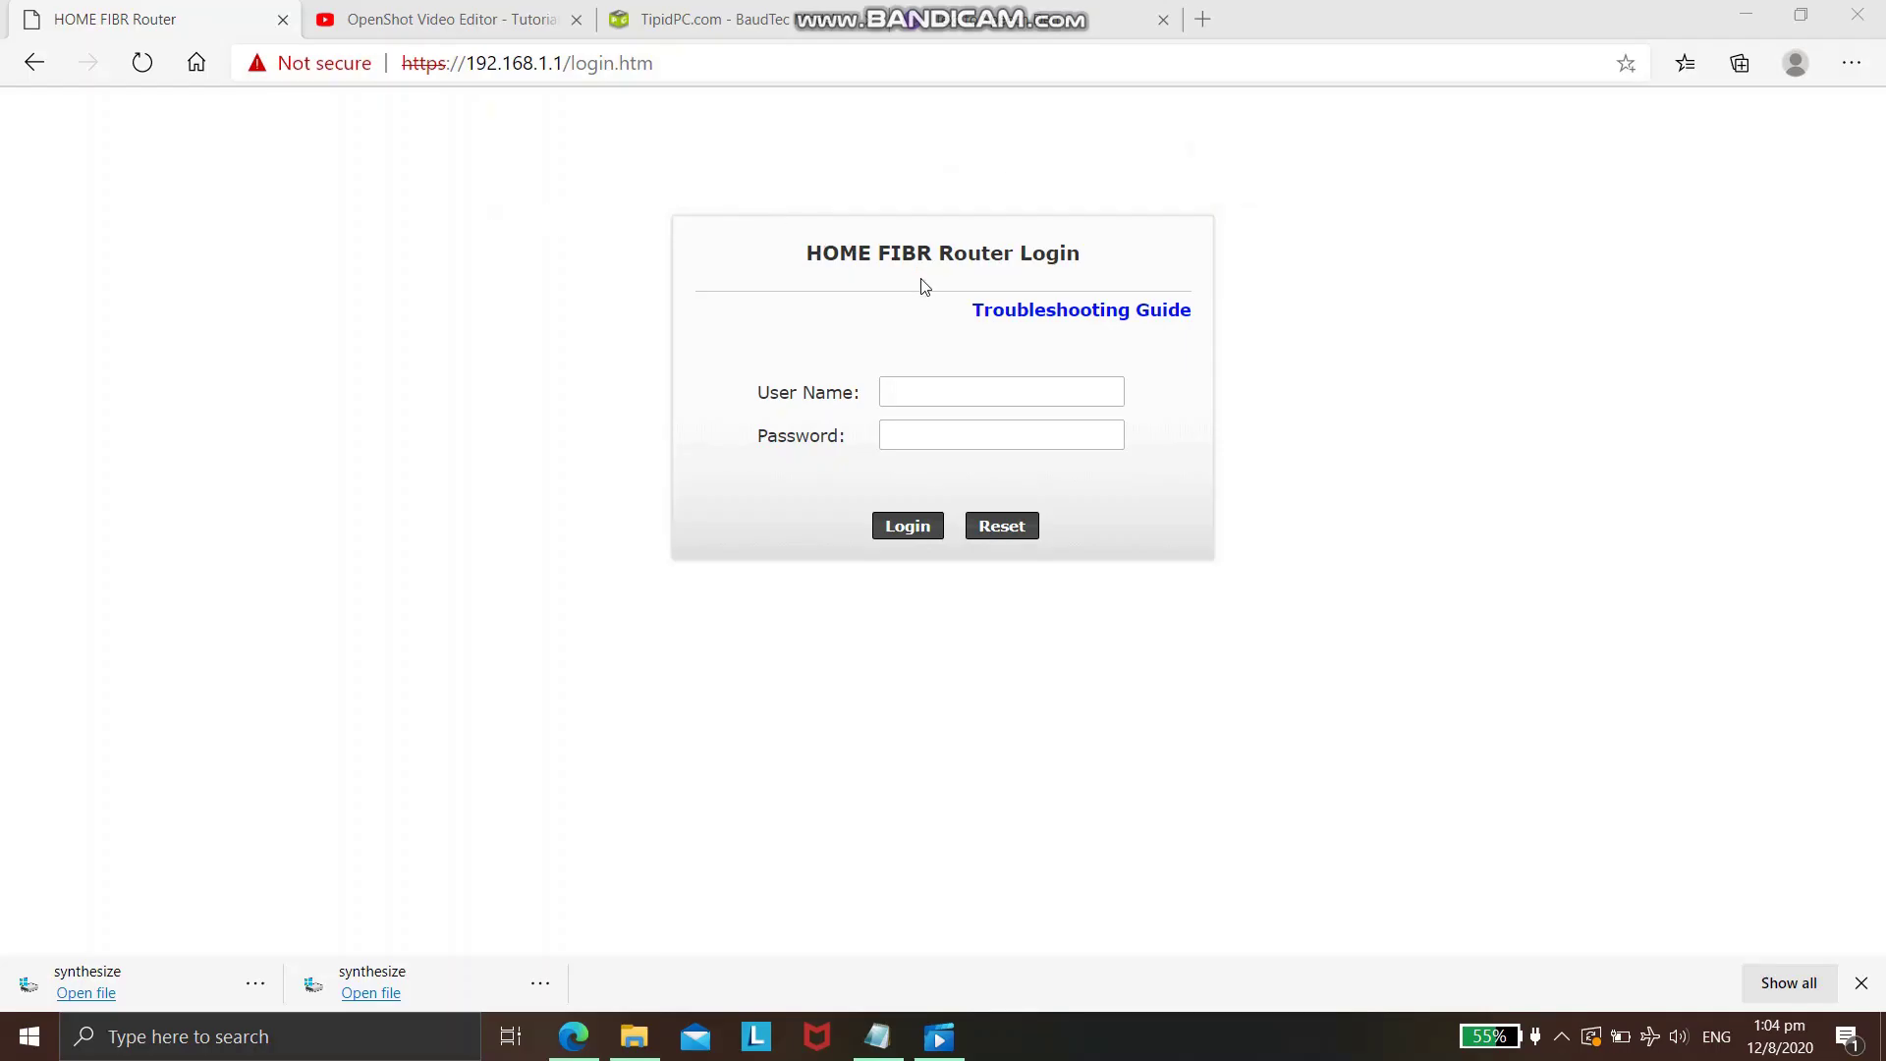
Change the address from login to super.htm and load the Super Login page
left_click(610, 62)
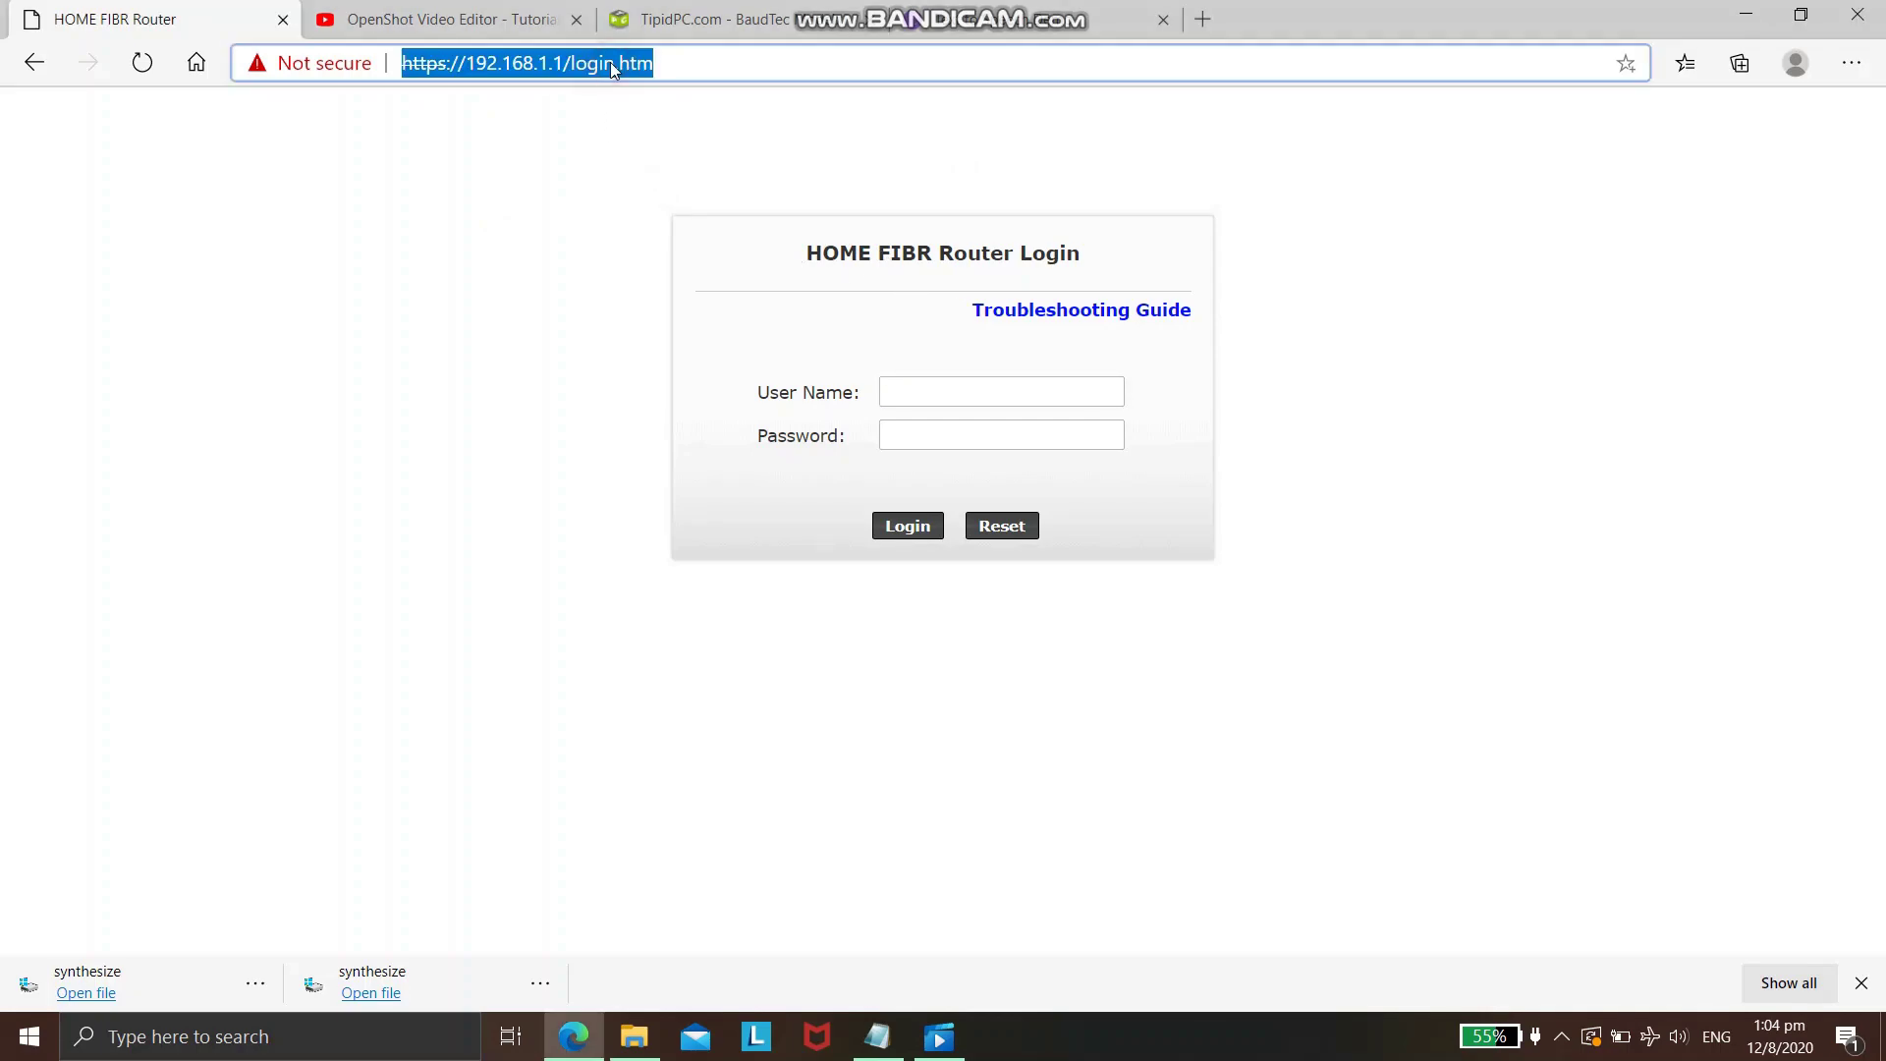
left_click(609, 62)
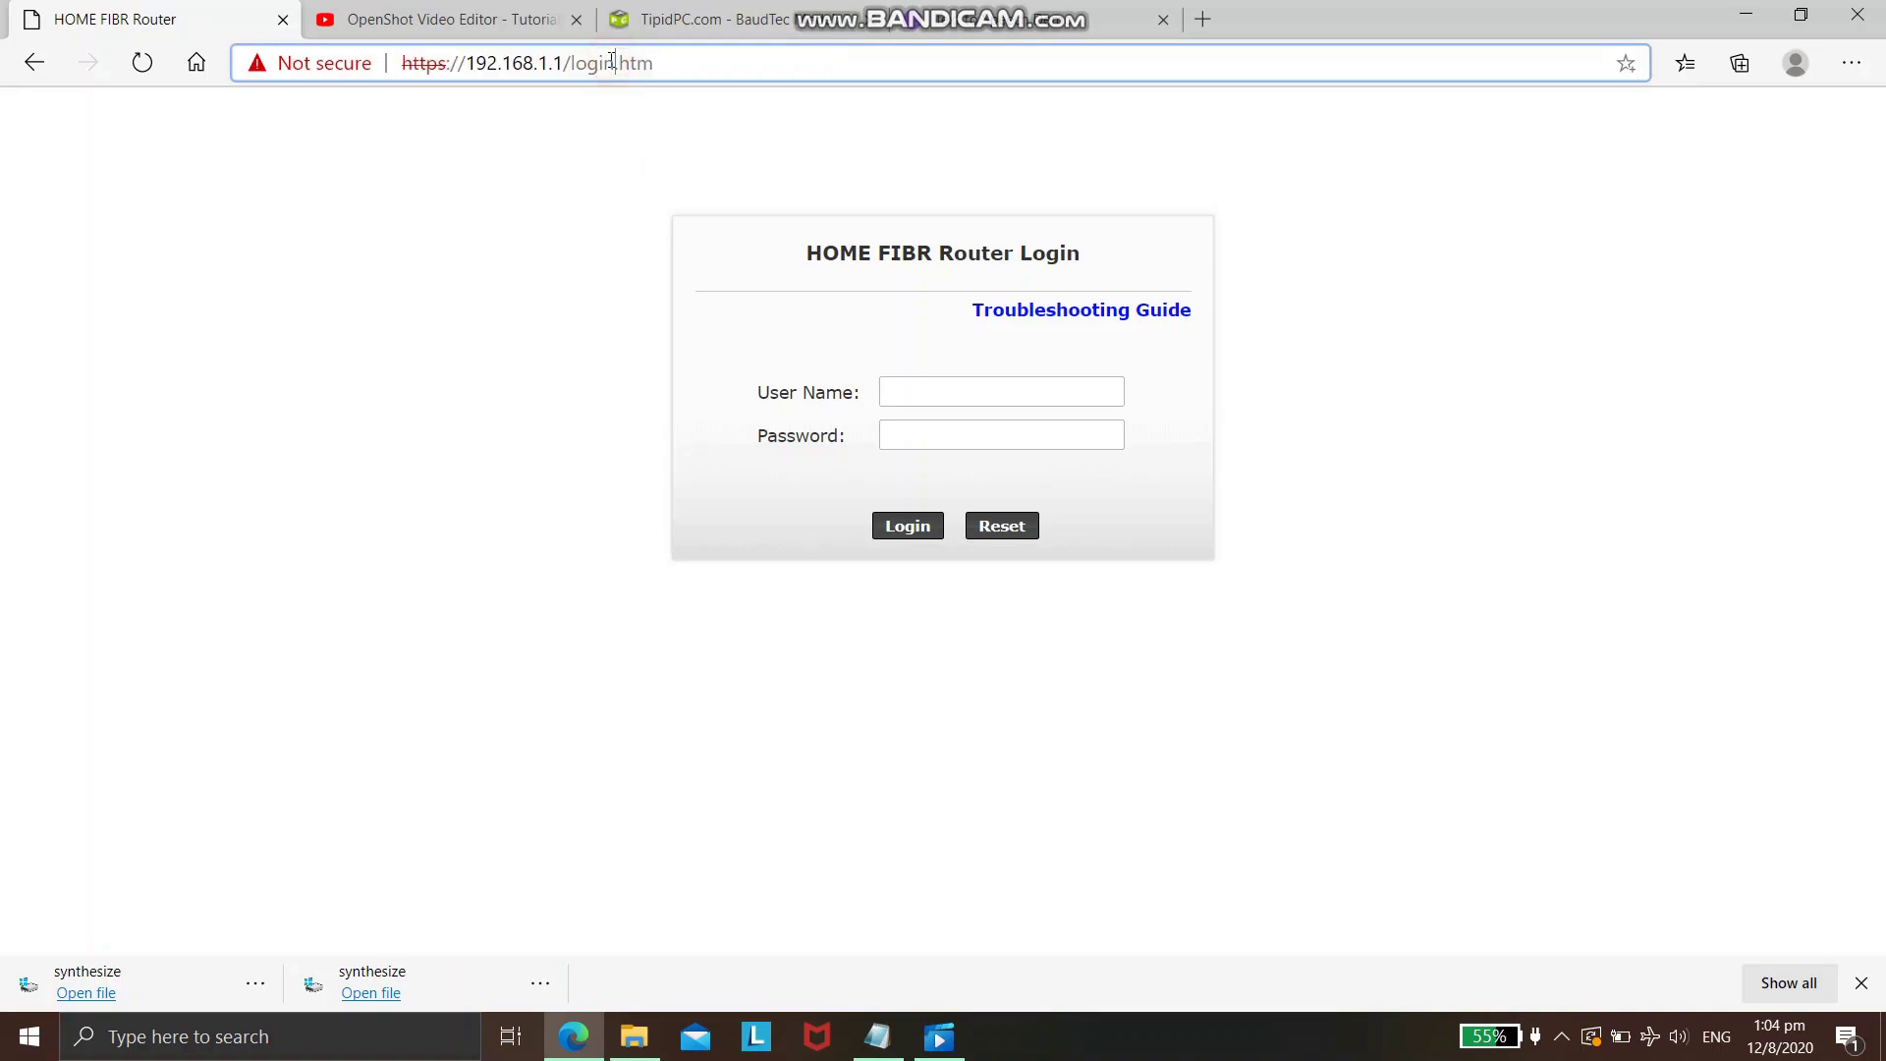
key("BackSpace")
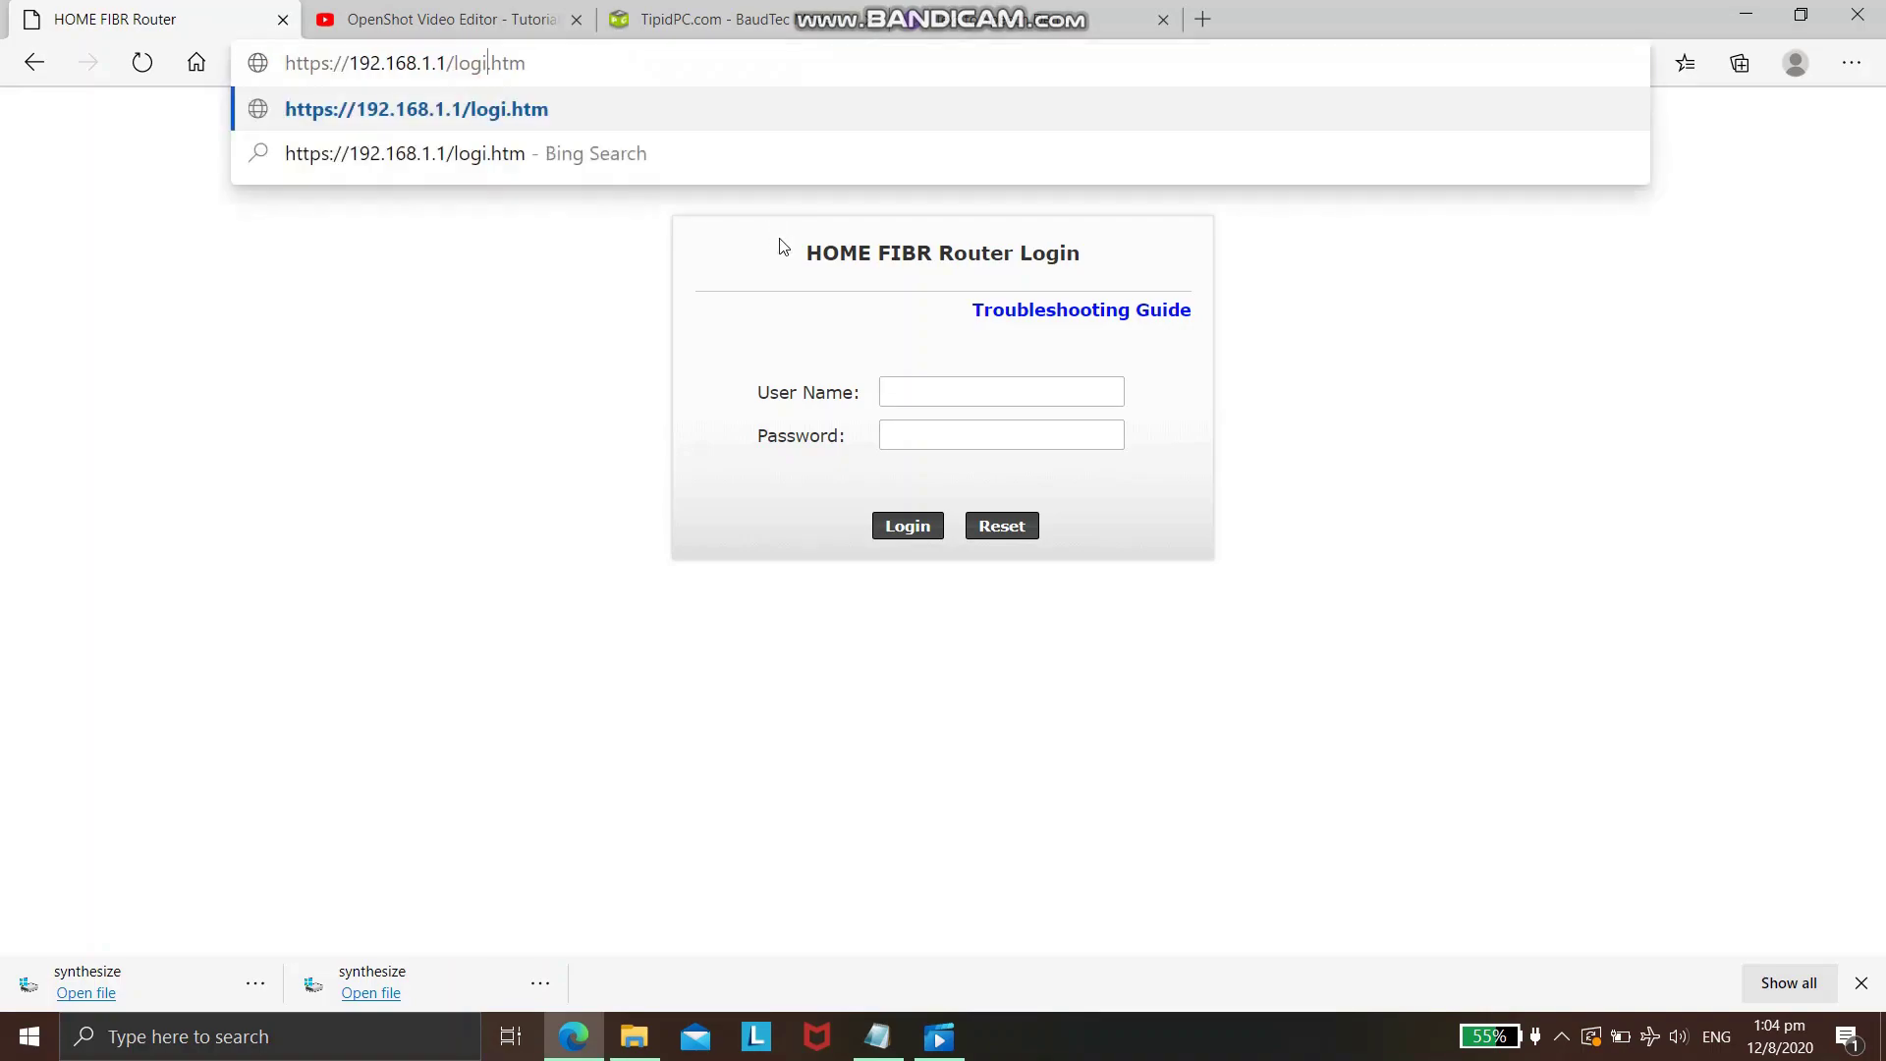
key("BackSpace")
key("BackSpace")
key("BackSpace")
key("BackSpace")
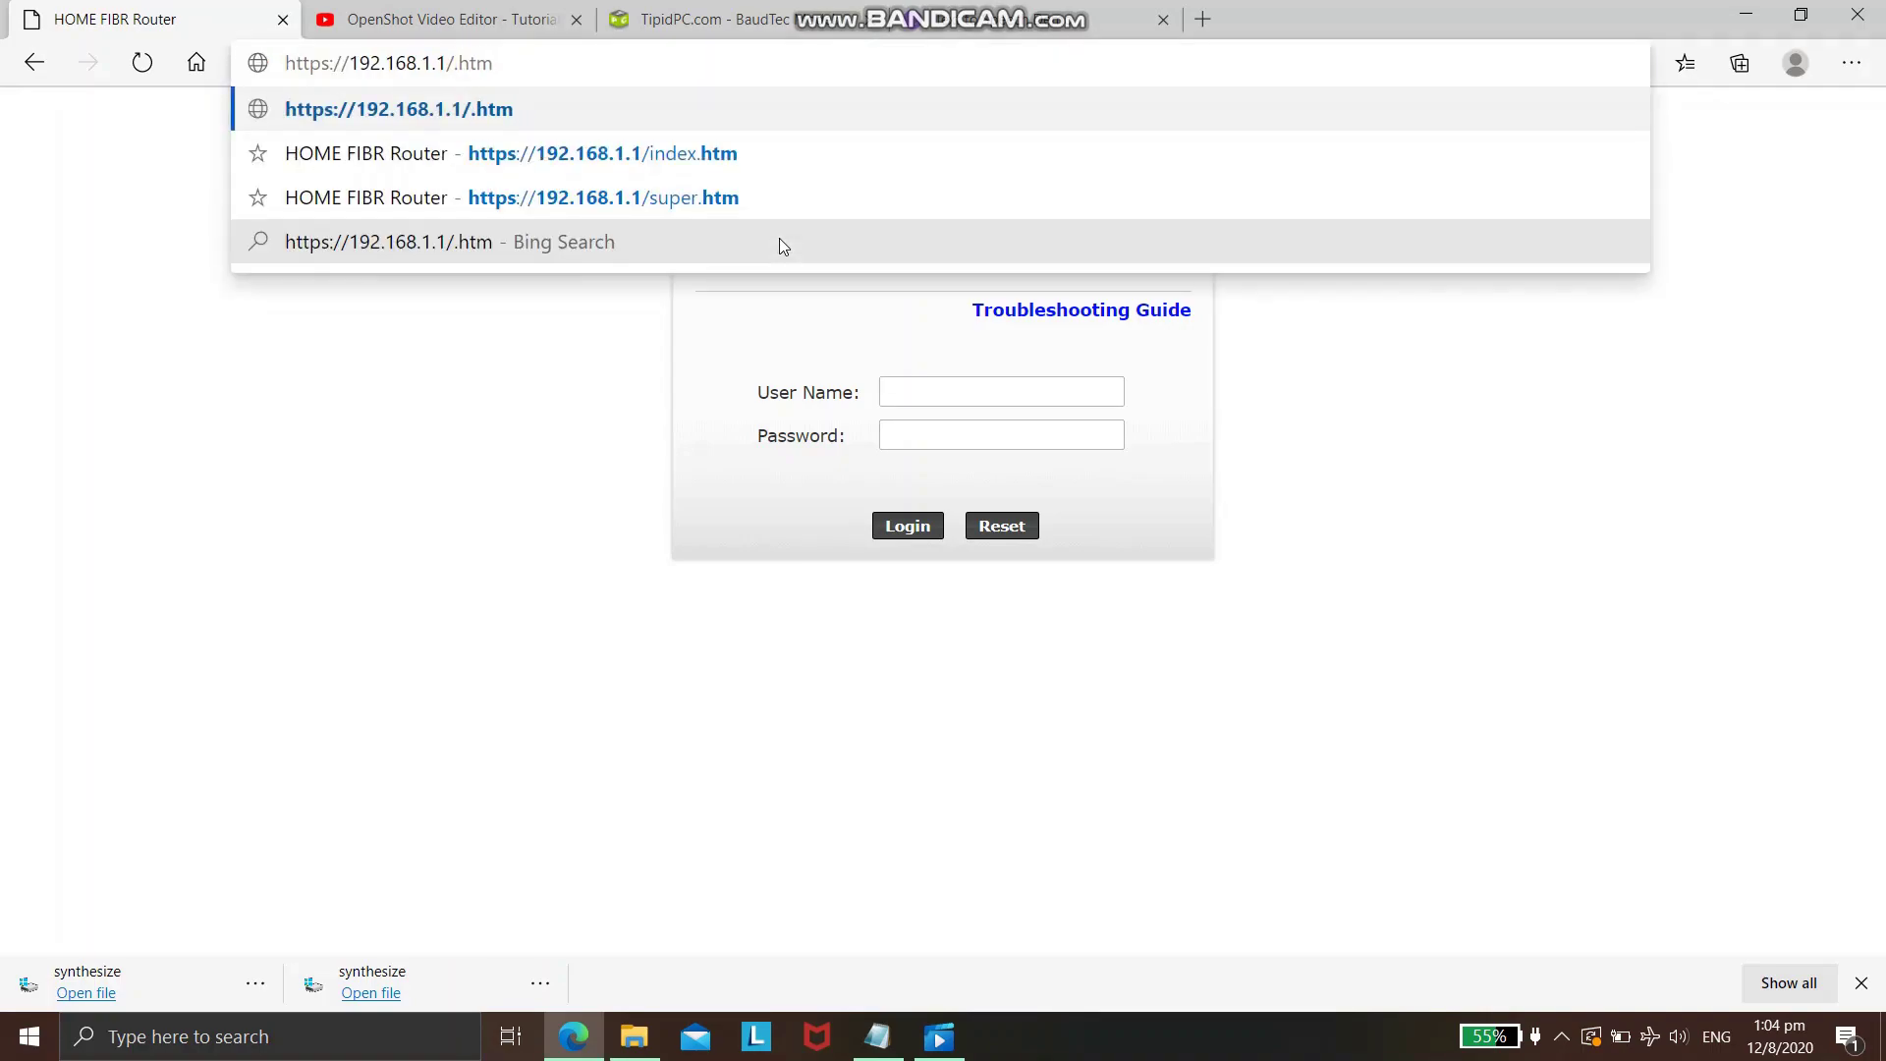
type("supe")
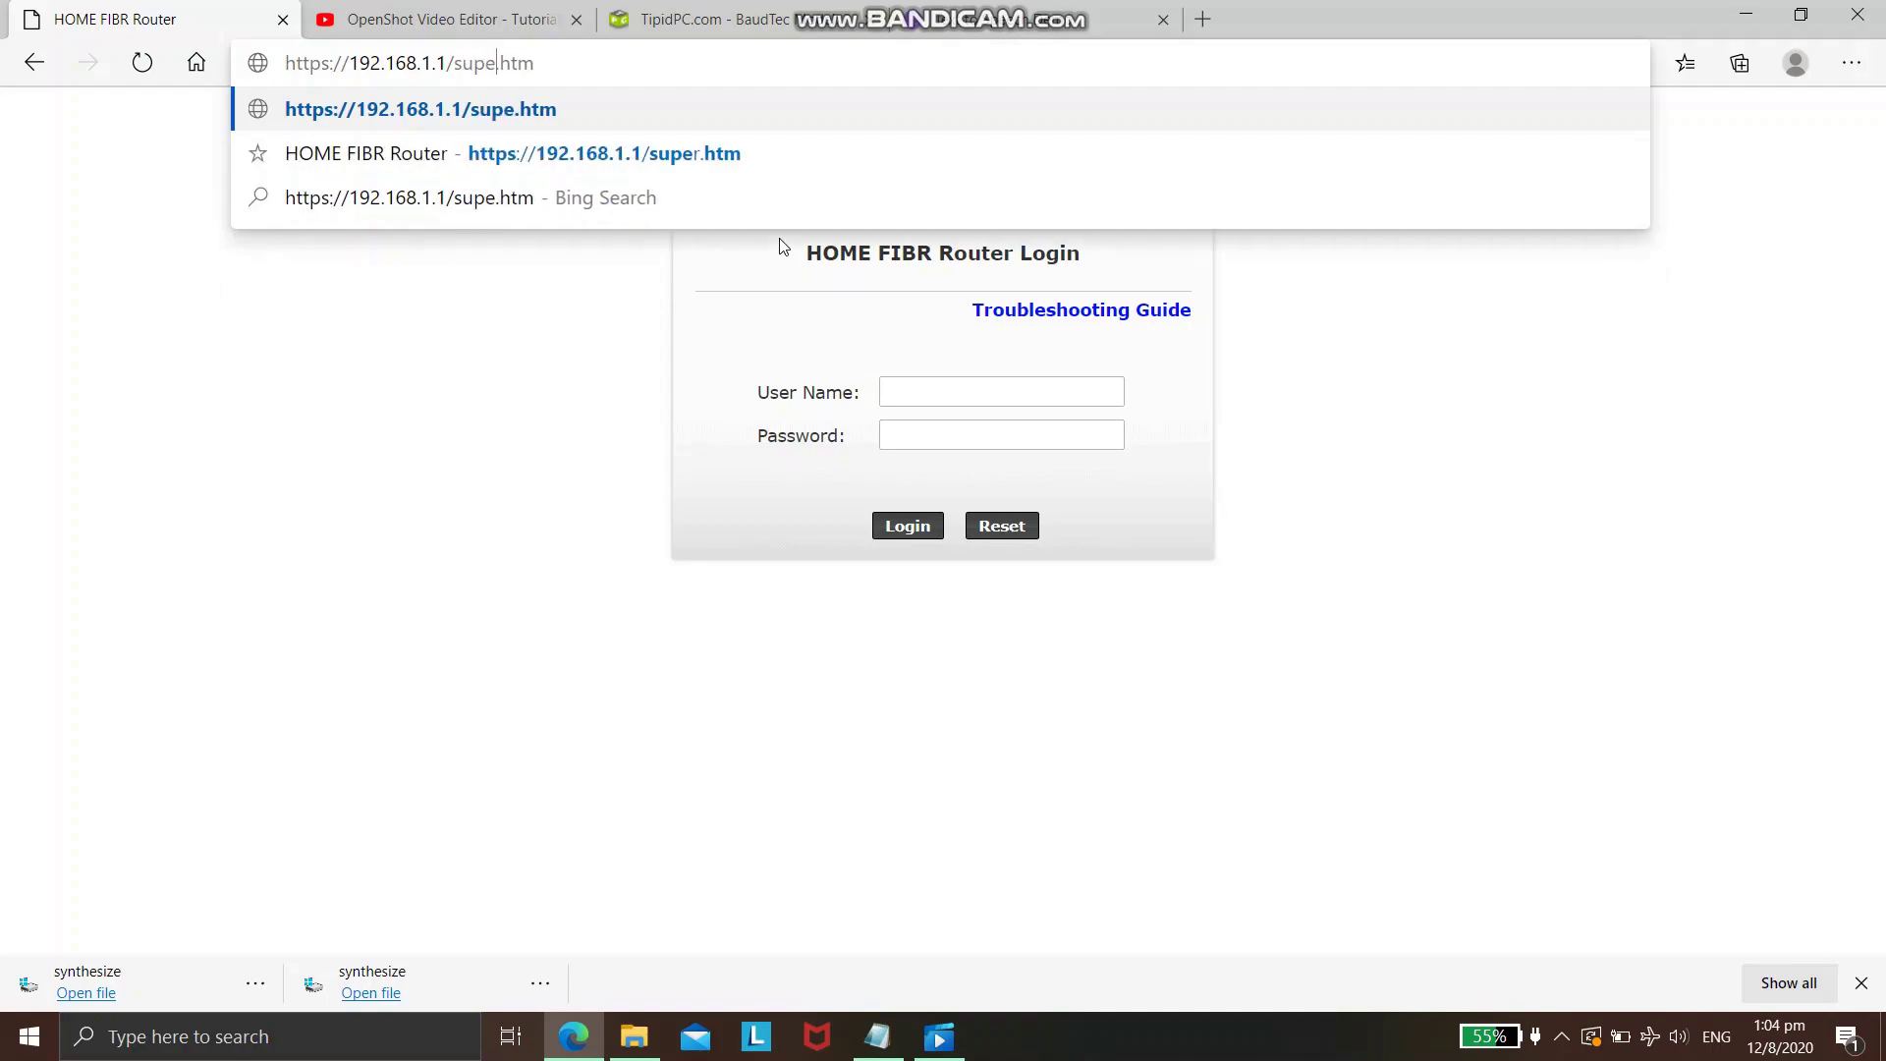
type("r")
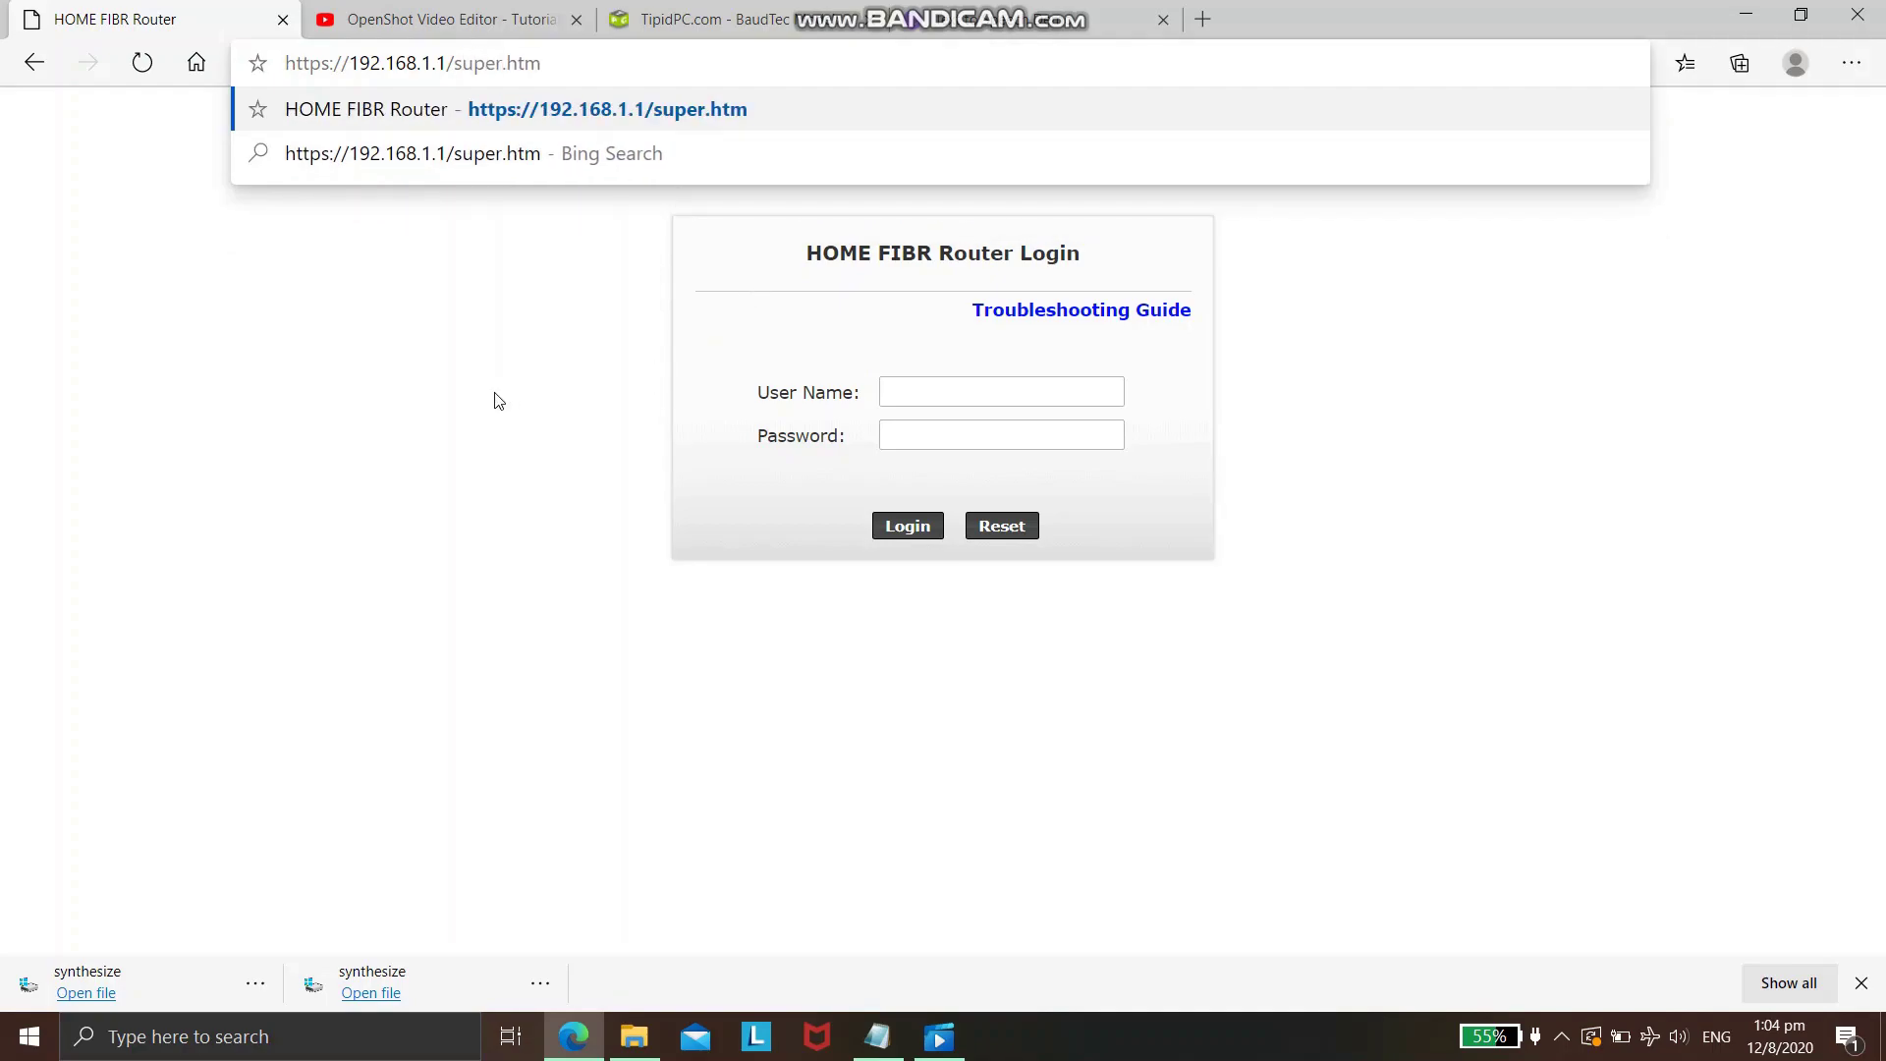
key("Return")
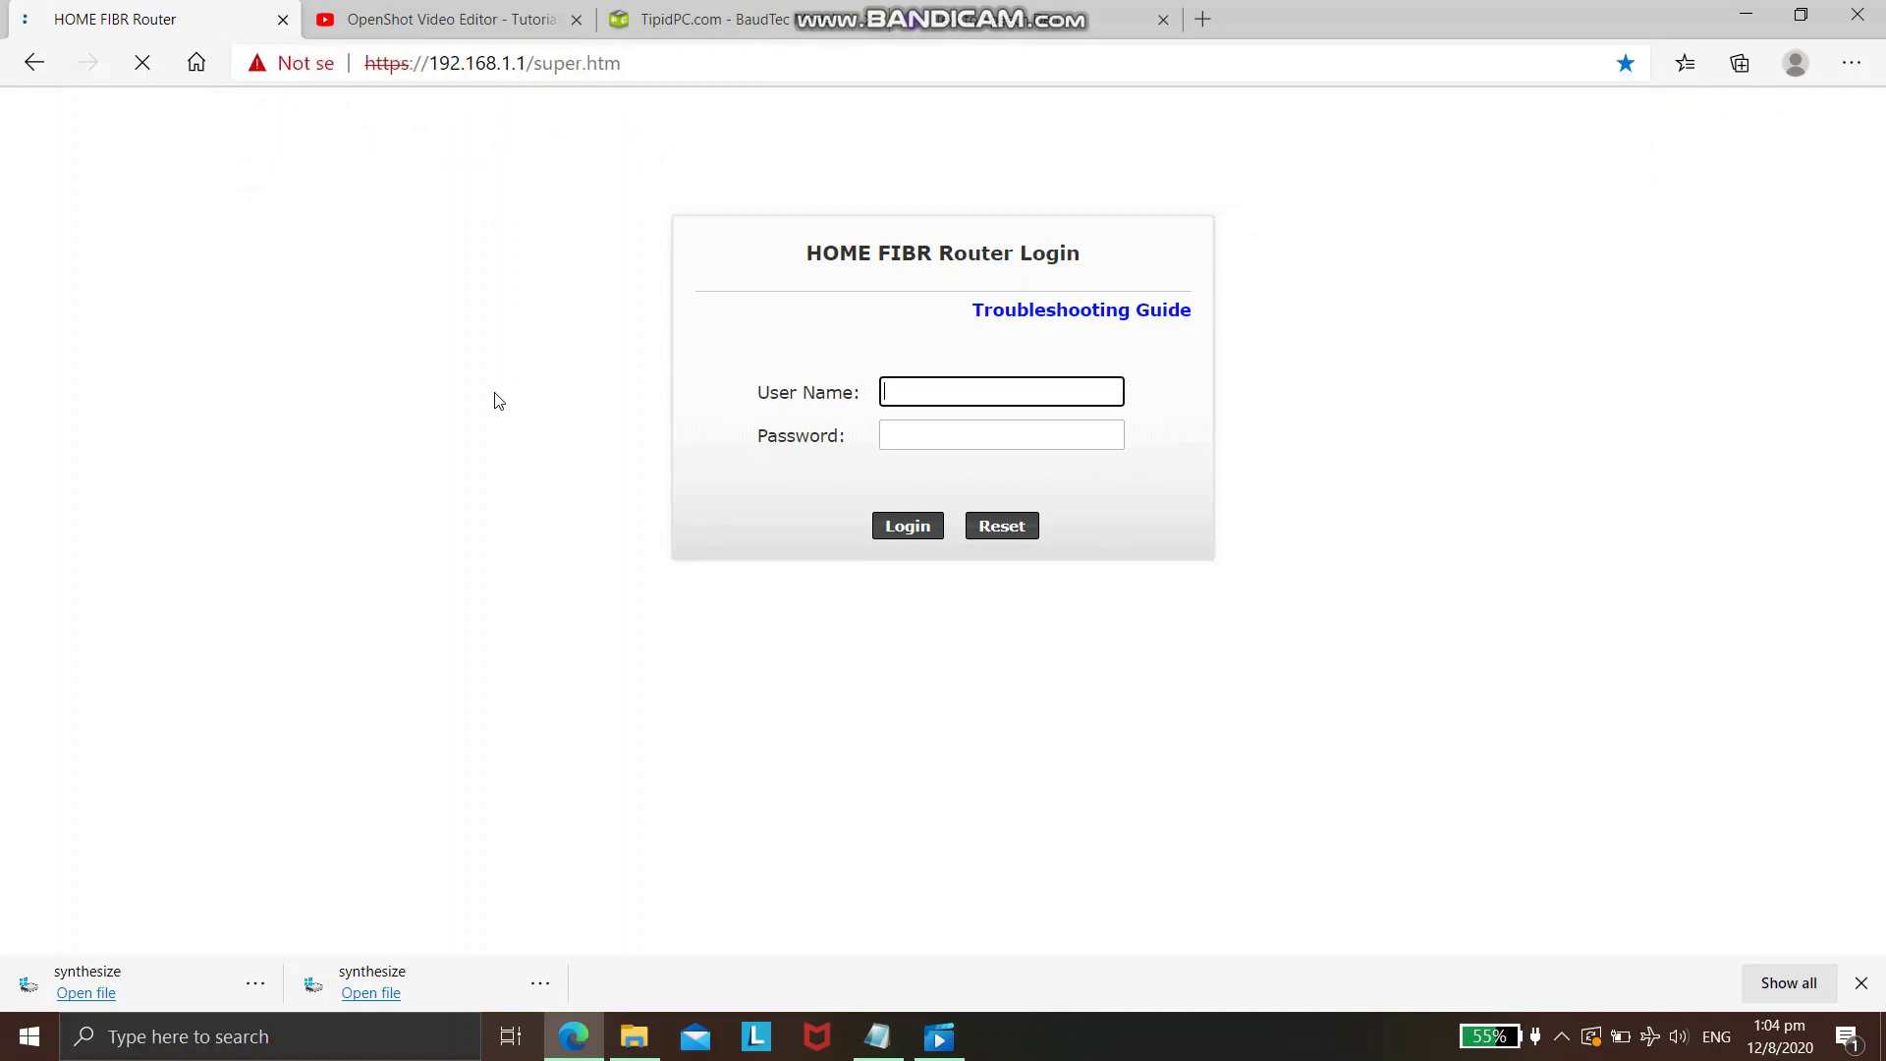
Enter adminpldt as user name, copy the super admin password from Notepad, and log in to the Status page
left_click(944, 391)
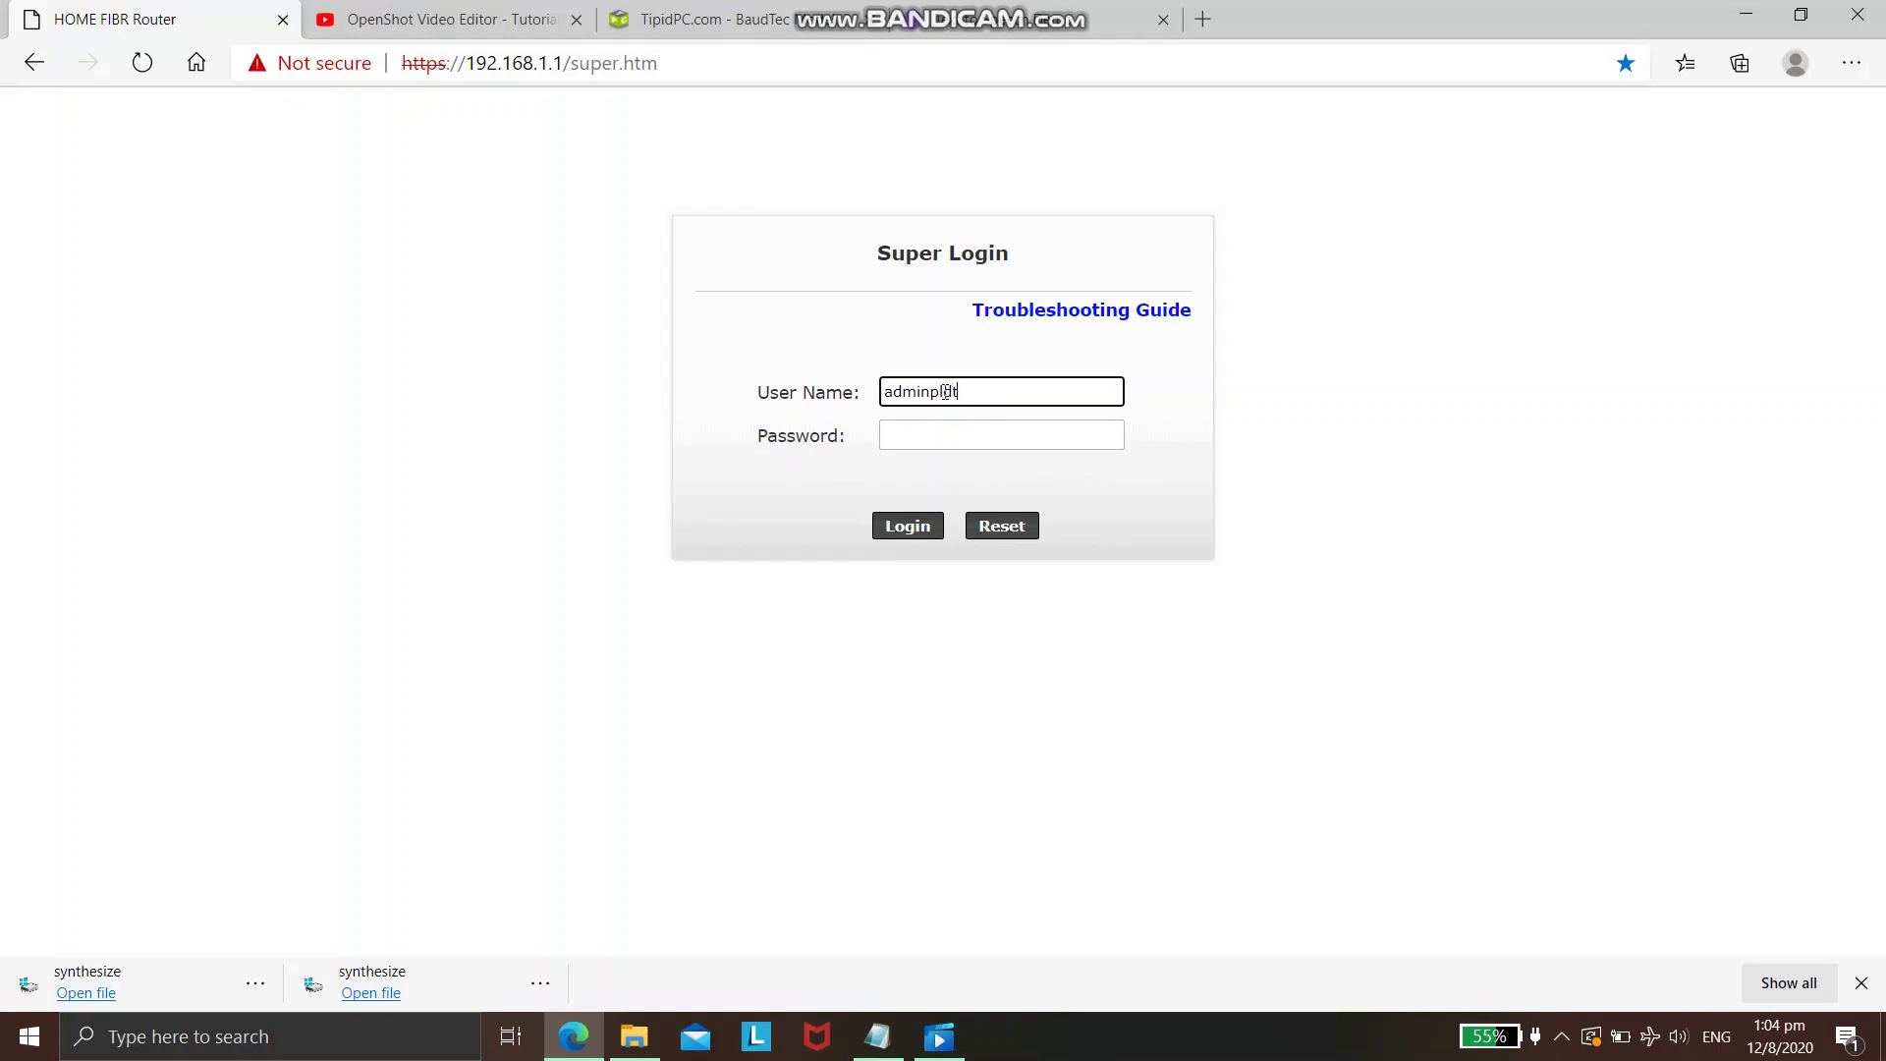
left_click(954, 436)
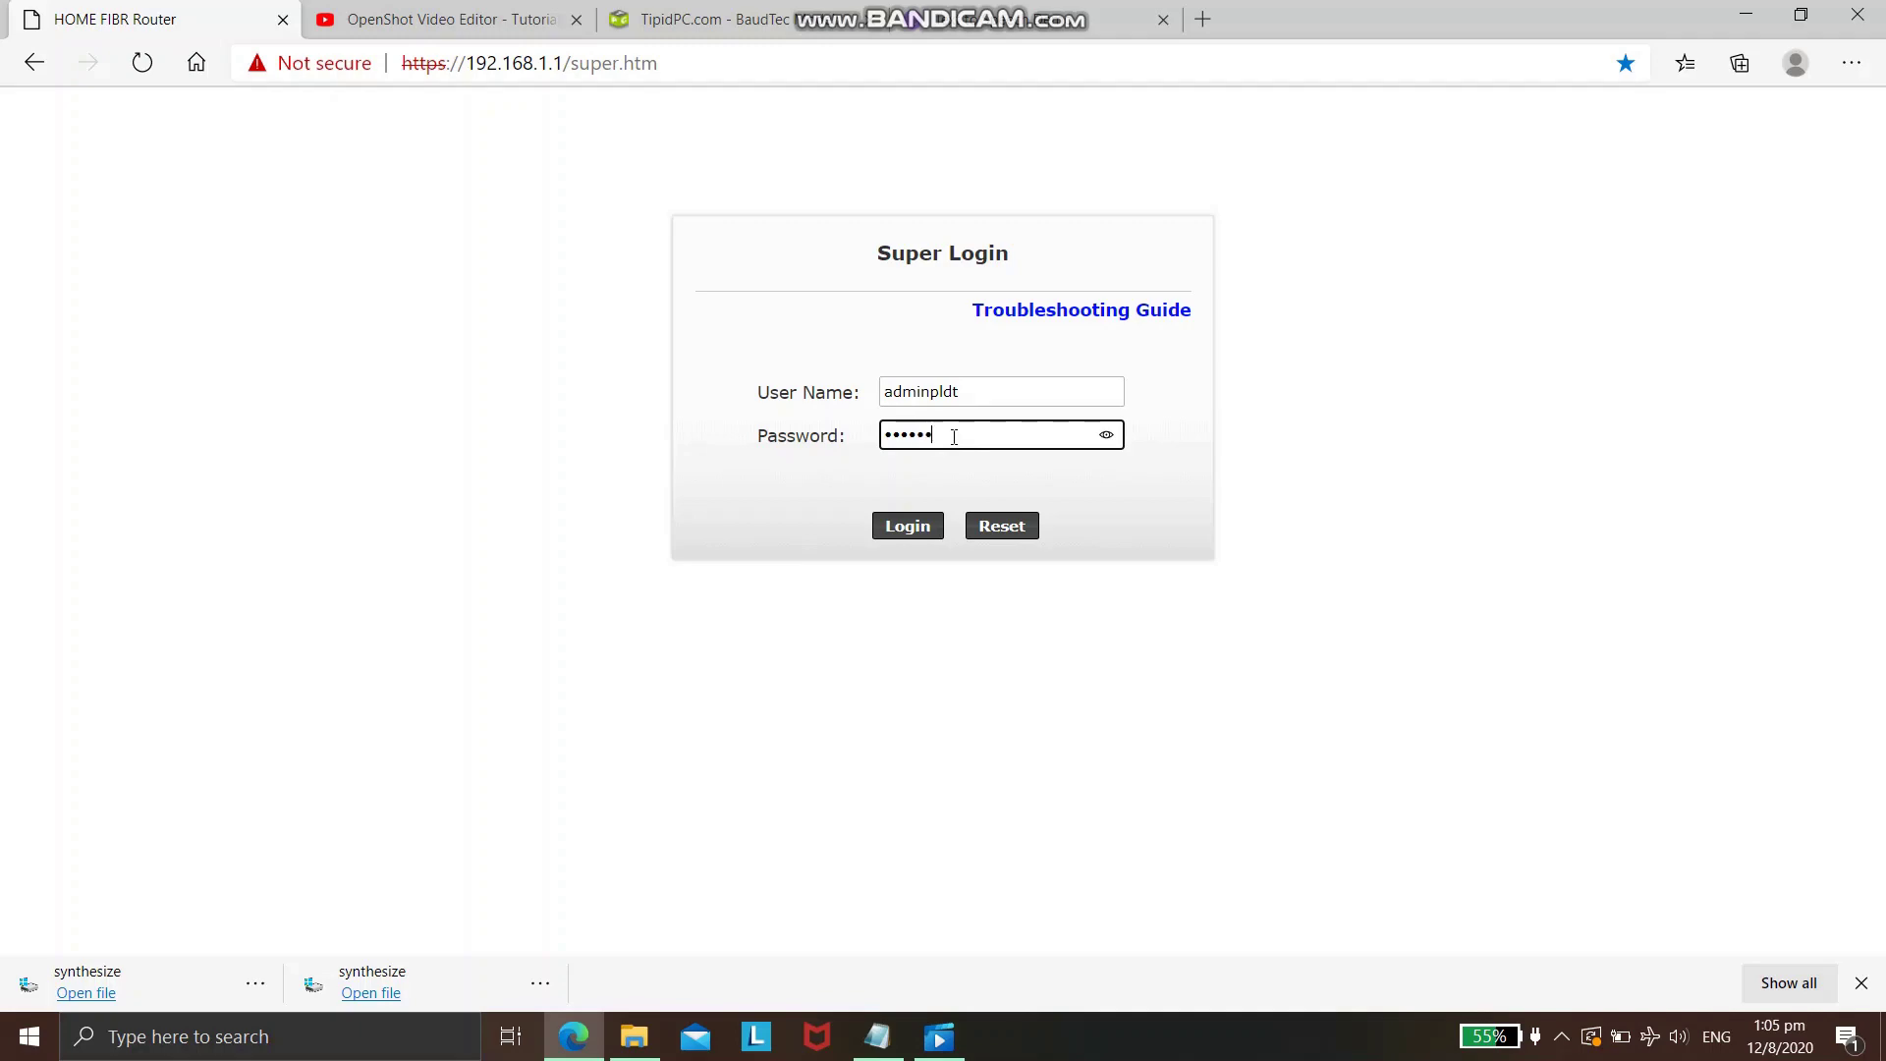
left_click(877, 1036)
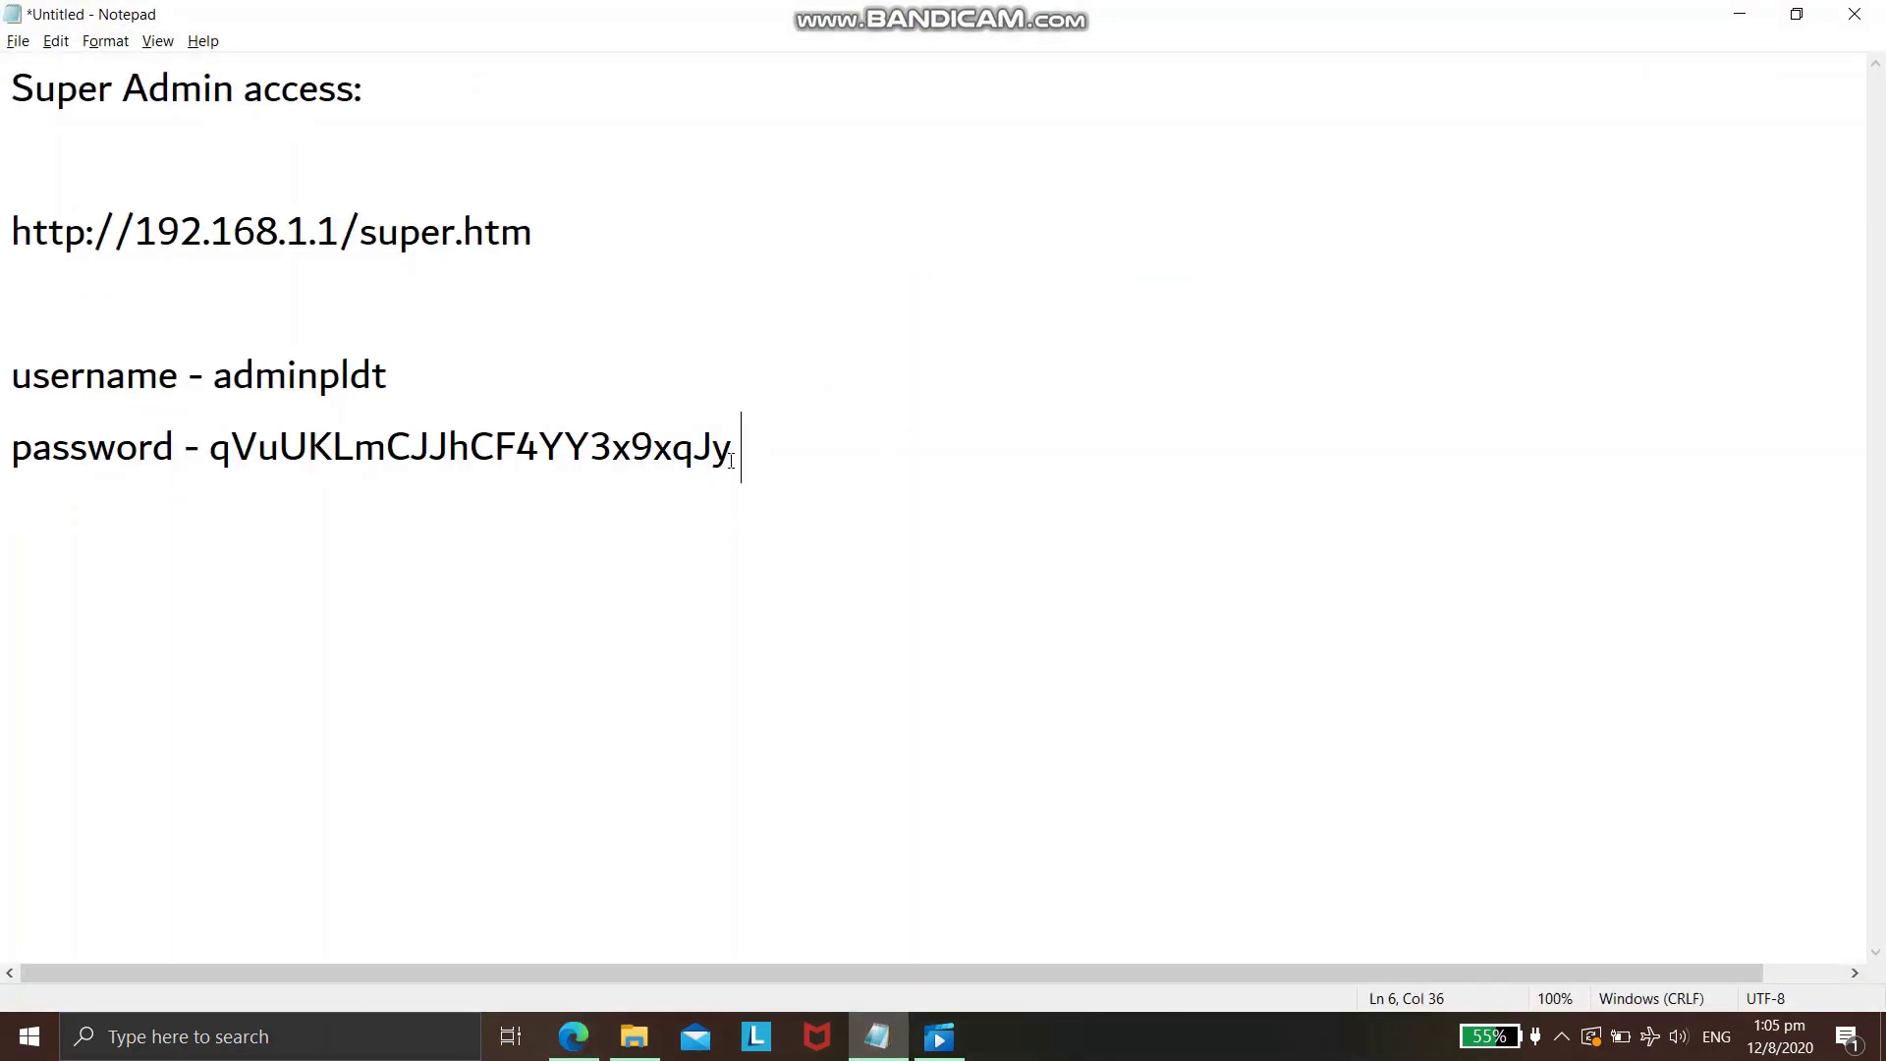
left_click_drag(731, 460, 215, 447)
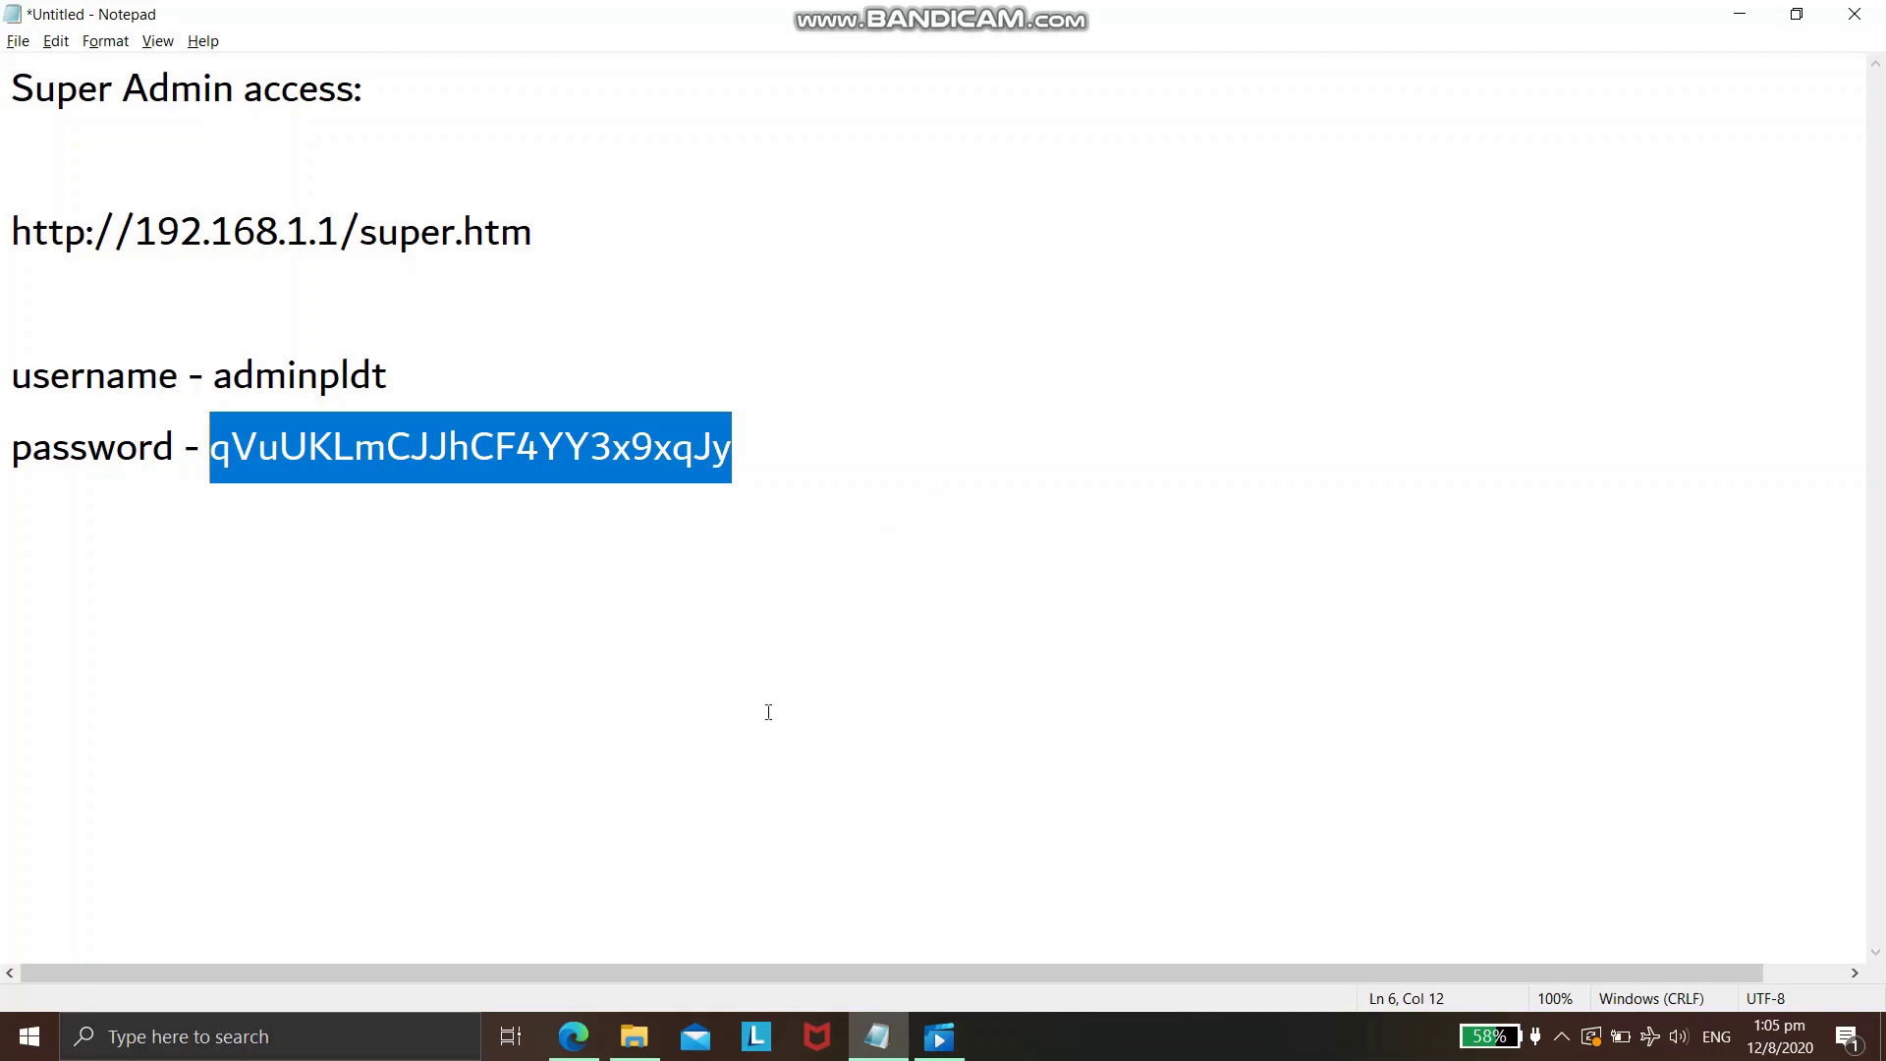
left_click(573, 1036)
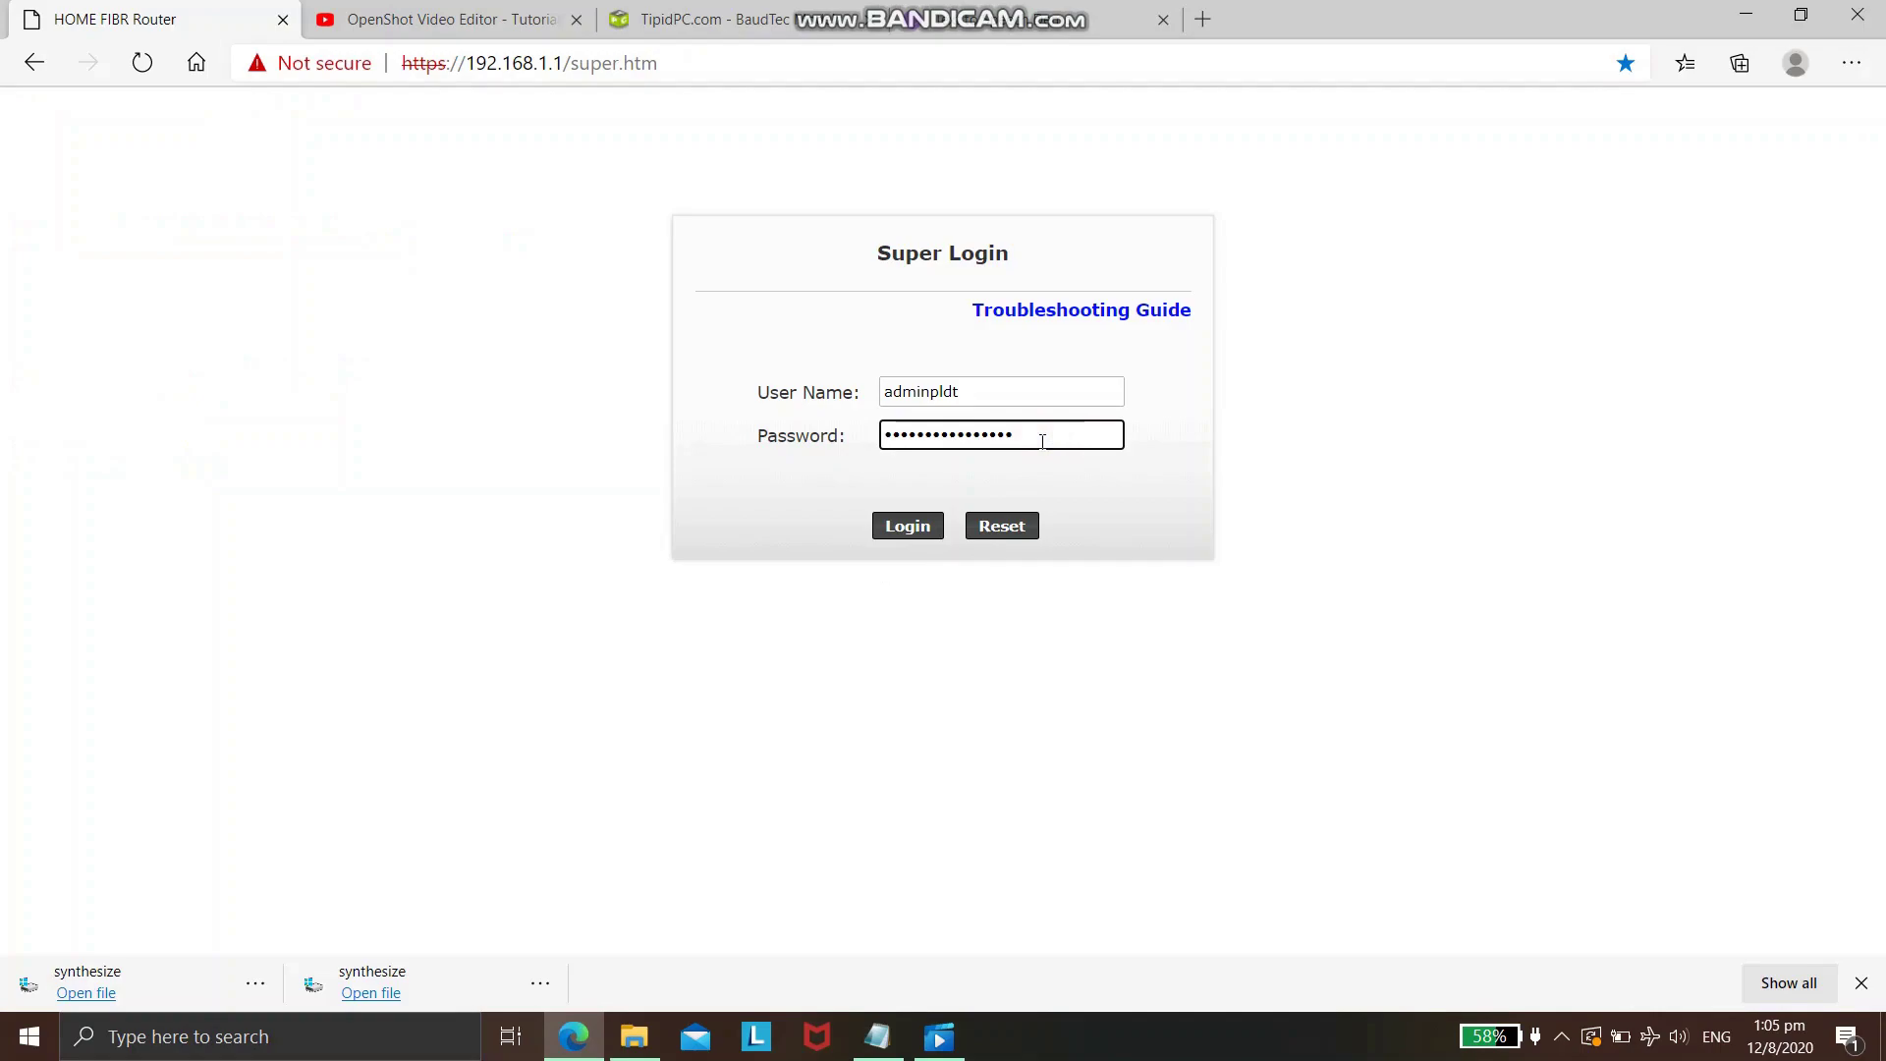
left_click(902, 532)
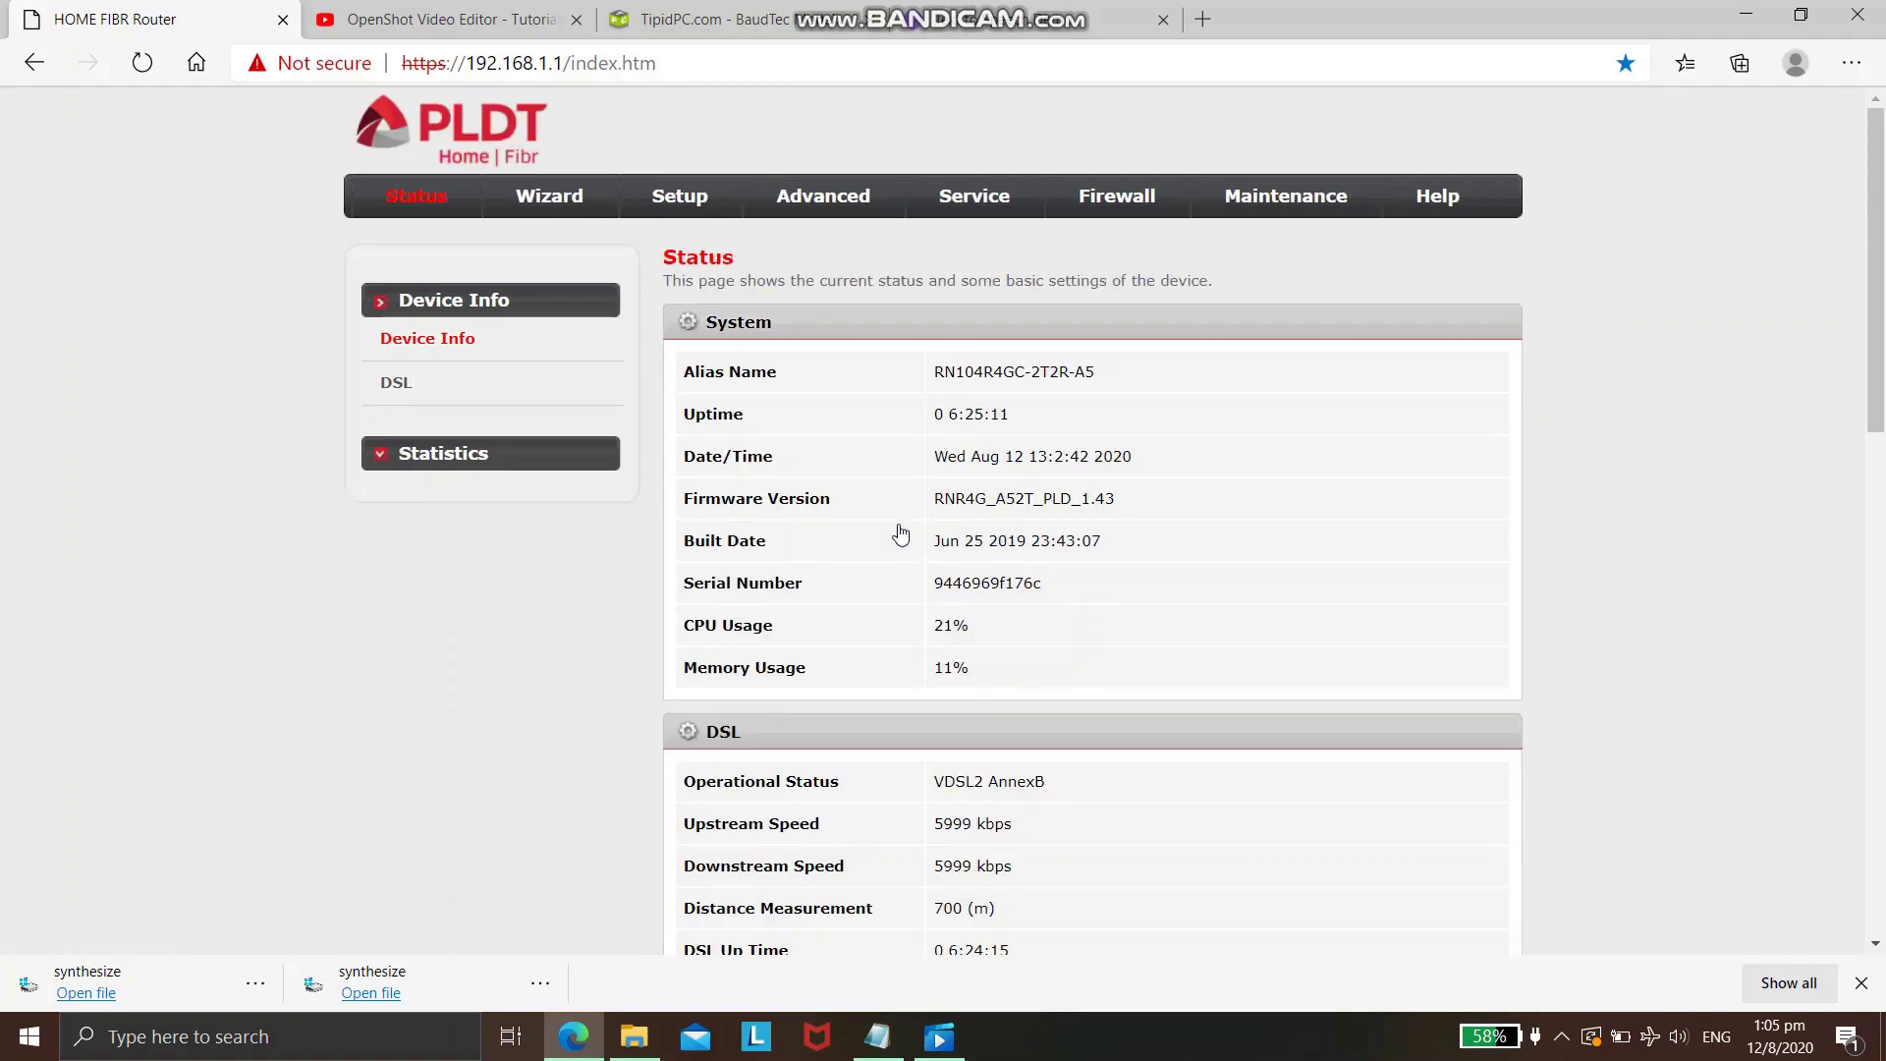
scroll(899, 535, "down", 3)
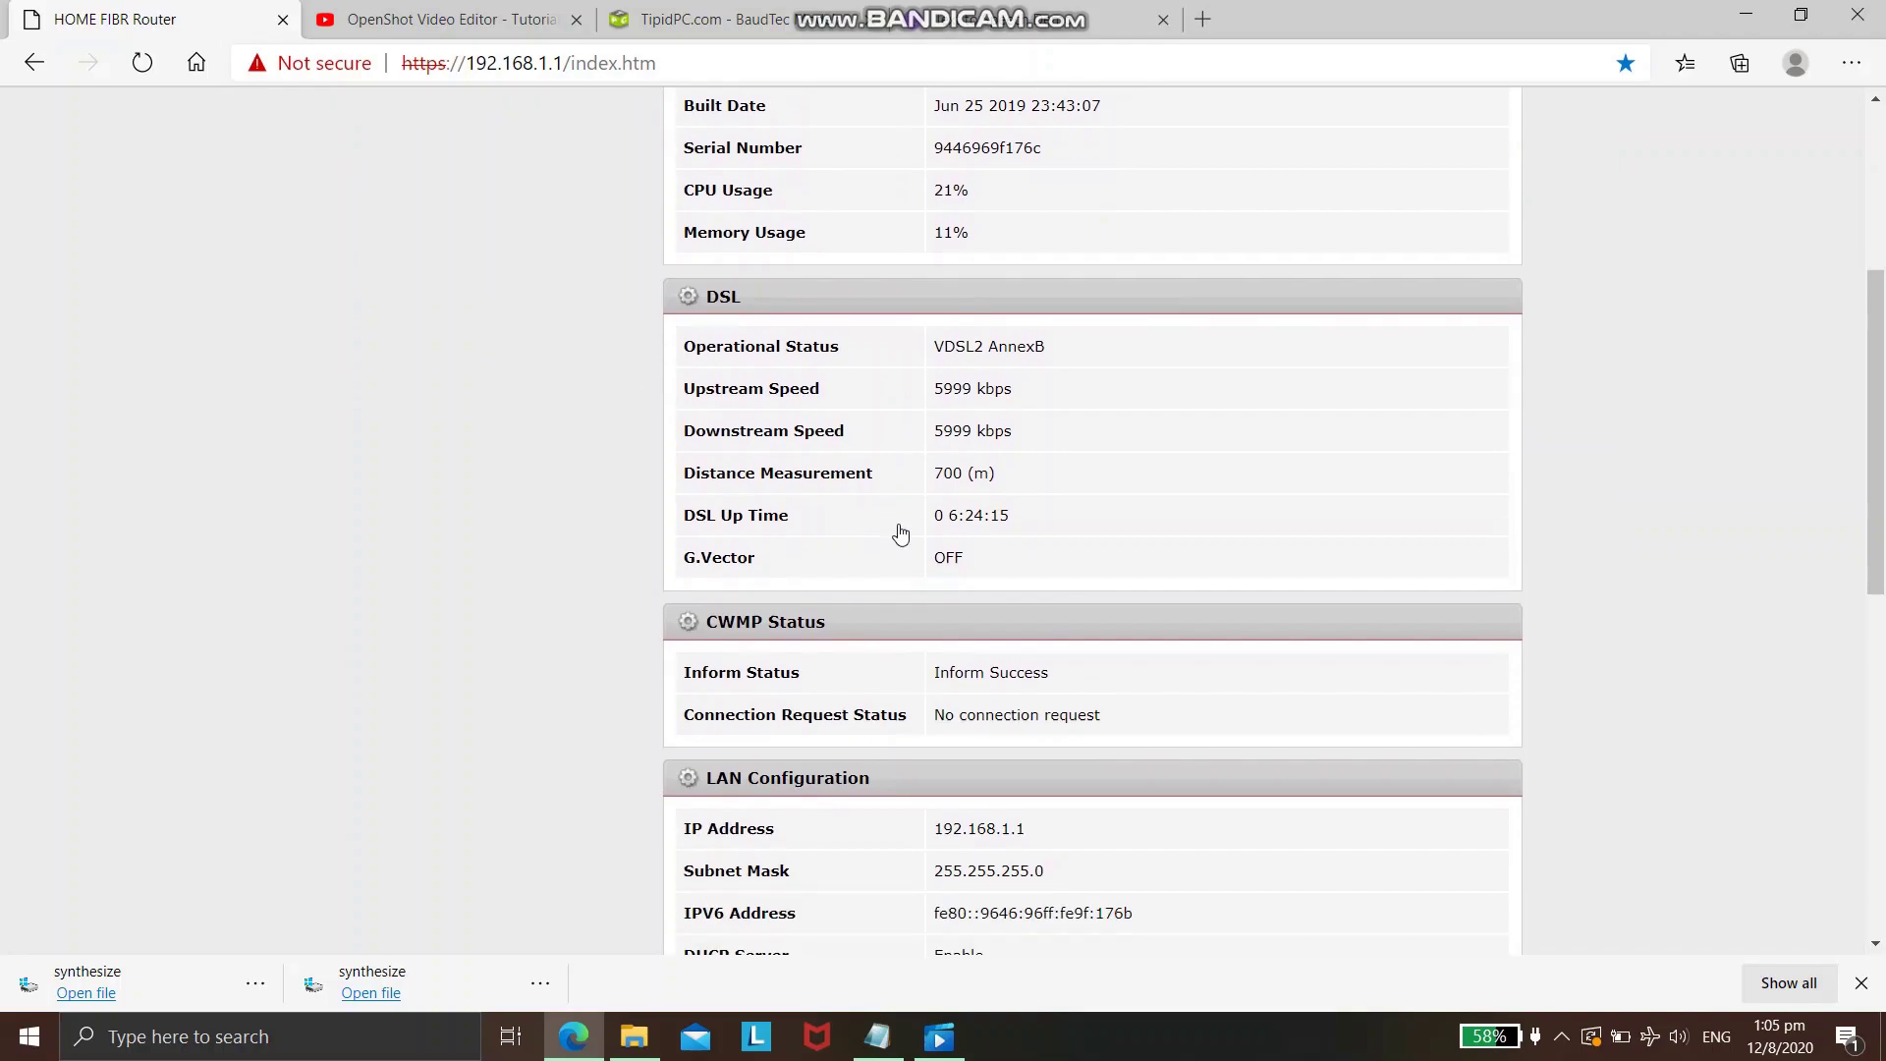
scroll(901, 534, "down", 3)
scroll(901, 533, "down", 1)
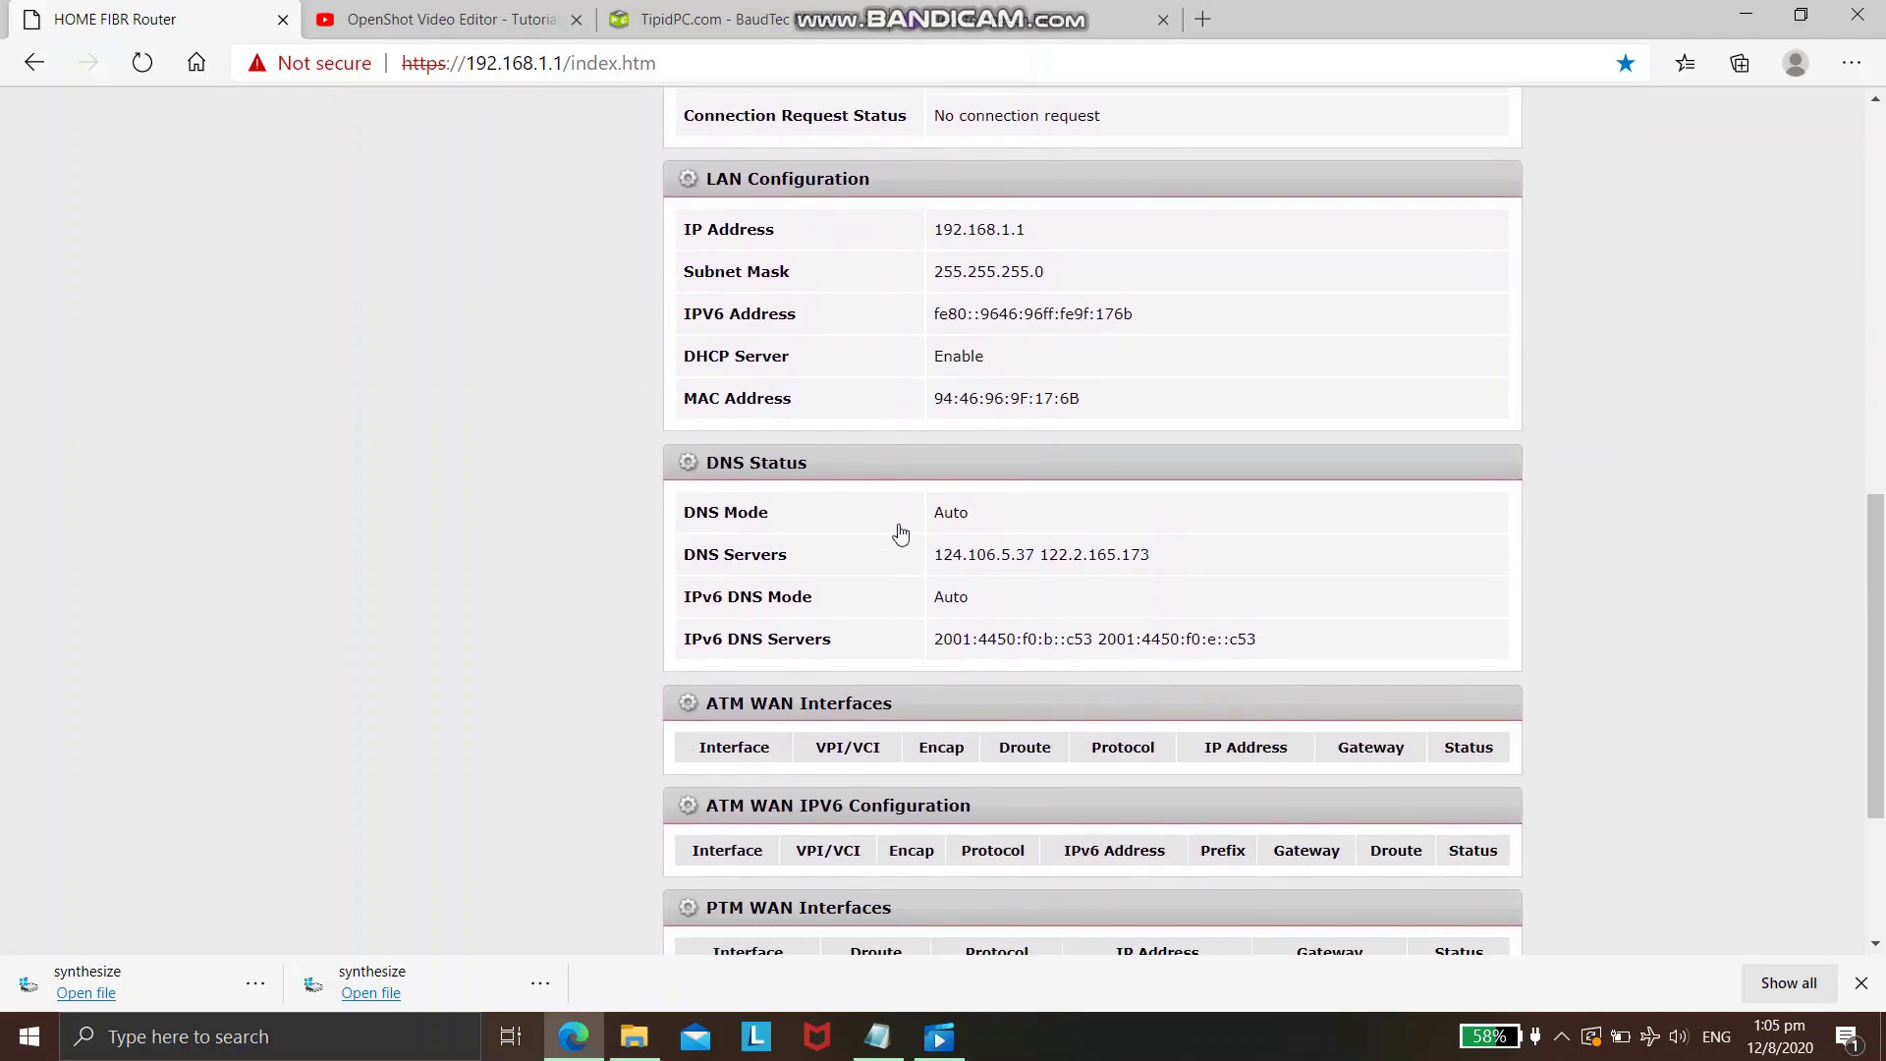
scroll(901, 534, "down", 2)
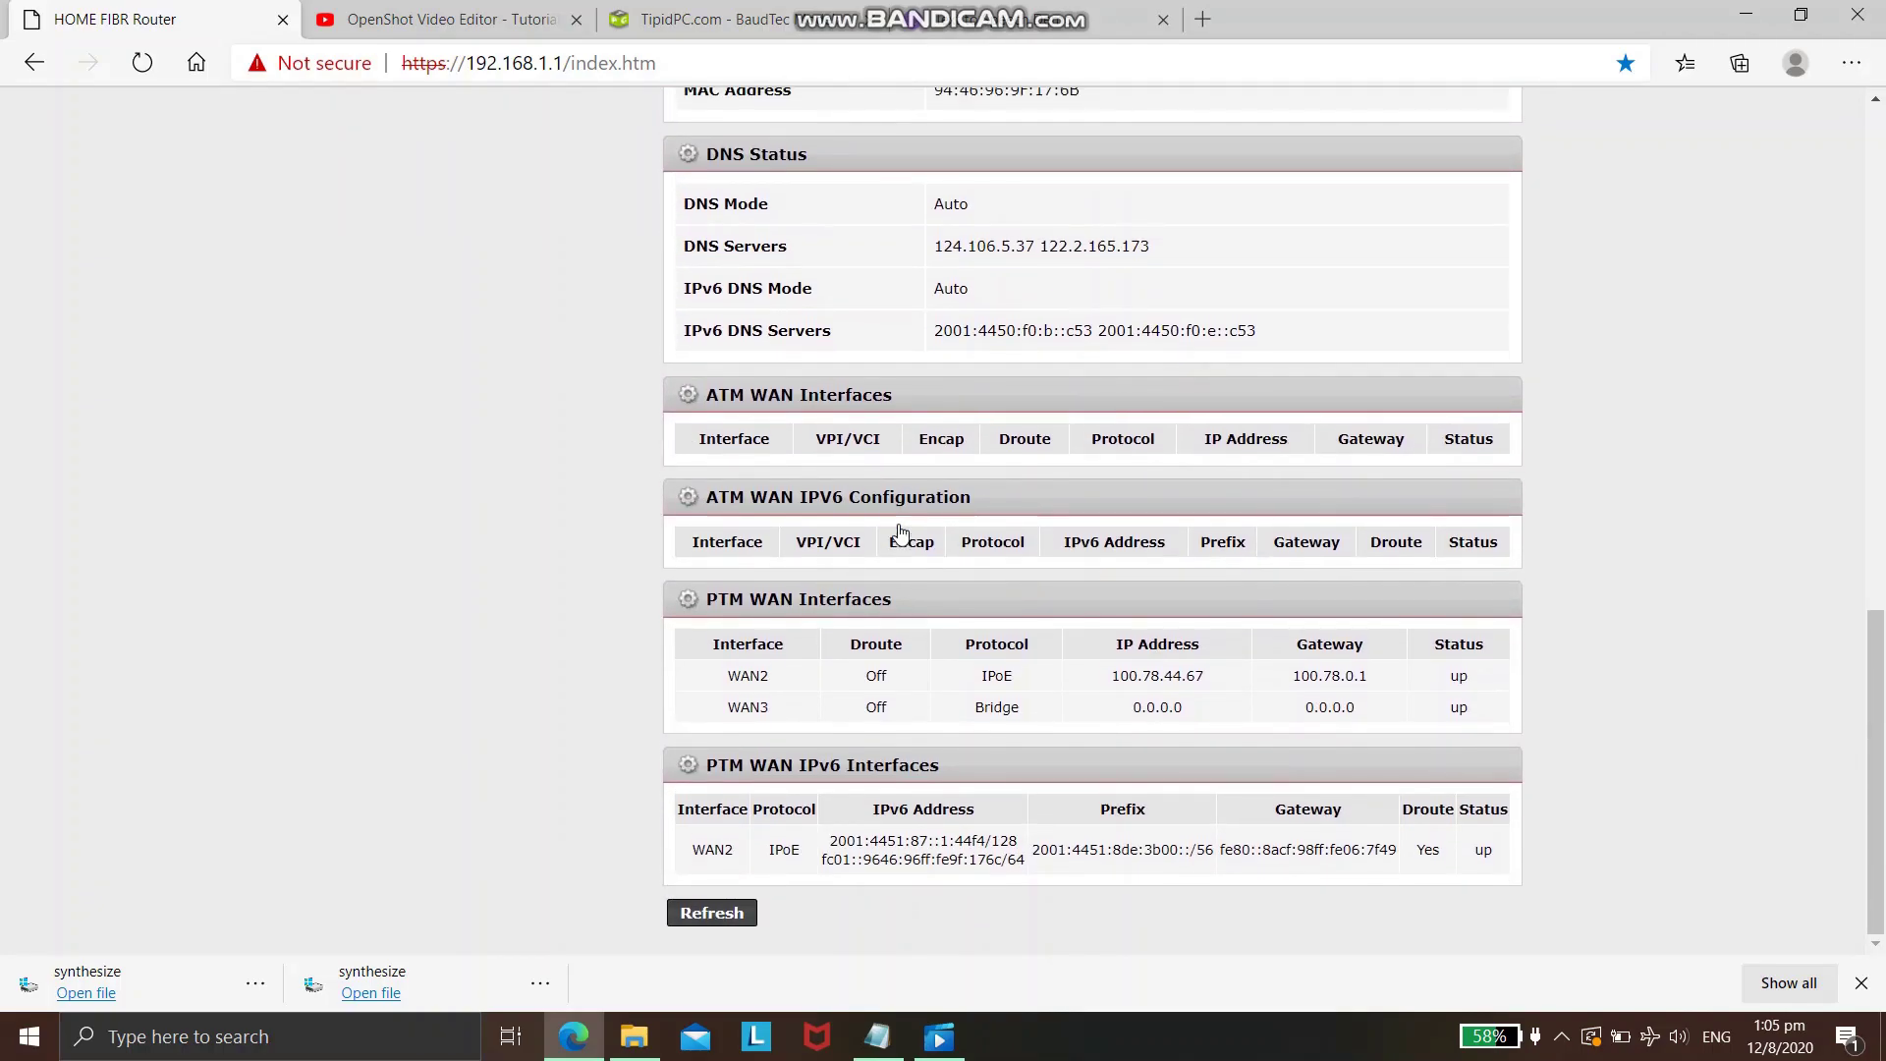
scroll(901, 533, "up", 1)
scroll(900, 533, "up", 1)
scroll(901, 534, "up", 1)
scroll(900, 533, "up", 1)
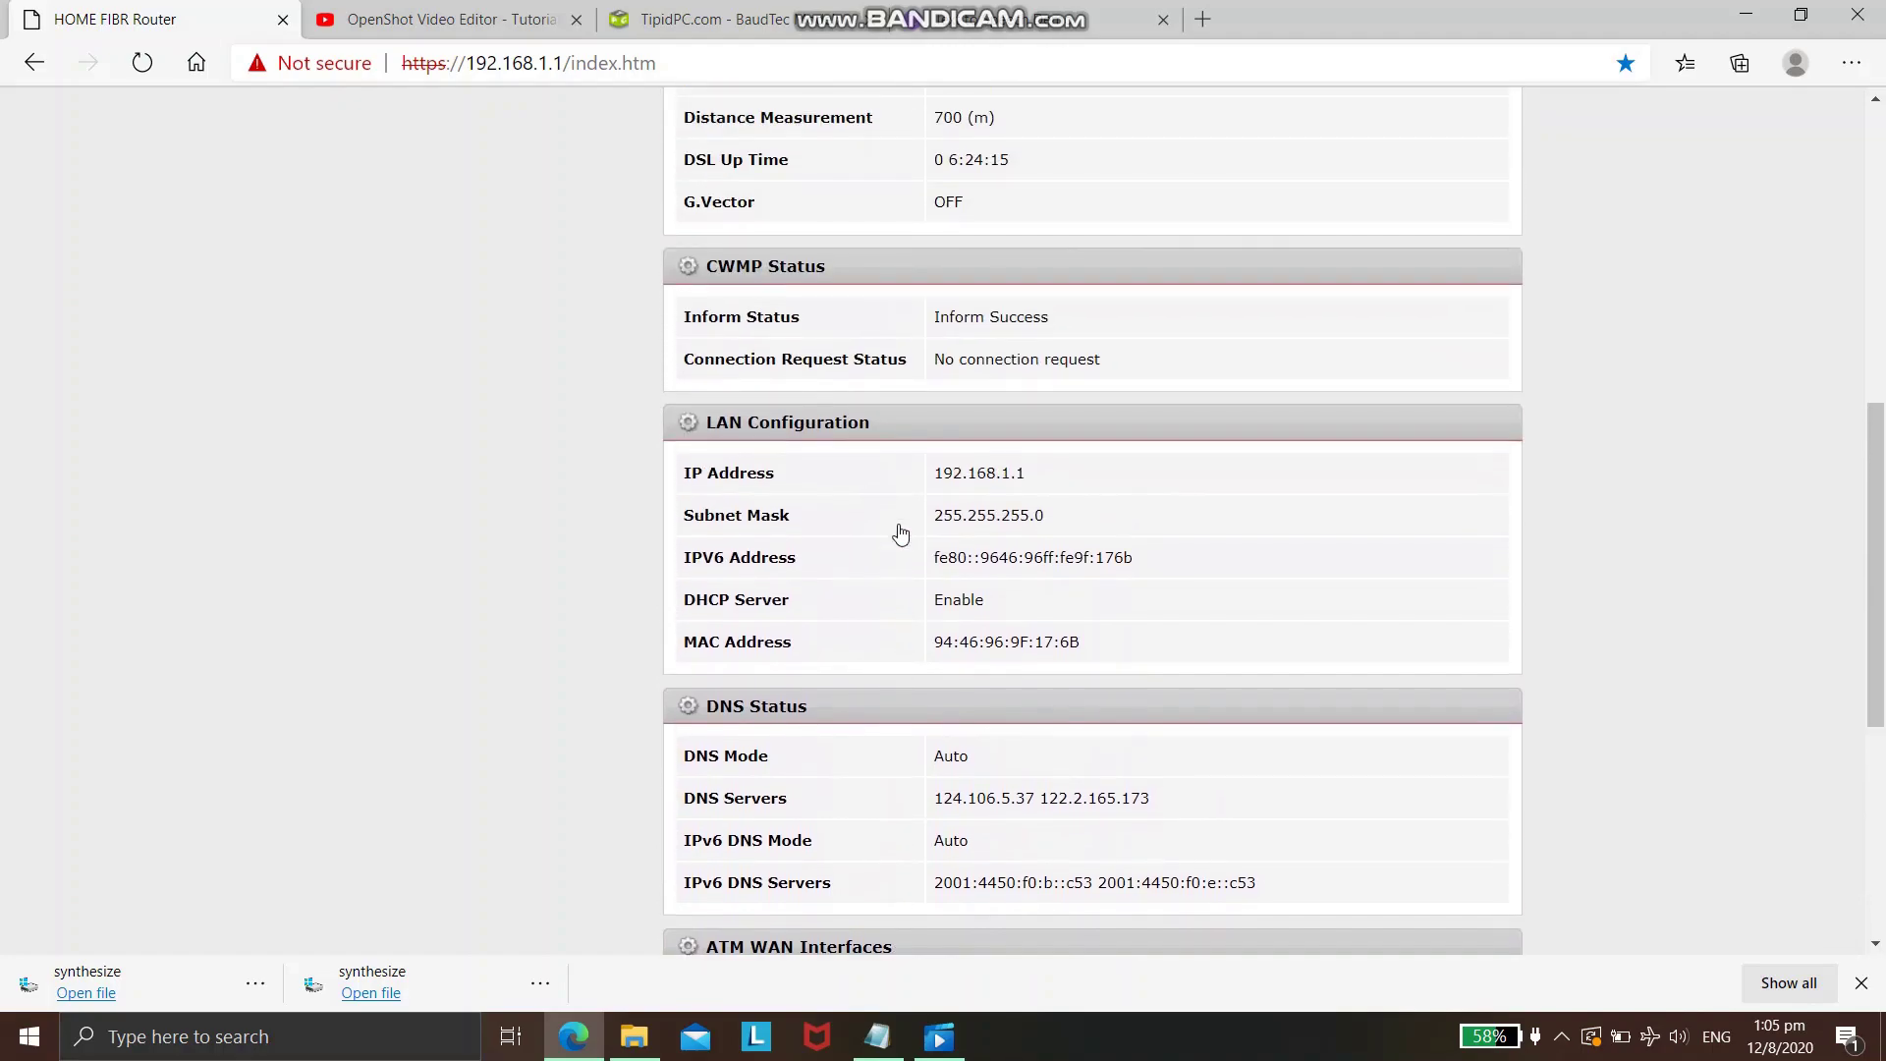
scroll(901, 535, "up", 2)
scroll(901, 534, "up", 3)
scroll(901, 533, "up", 1)
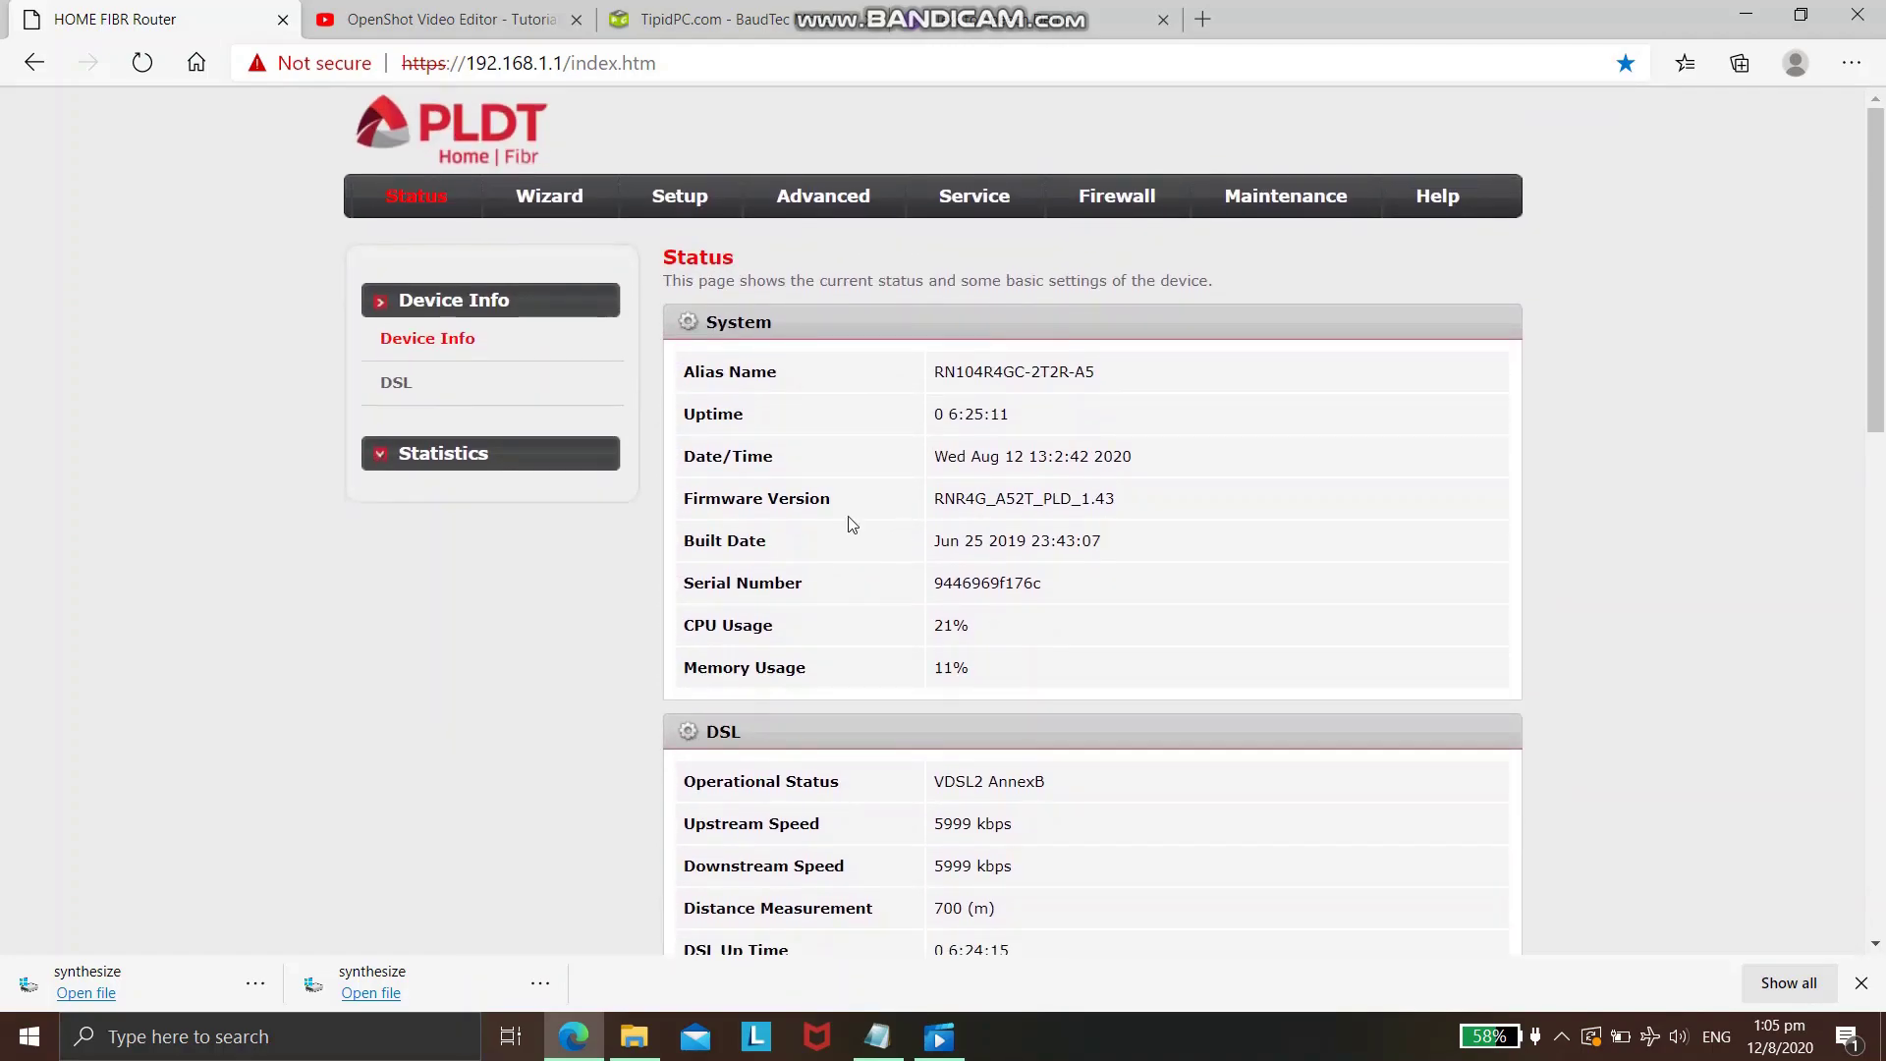
Show the Statistics page with packet counts for the LAN, WAN and wireless interfaces
left_click(469, 455)
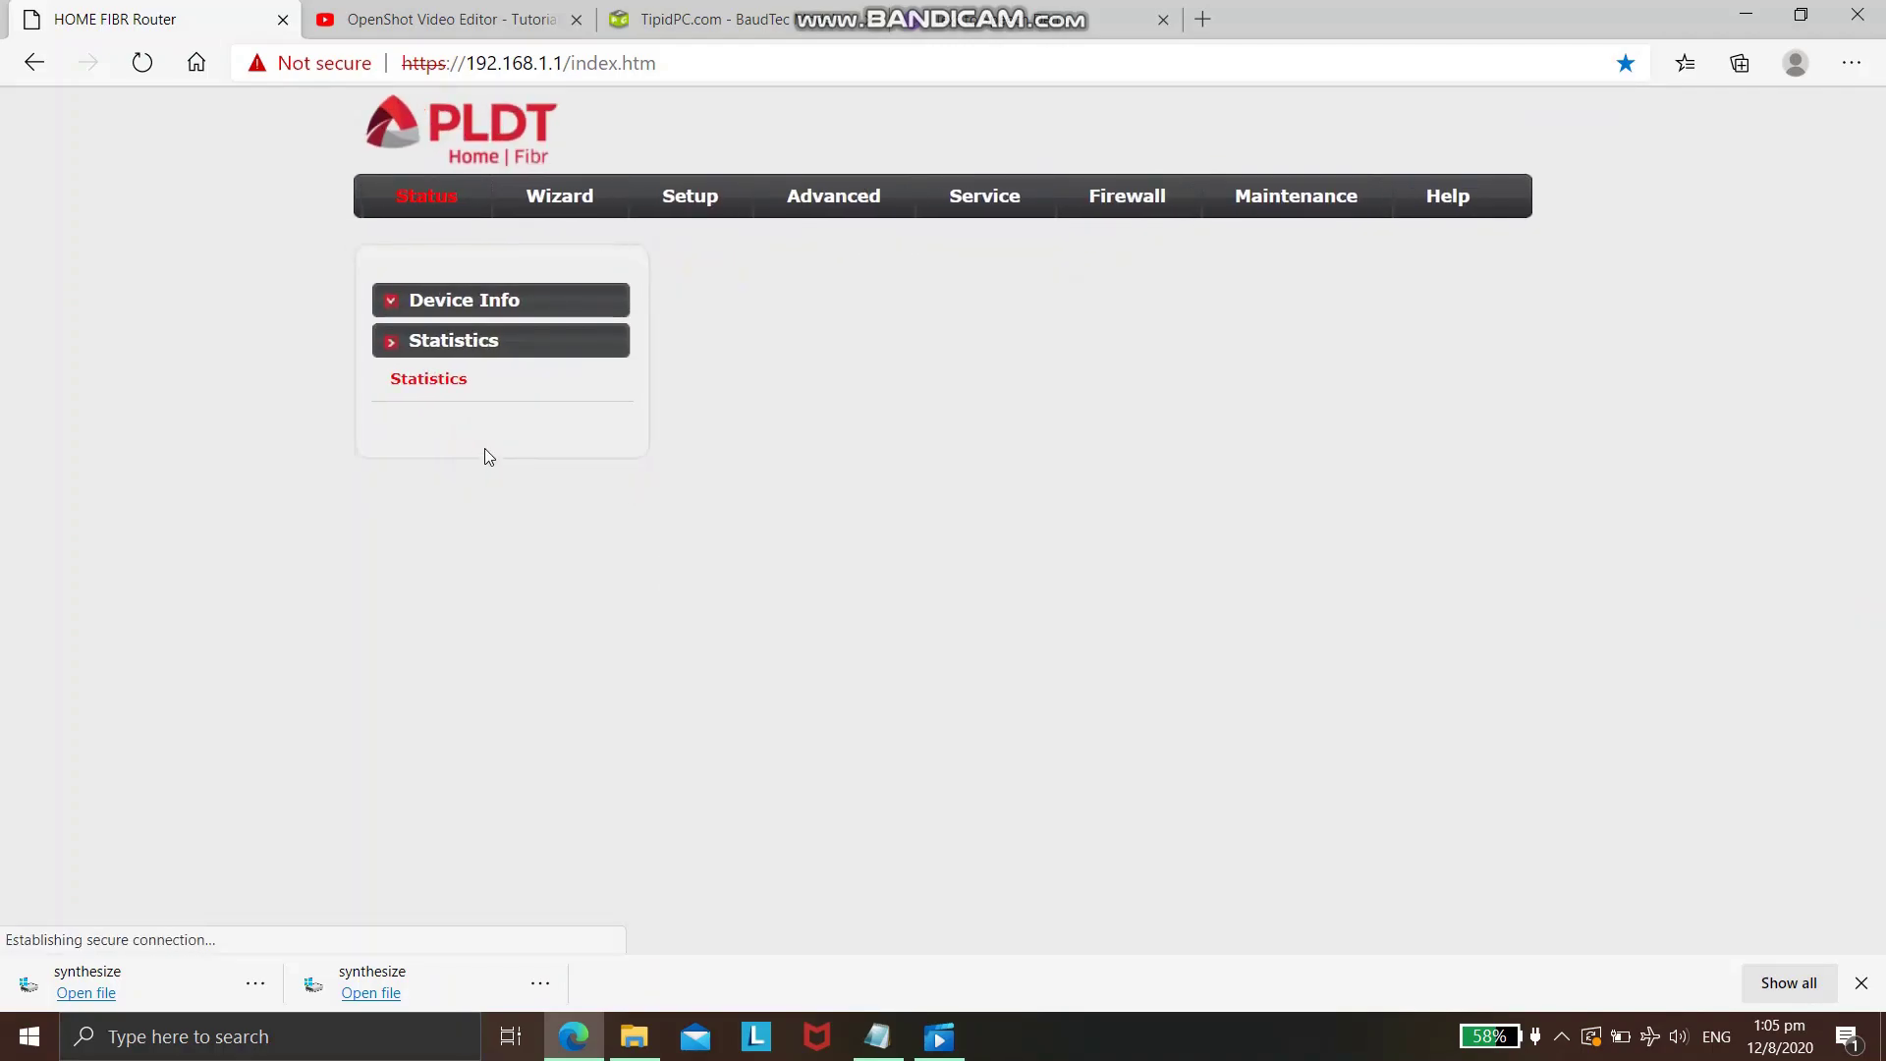
scroll(669, 590, "down", 1)
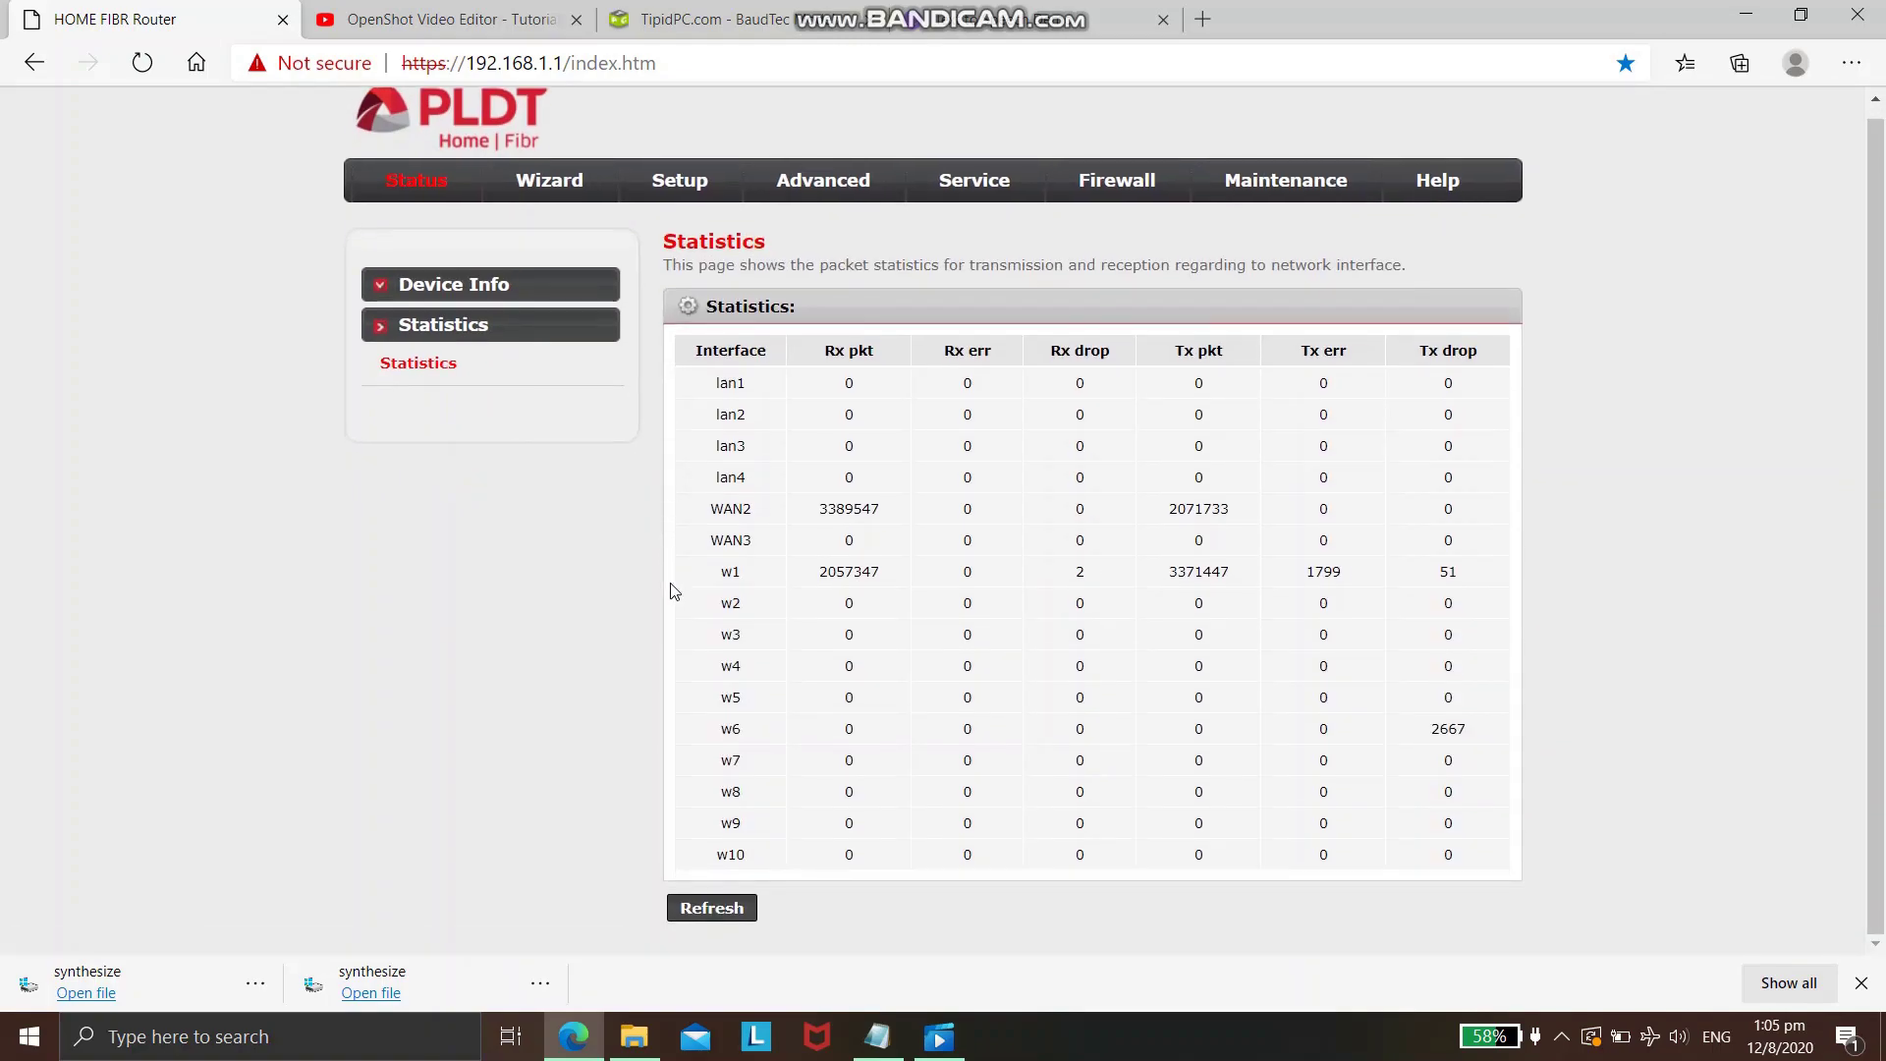
scroll(670, 590, "up", 1)
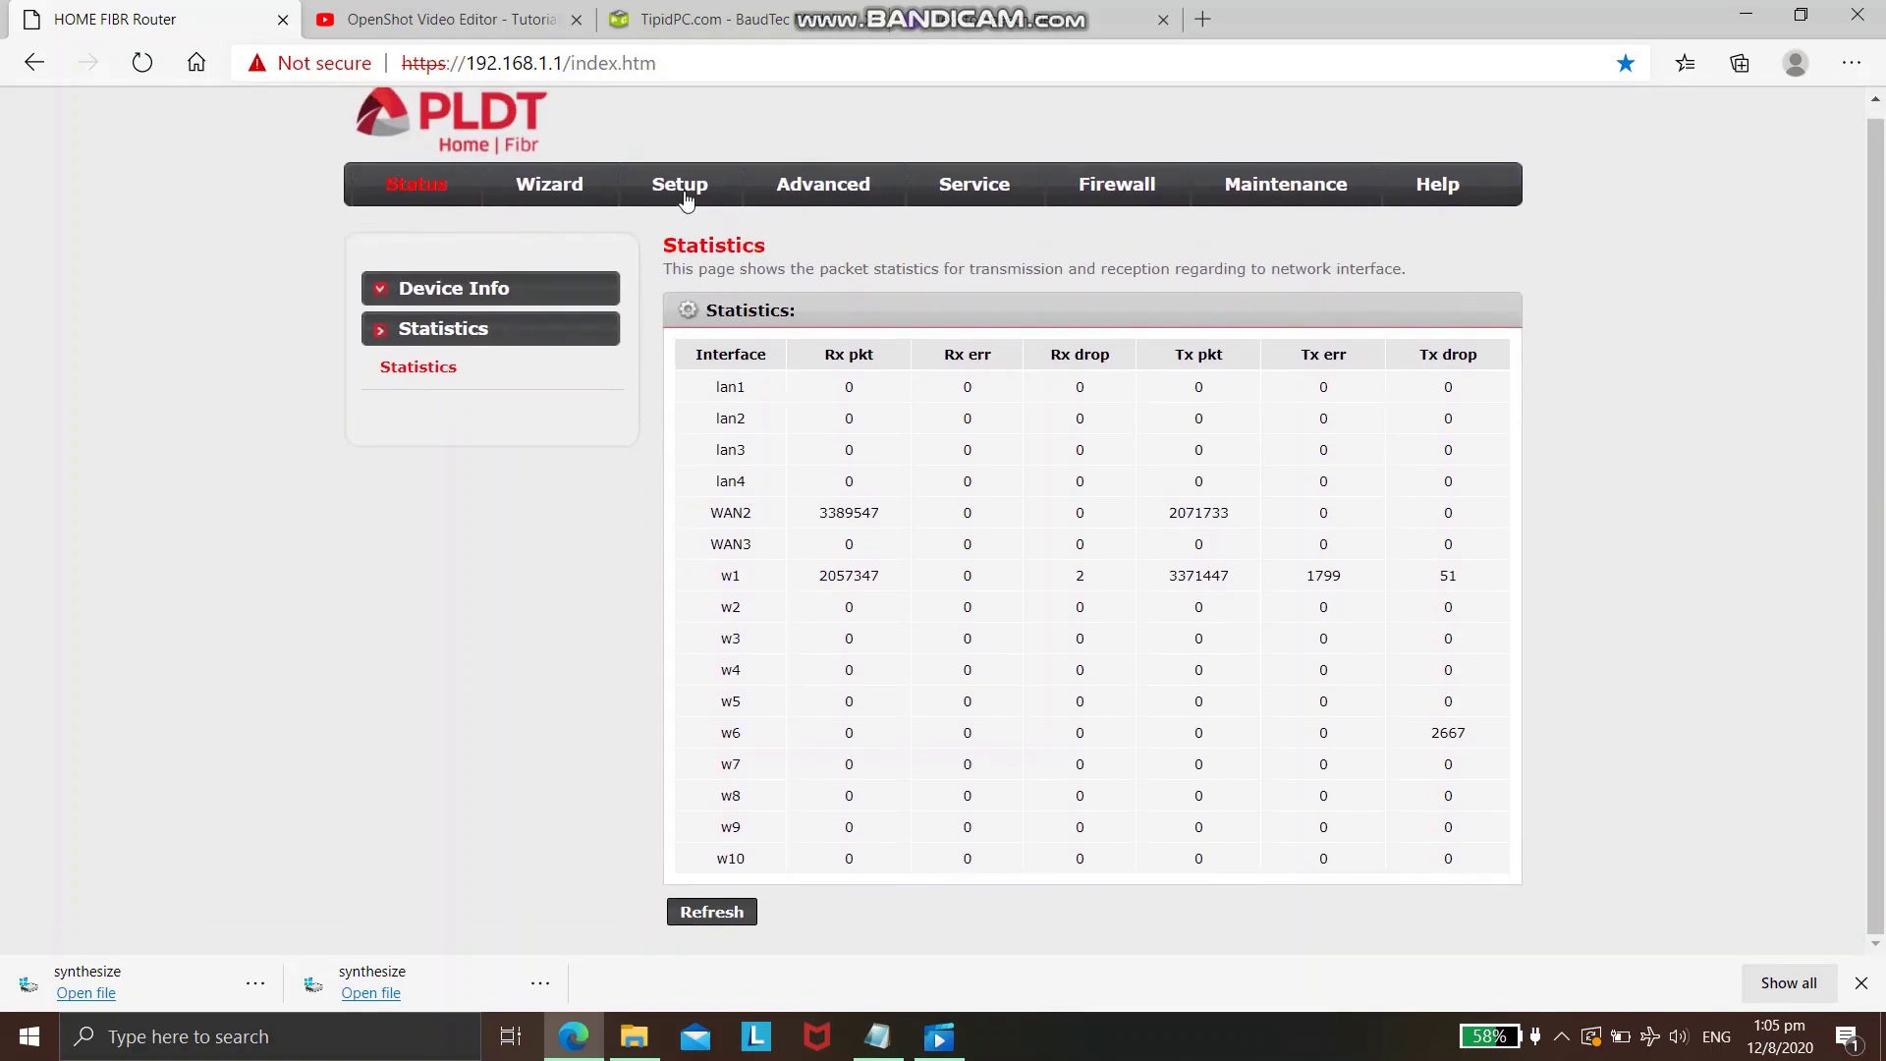
View the active wireless client table for the 2.4G network under Setup and close it
left_click(679, 184)
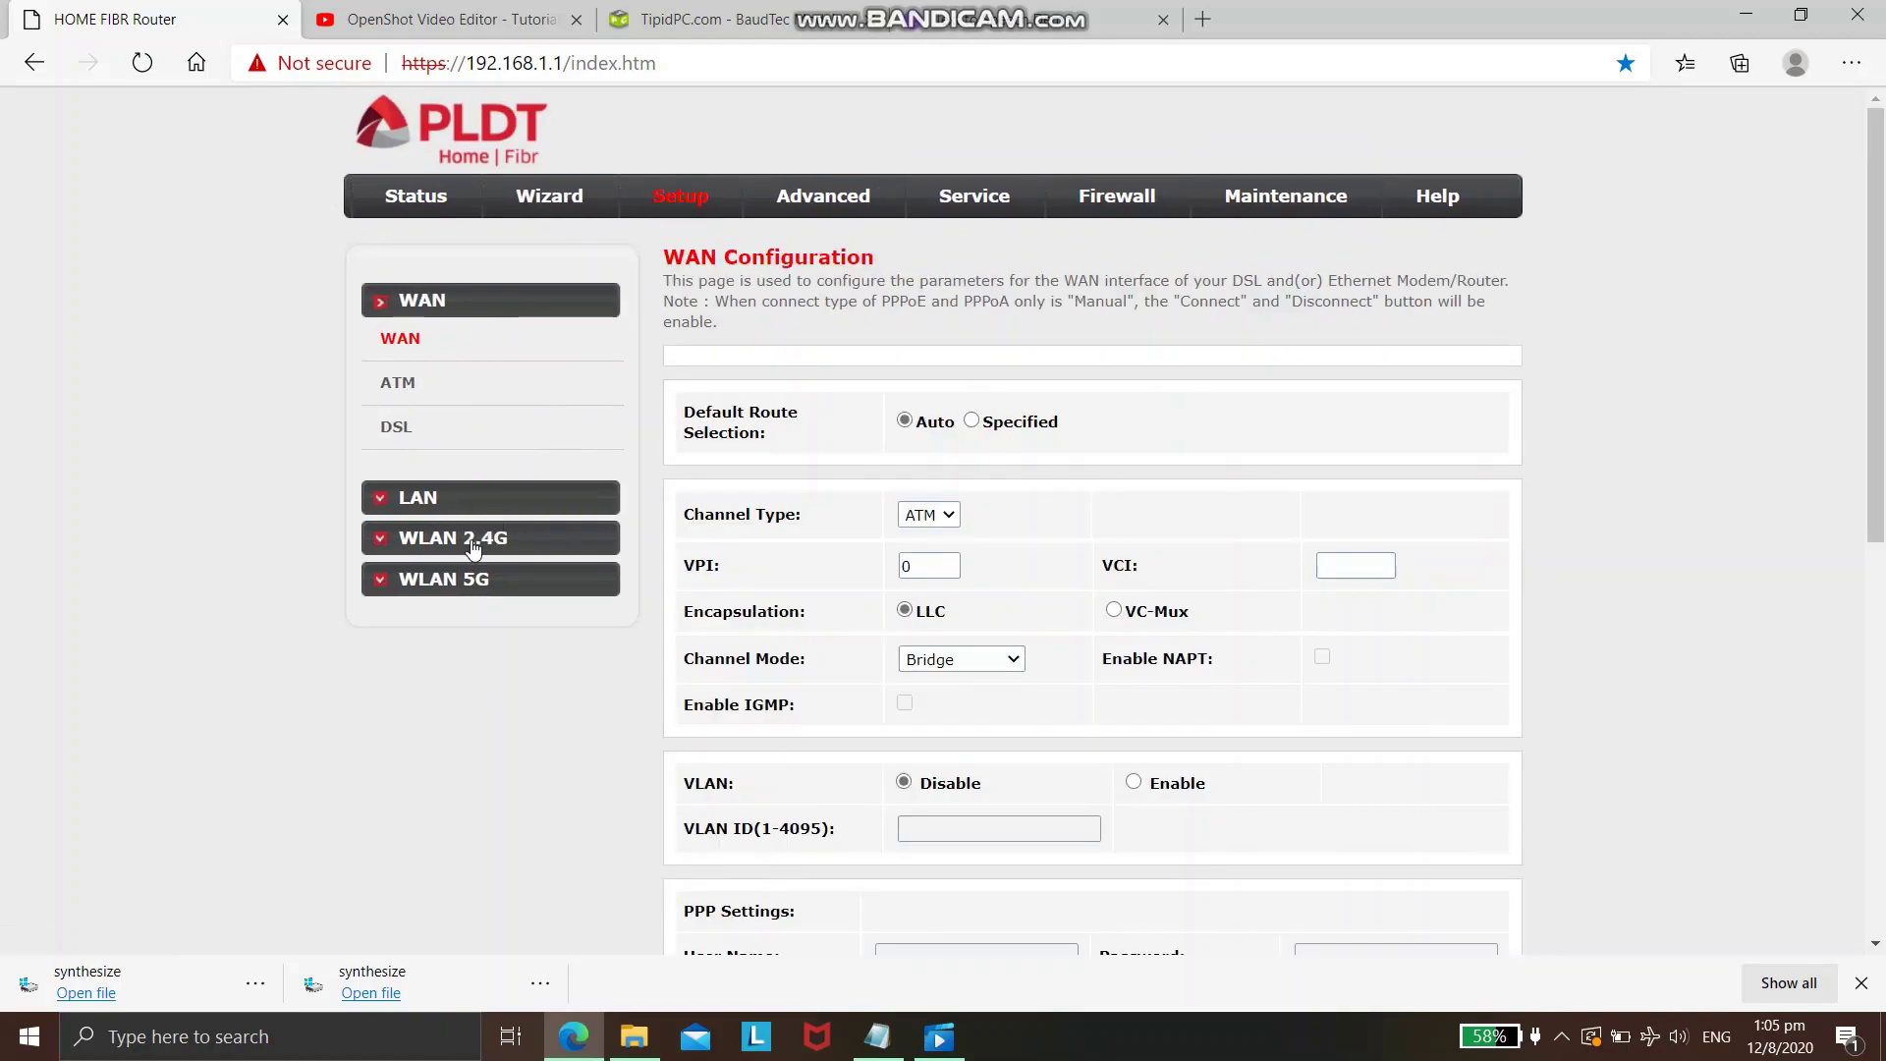
left_click(468, 540)
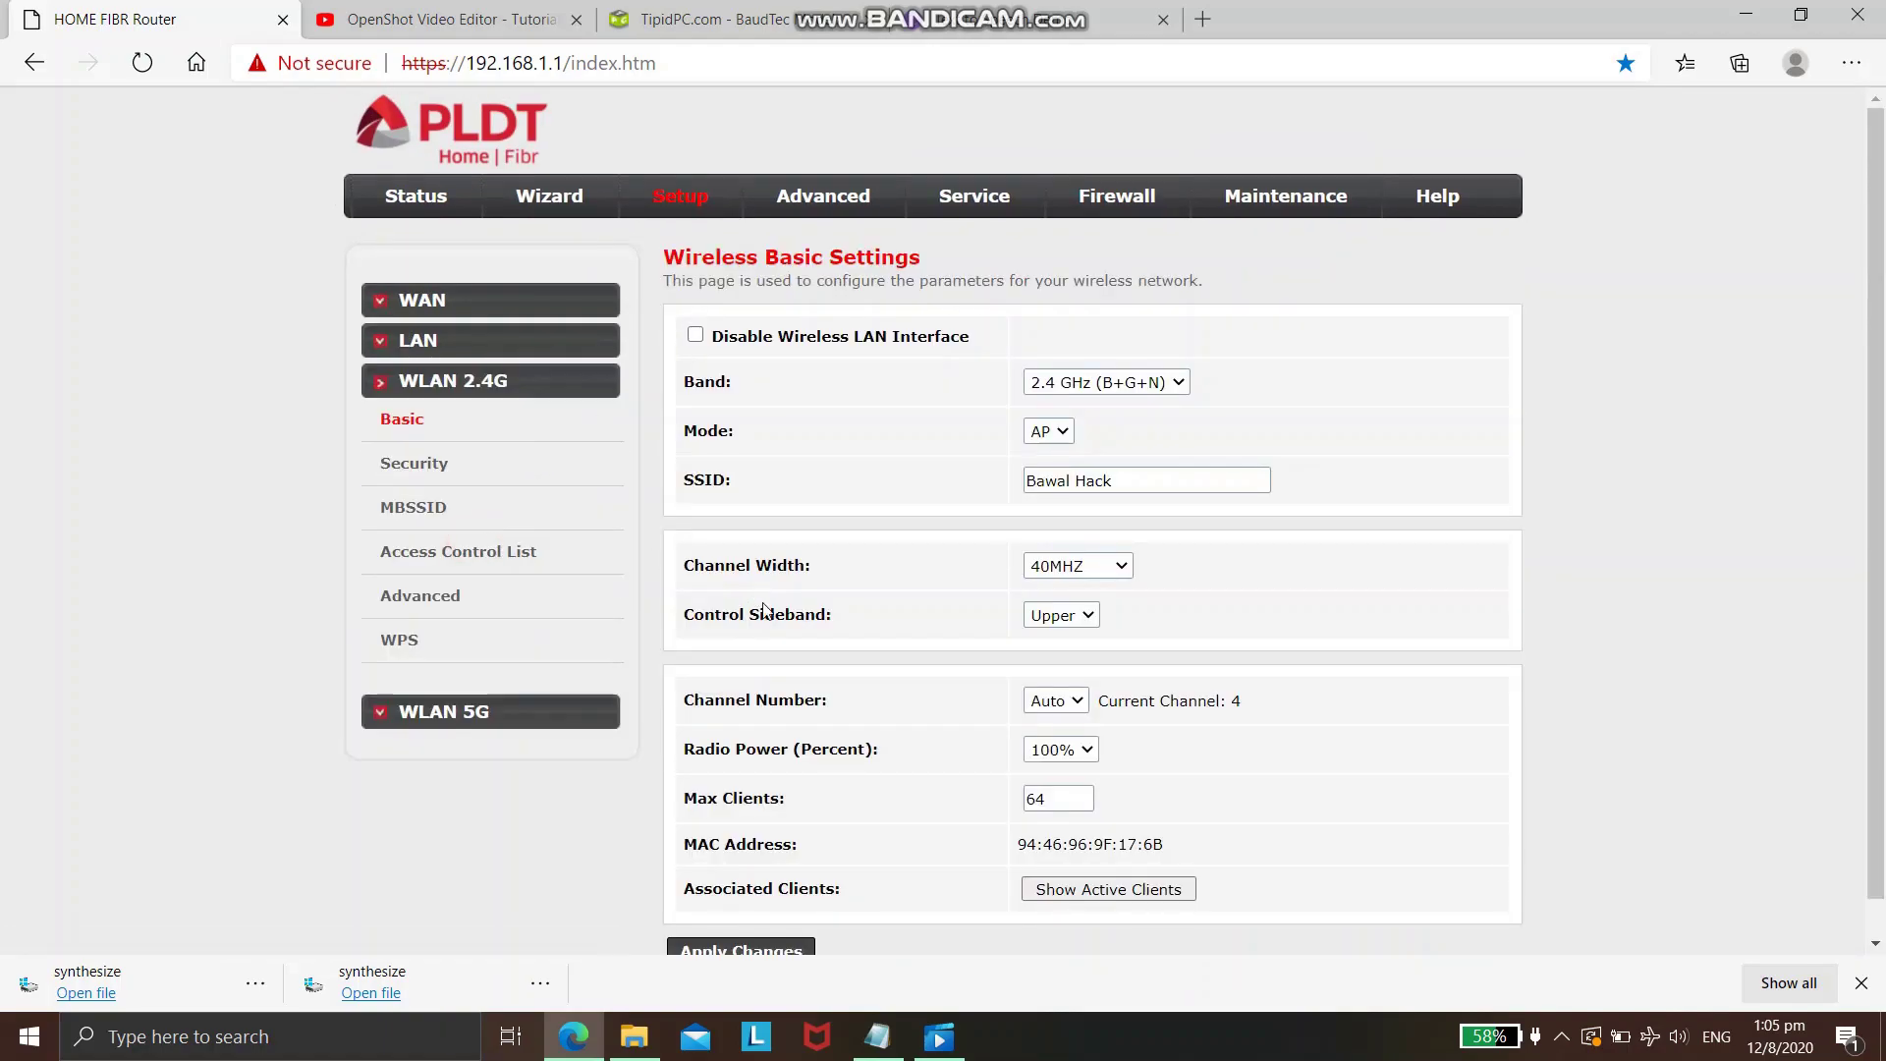
scroll(762, 606, "down", 1)
left_click(1073, 847)
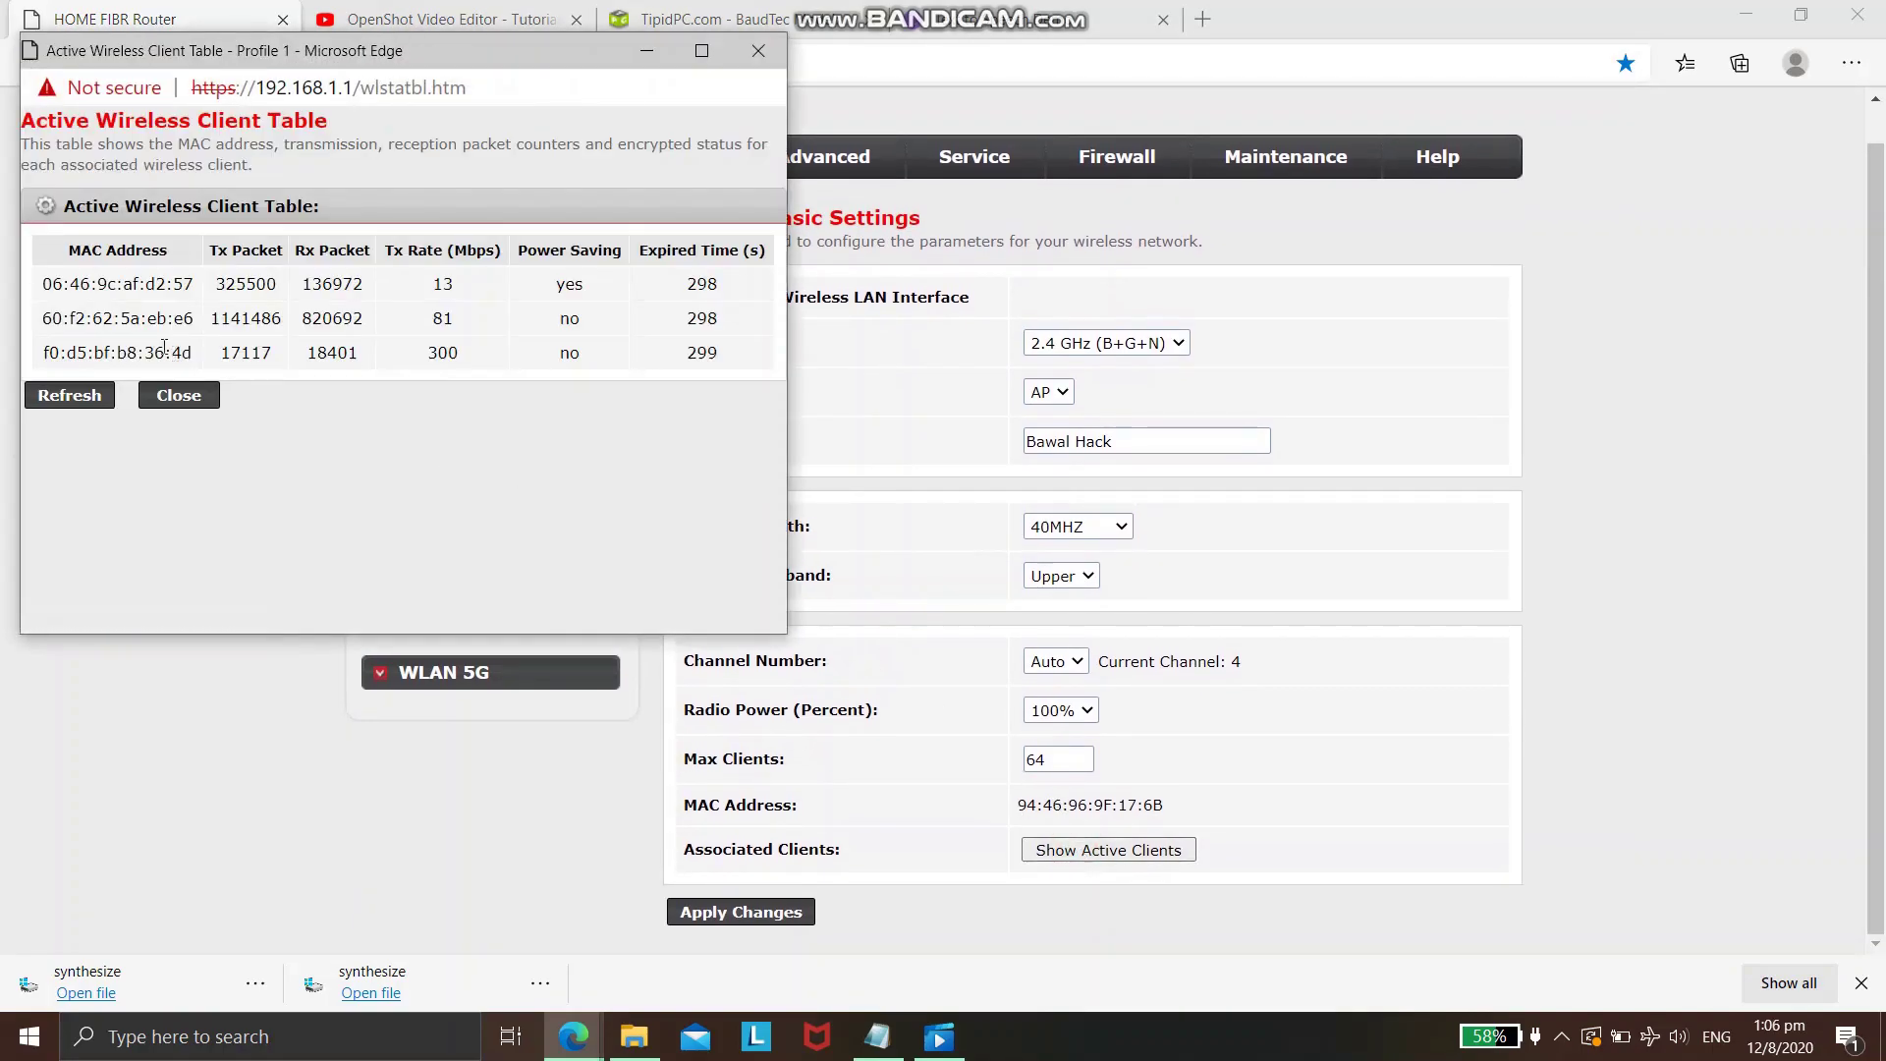
left_click_drag(455, 47, 1017, 251)
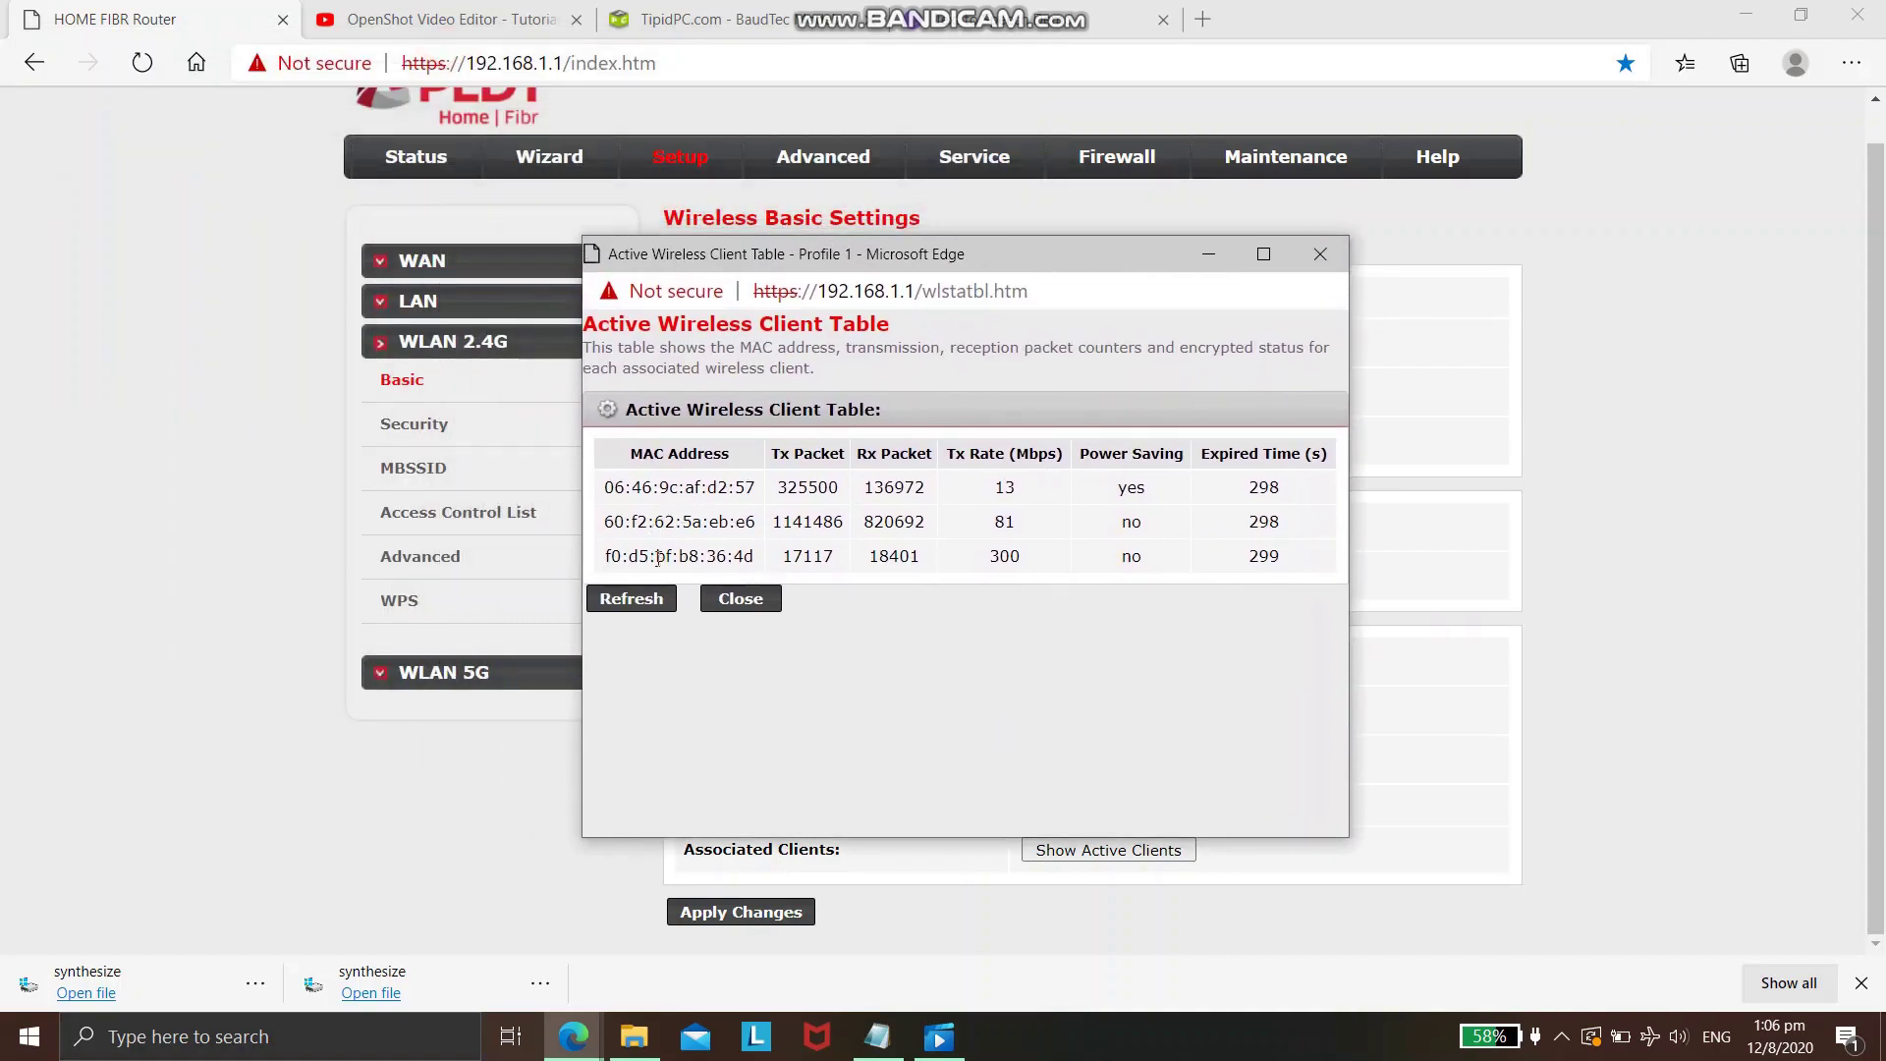
left_click(741, 601)
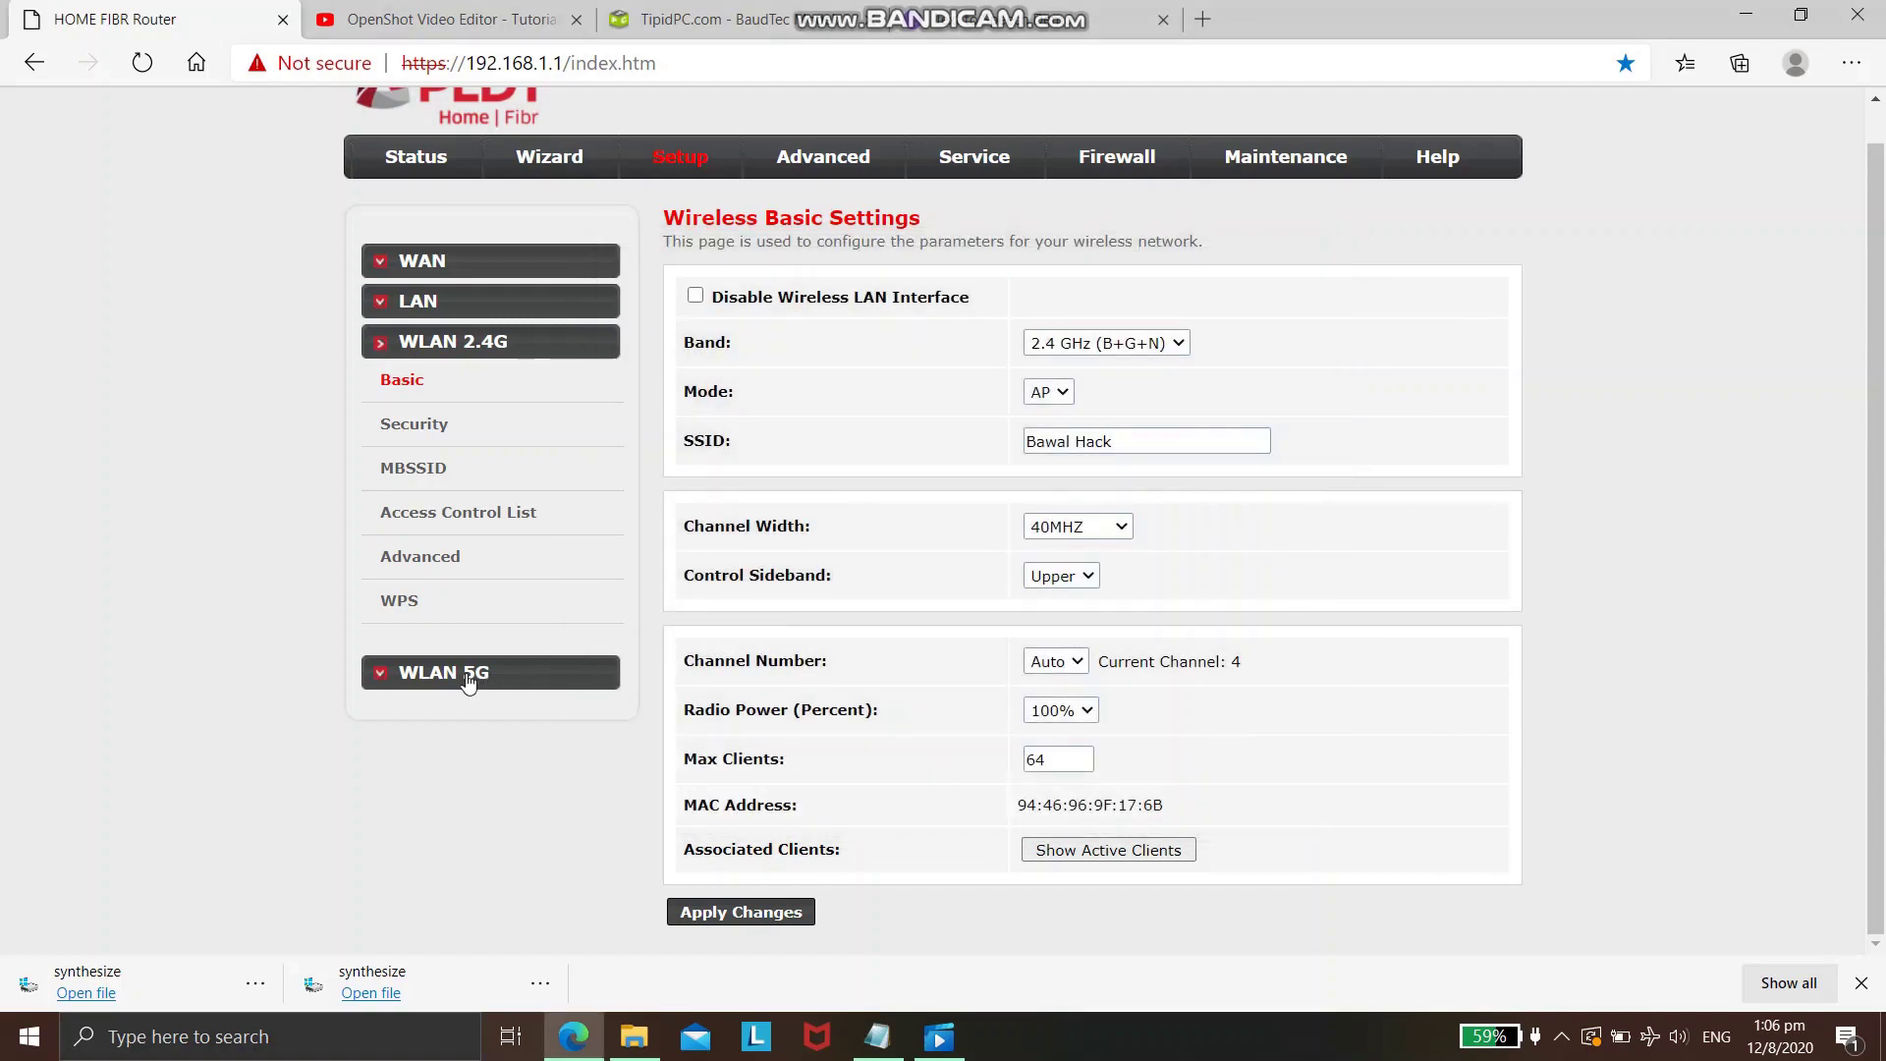
View the active wireless client table for the 5G network, finding no clients, and close it
left_click(461, 678)
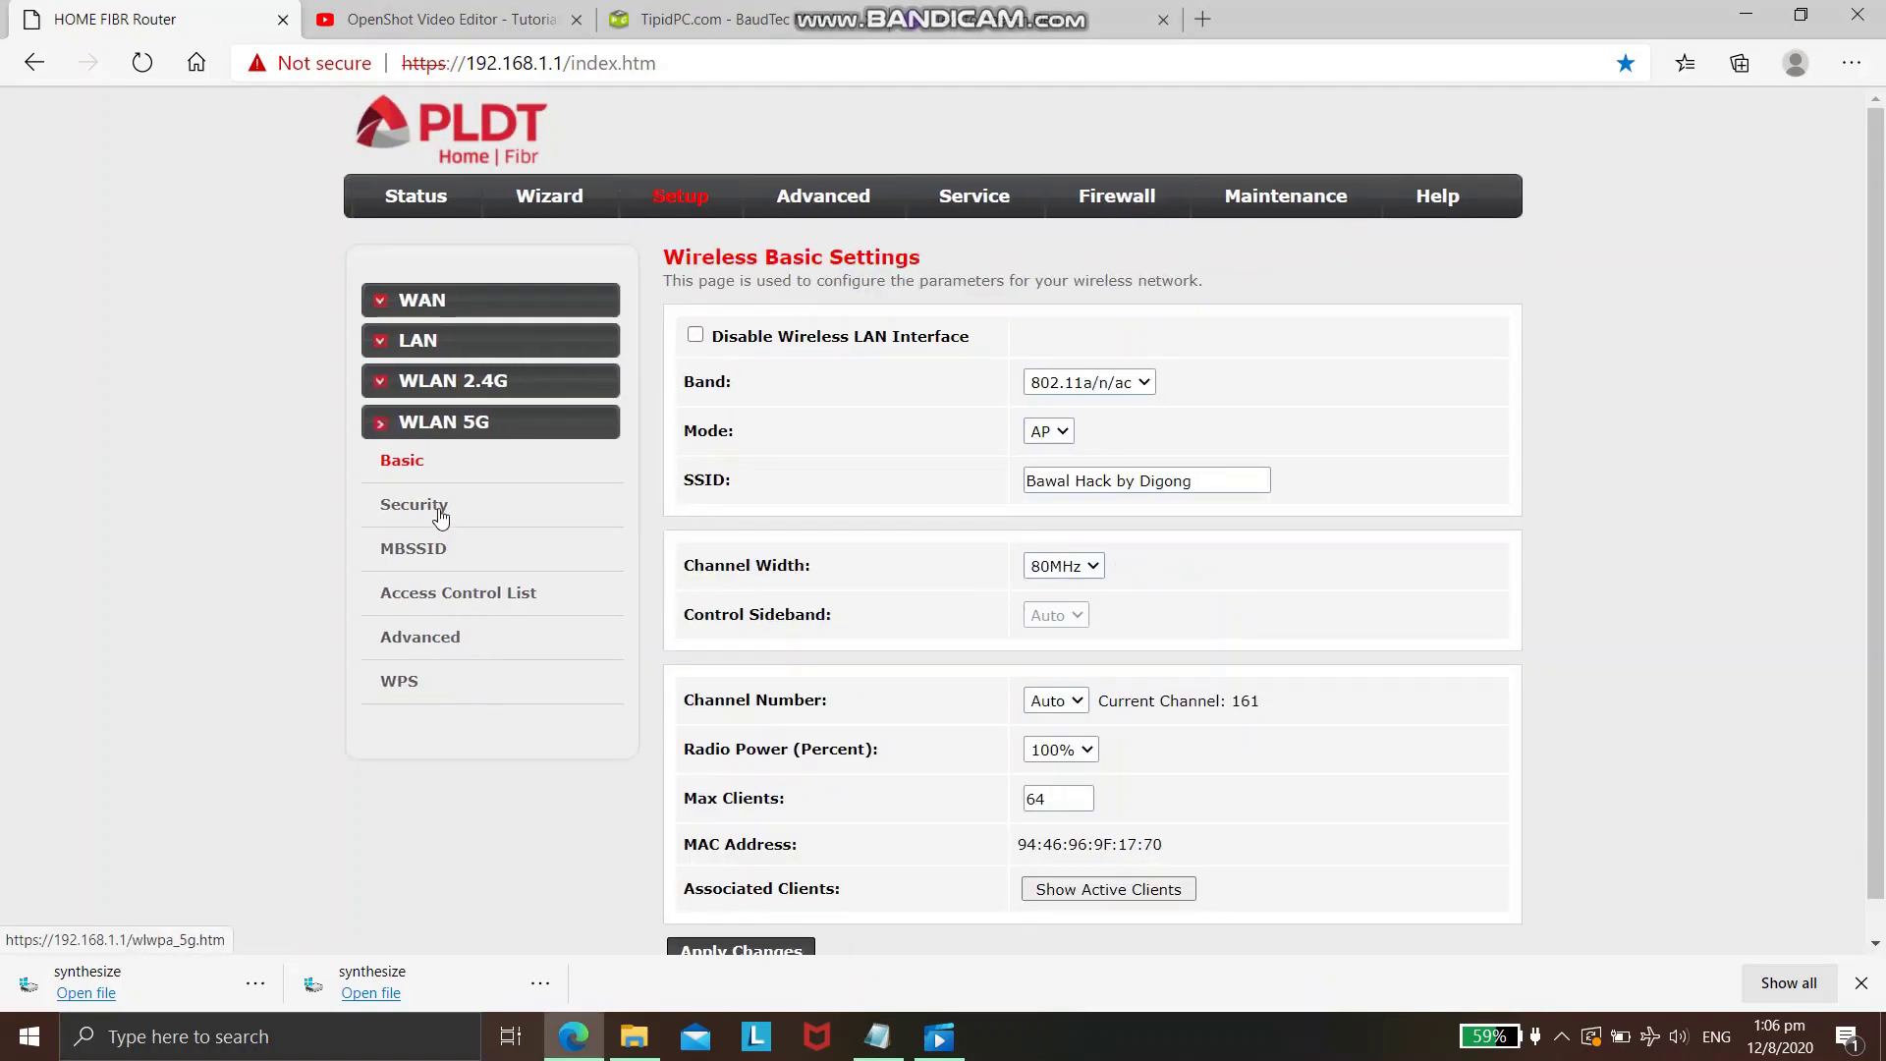
left_click(1137, 892)
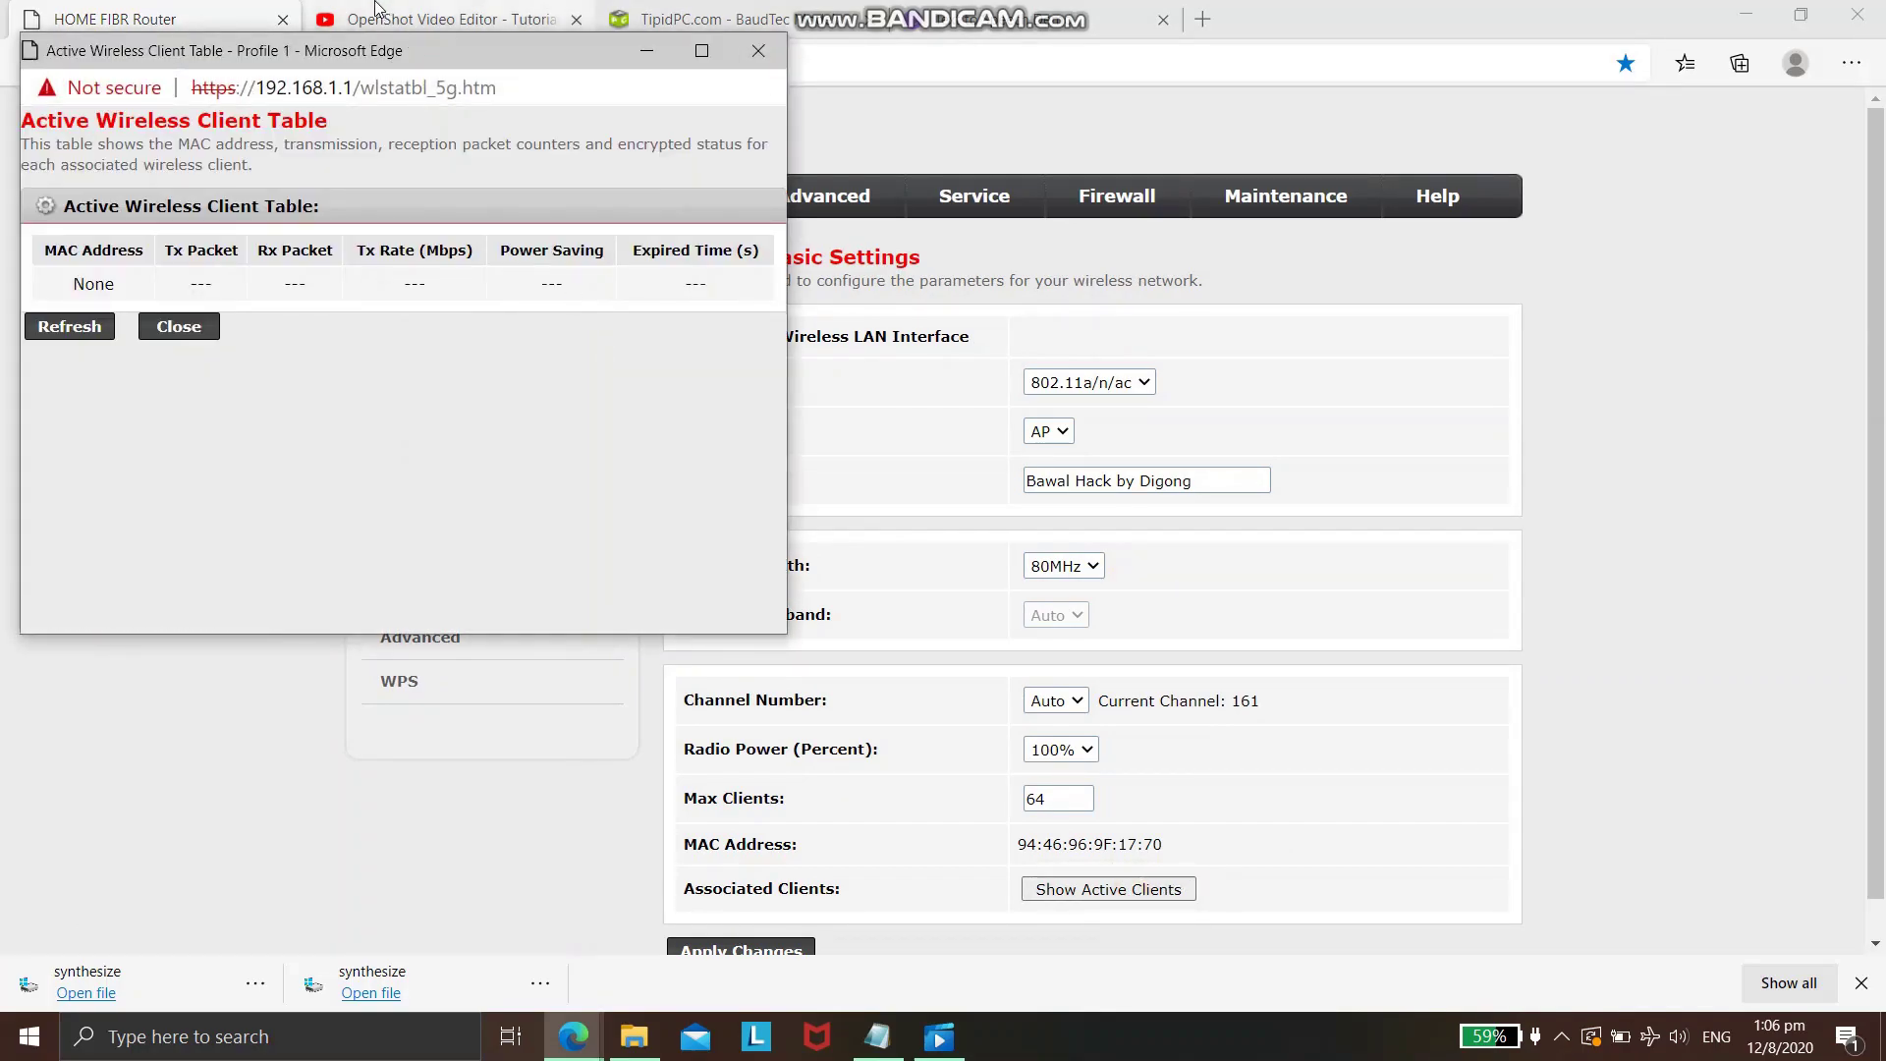
left_click_drag(430, 51, 1057, 287)
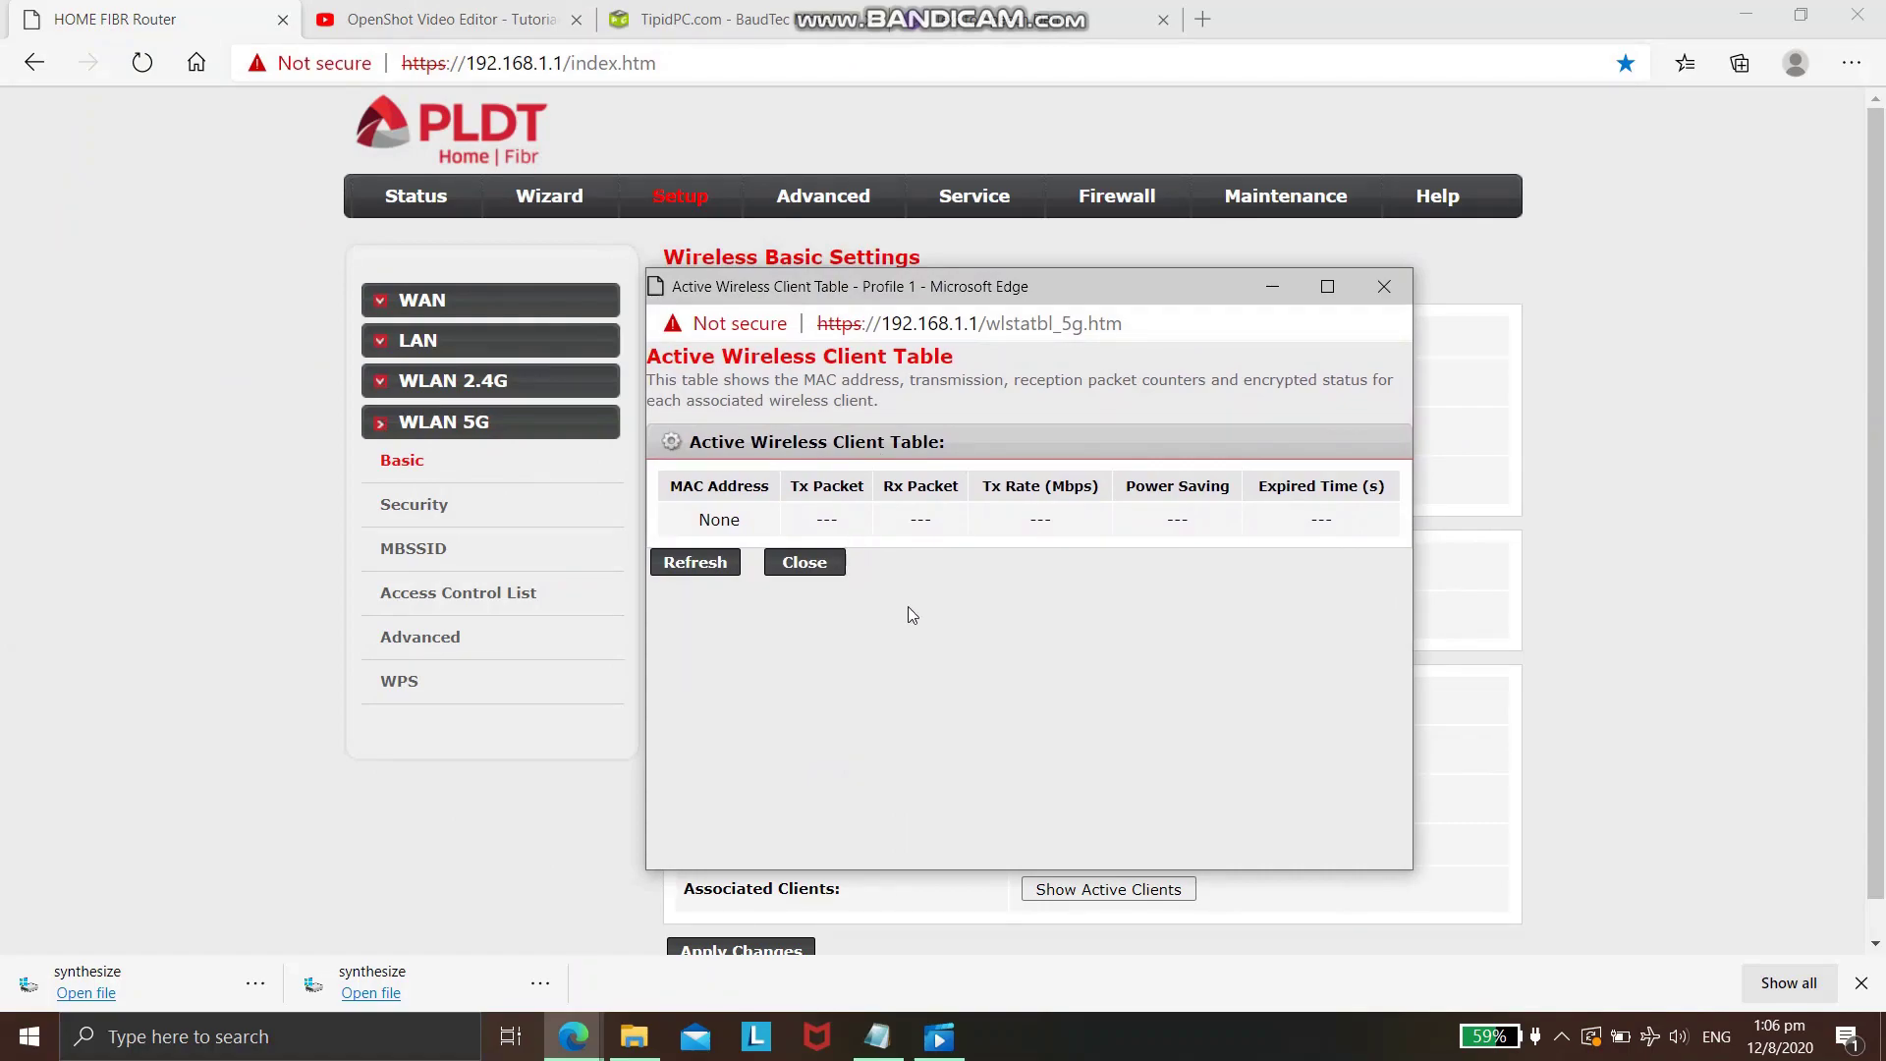
left_click(804, 564)
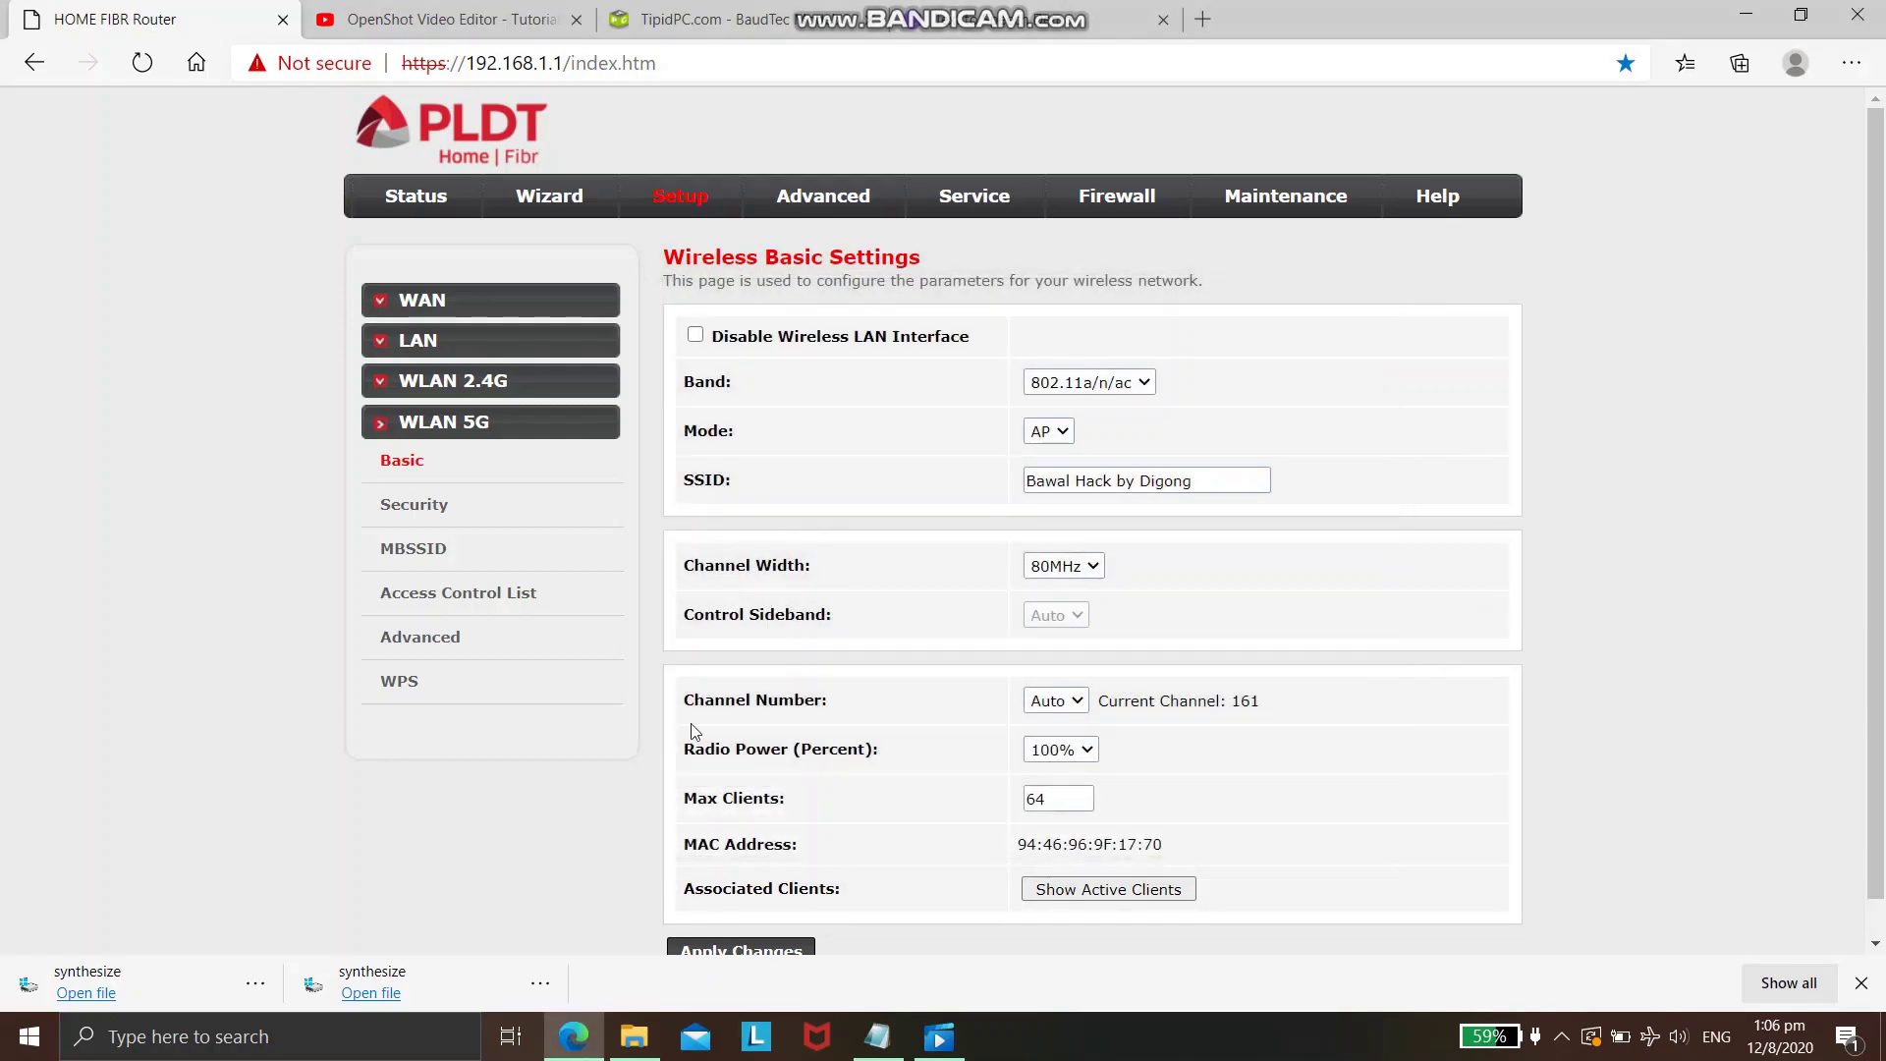
left_click(432, 644)
left_click(455, 601)
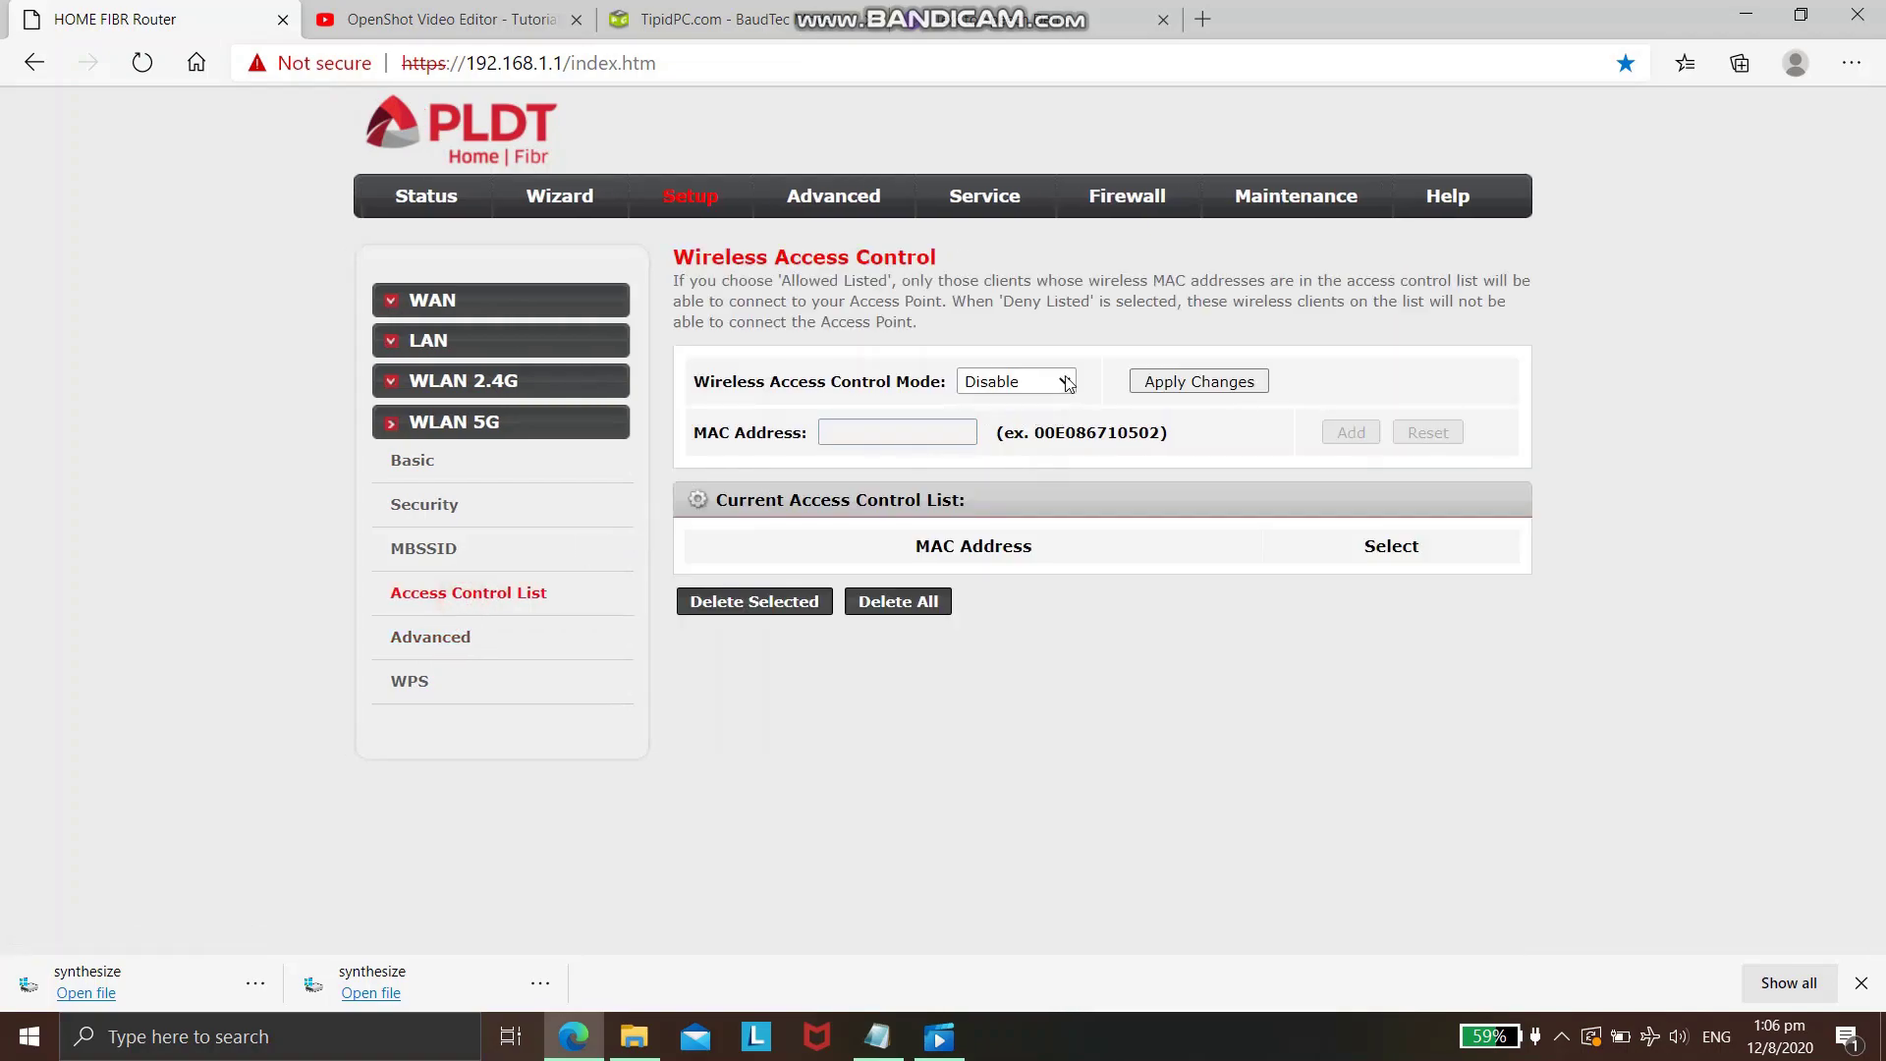
left_click(1064, 383)
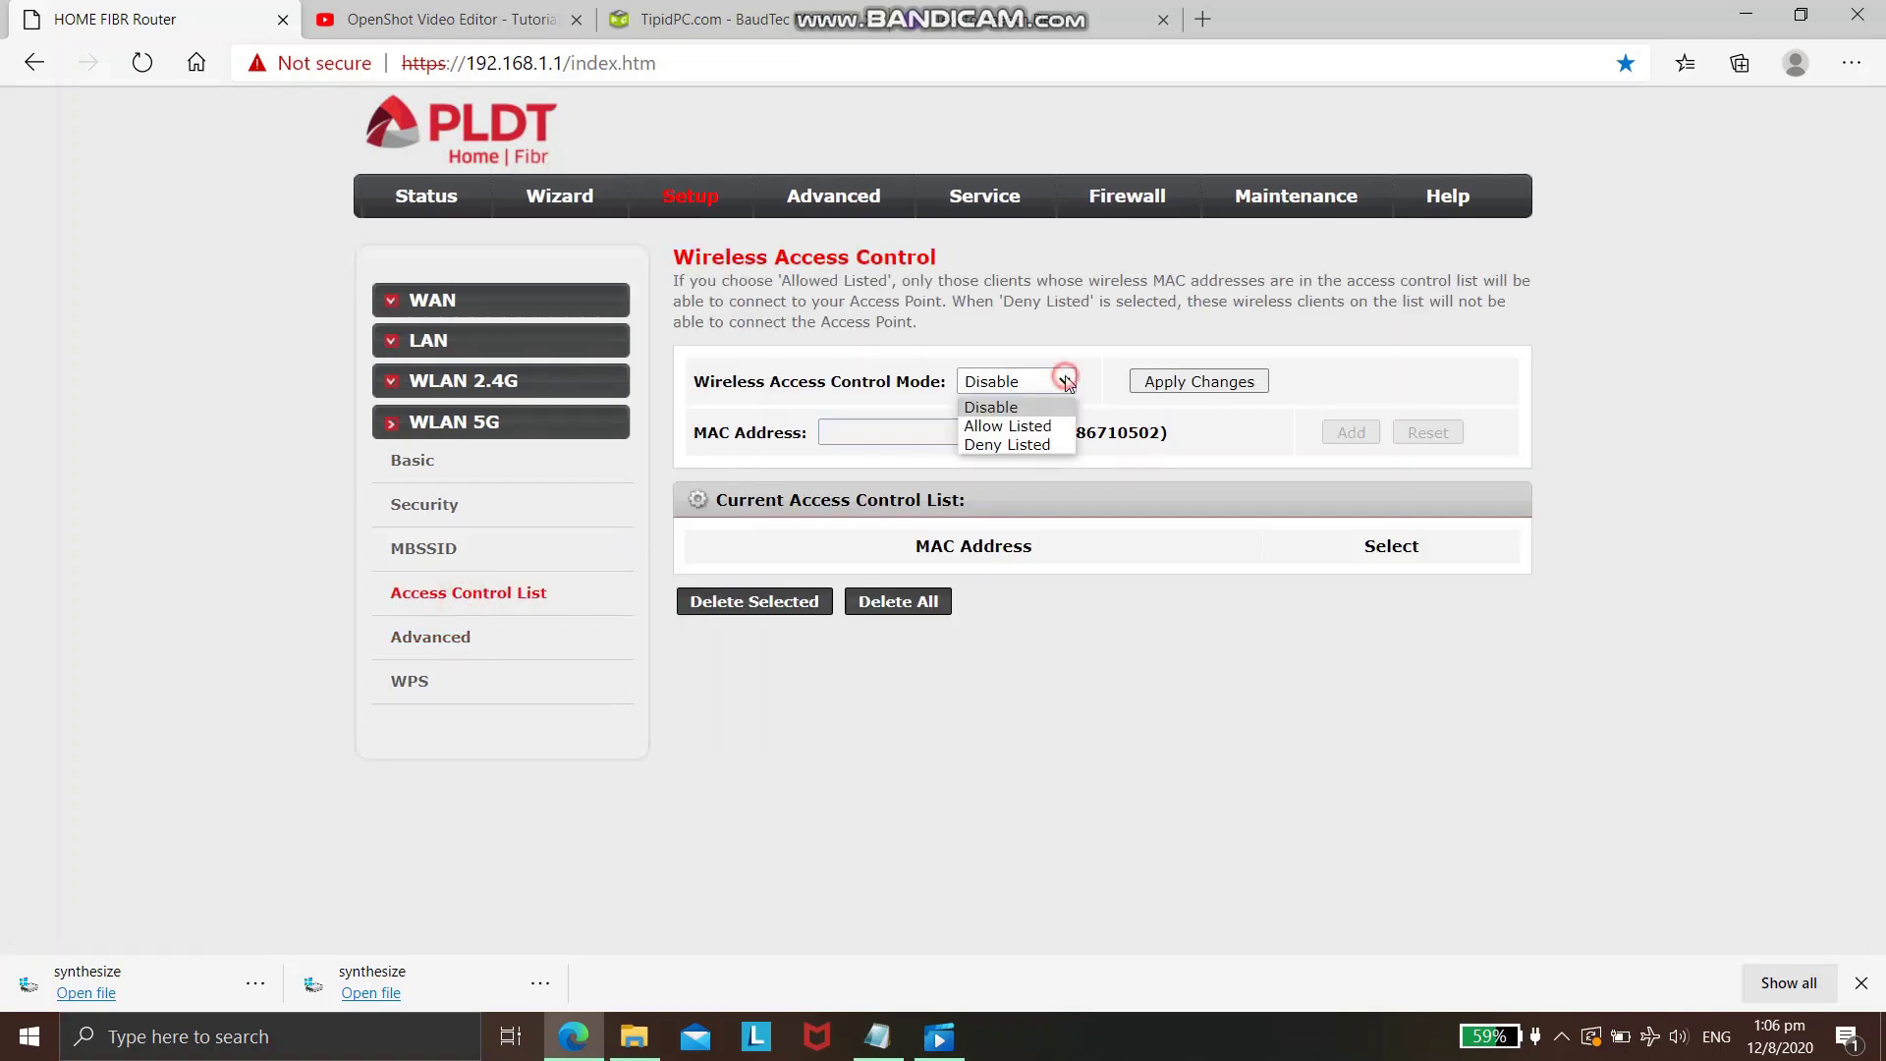
left_click(1024, 428)
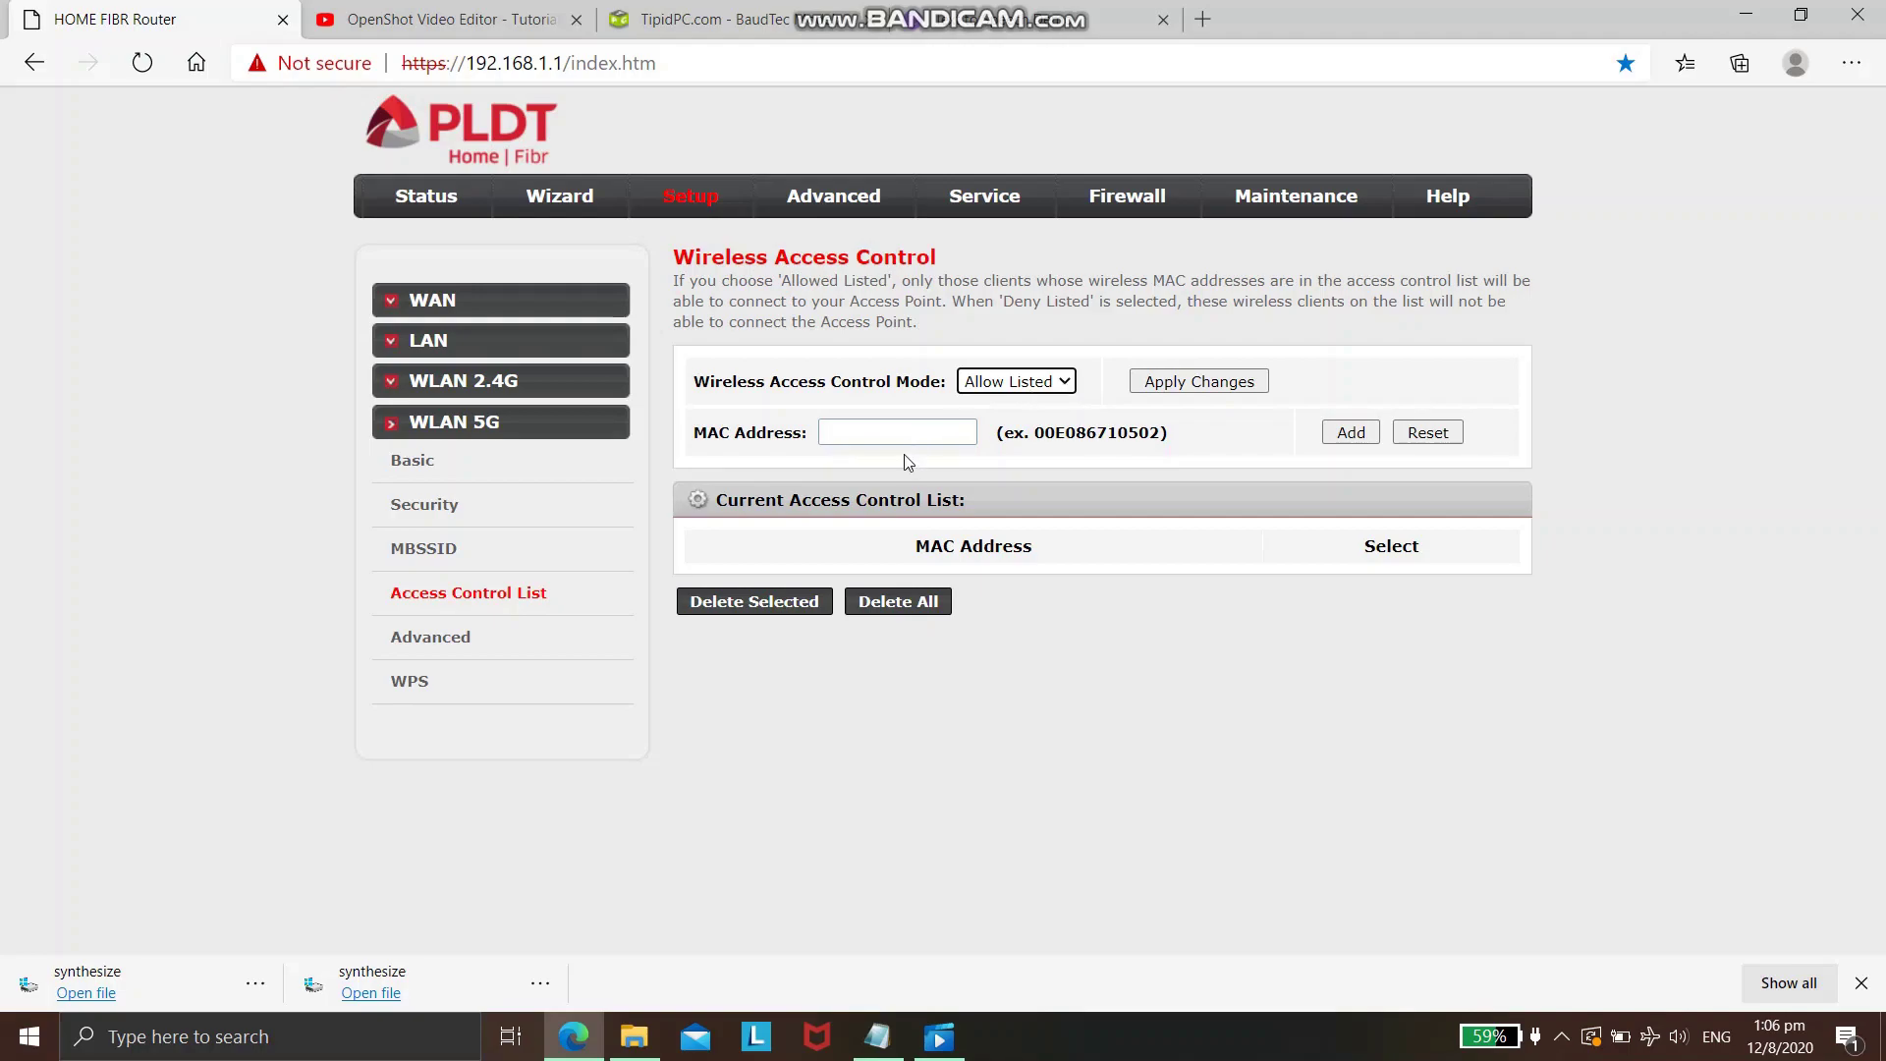
left_click(1064, 383)
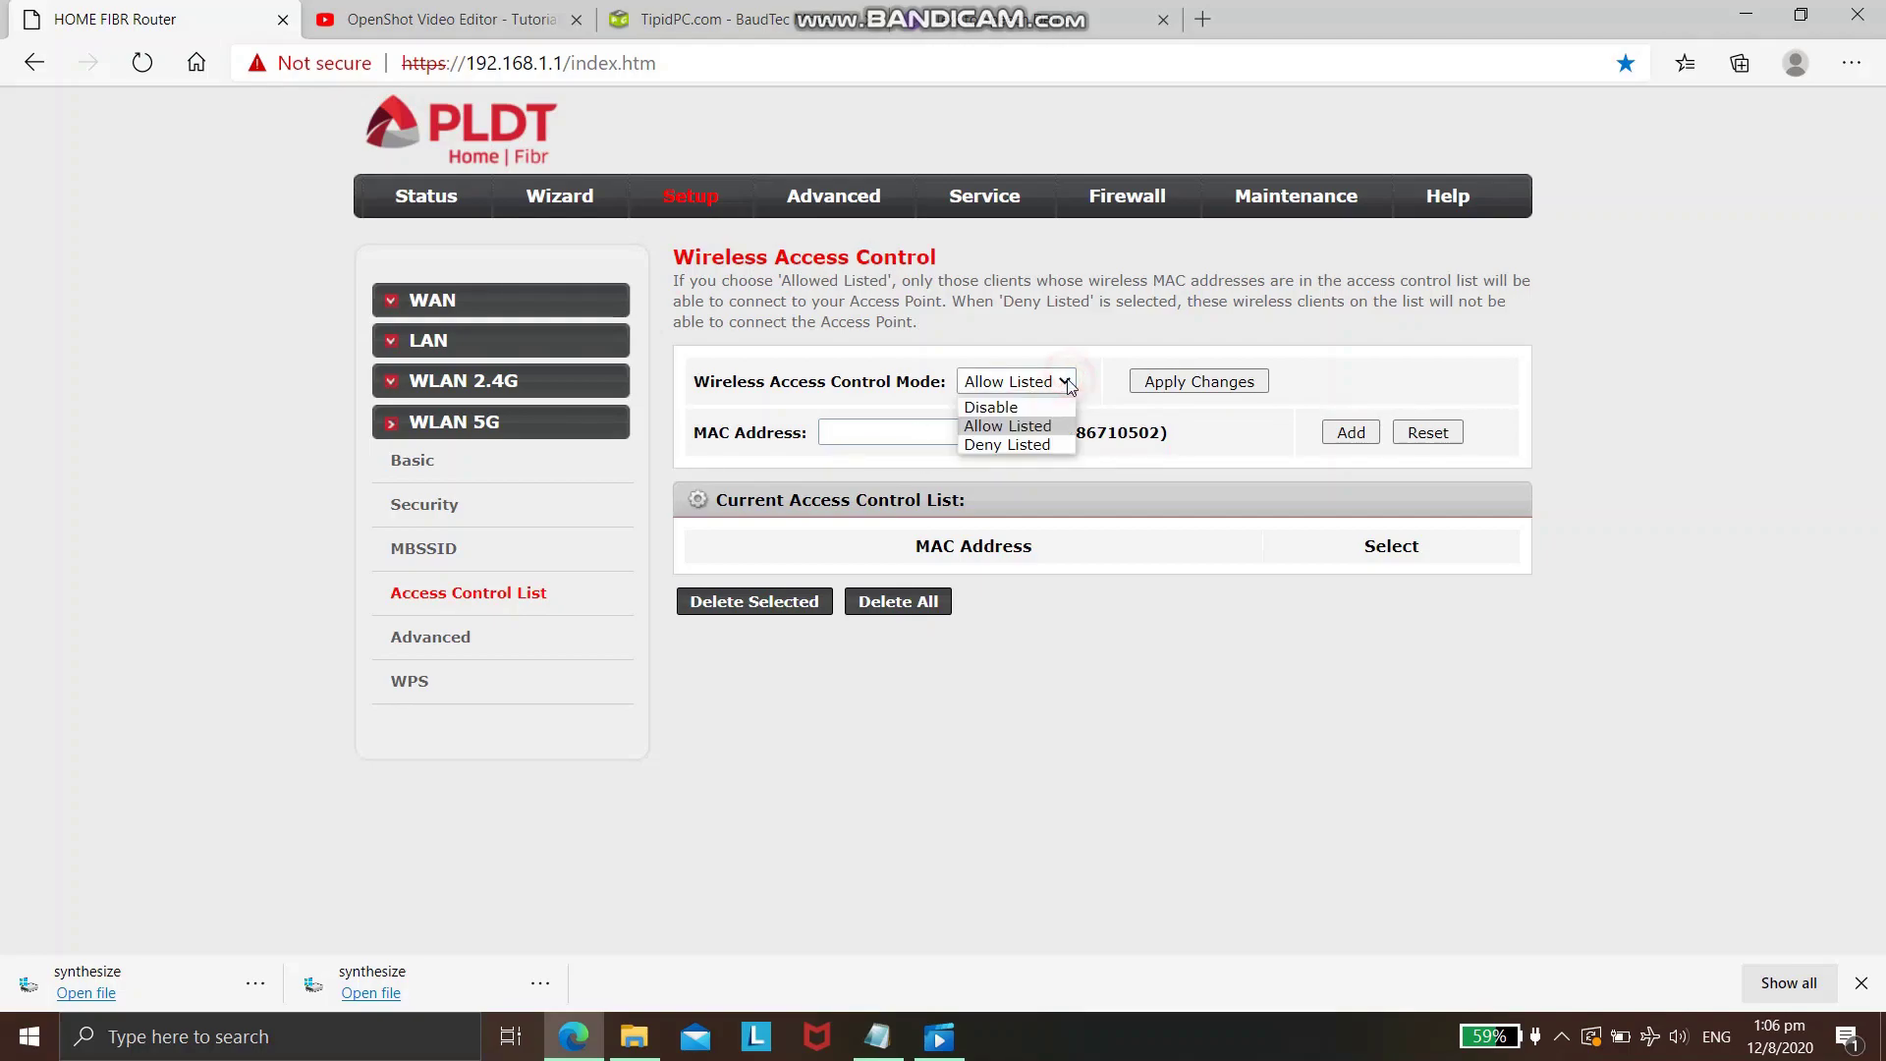
left_click(1017, 446)
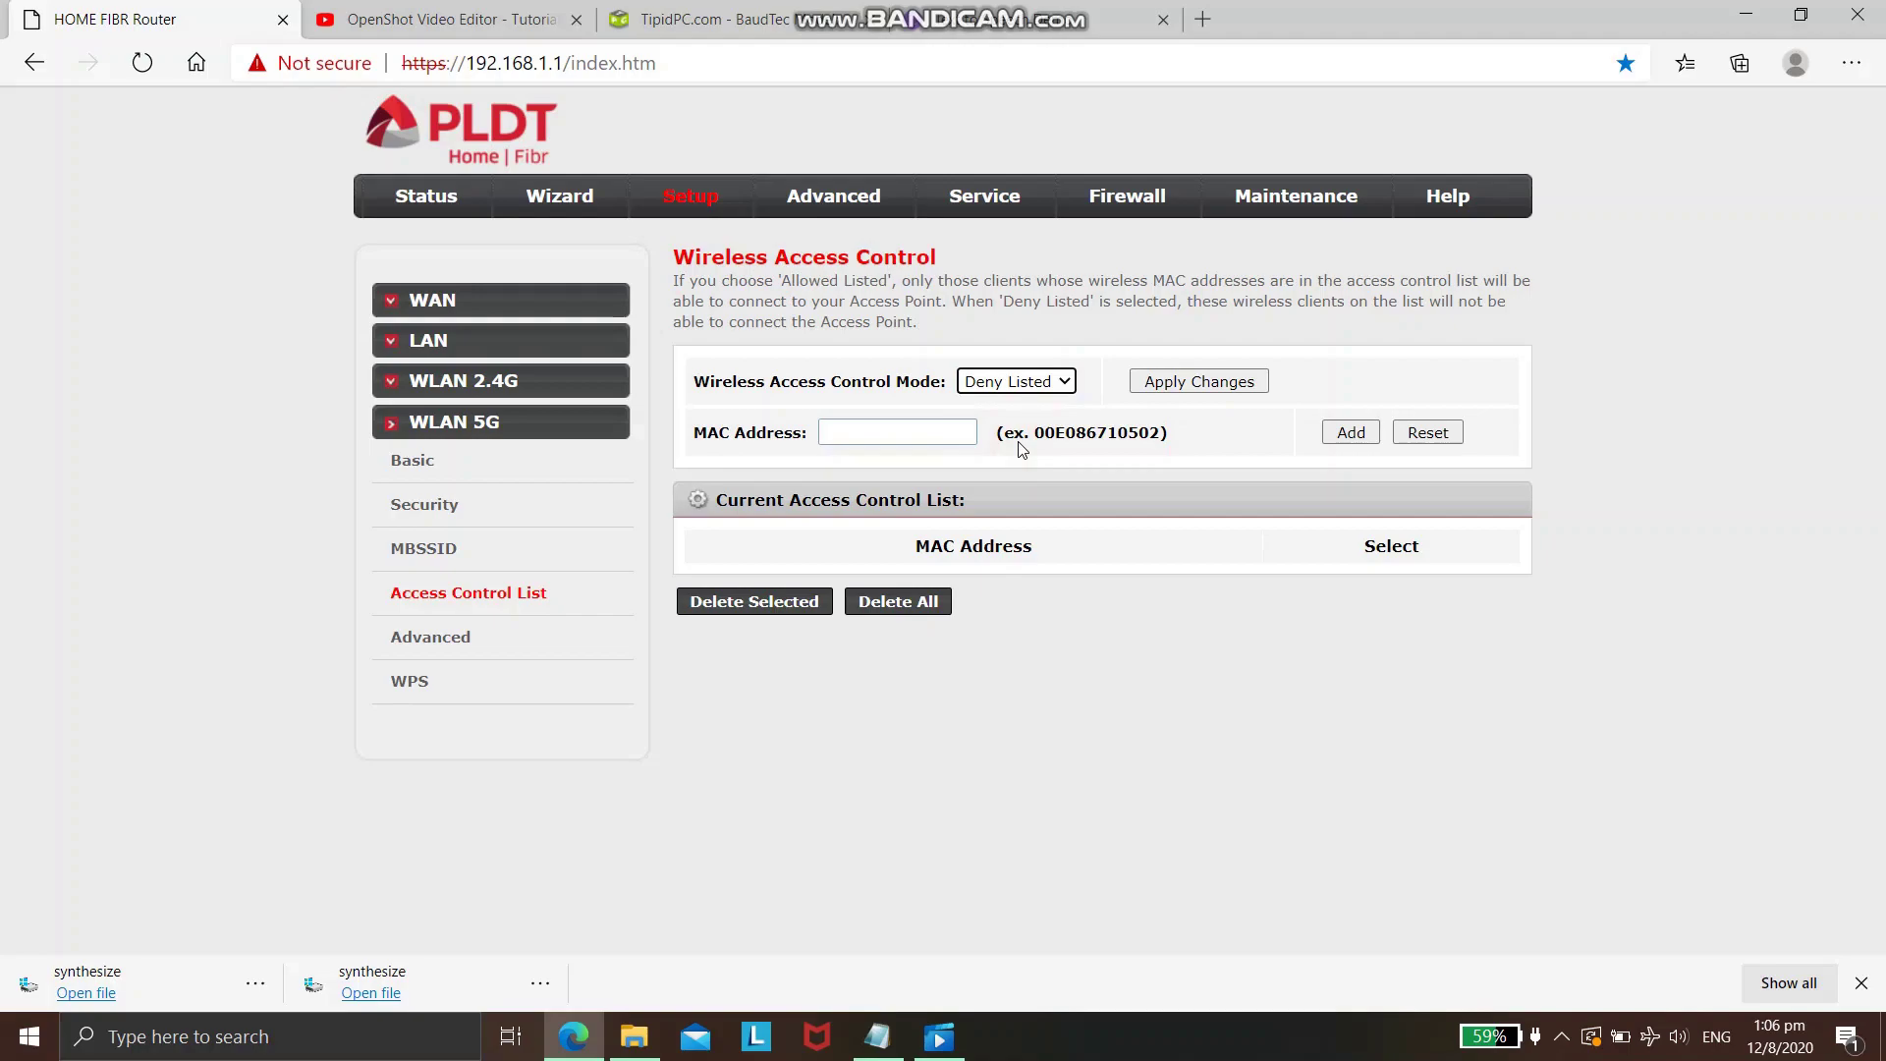
left_click(1069, 385)
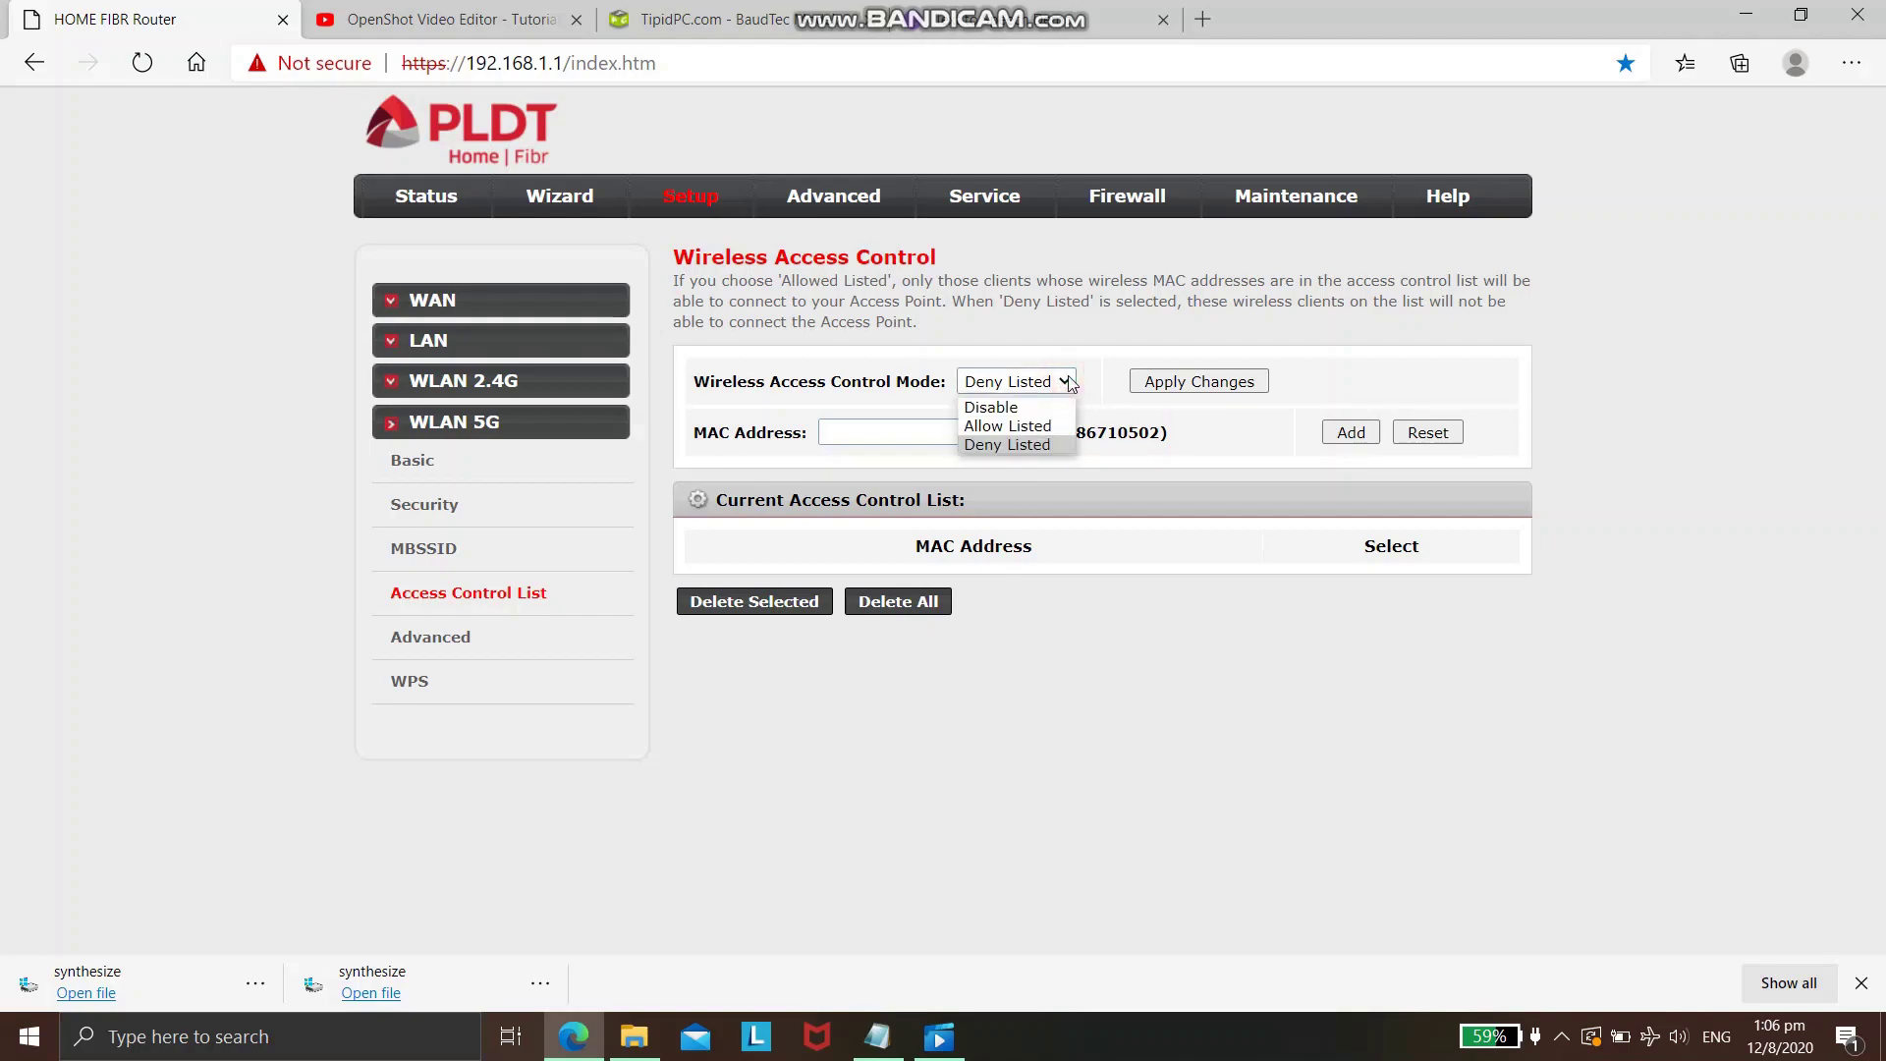
left_click(1033, 405)
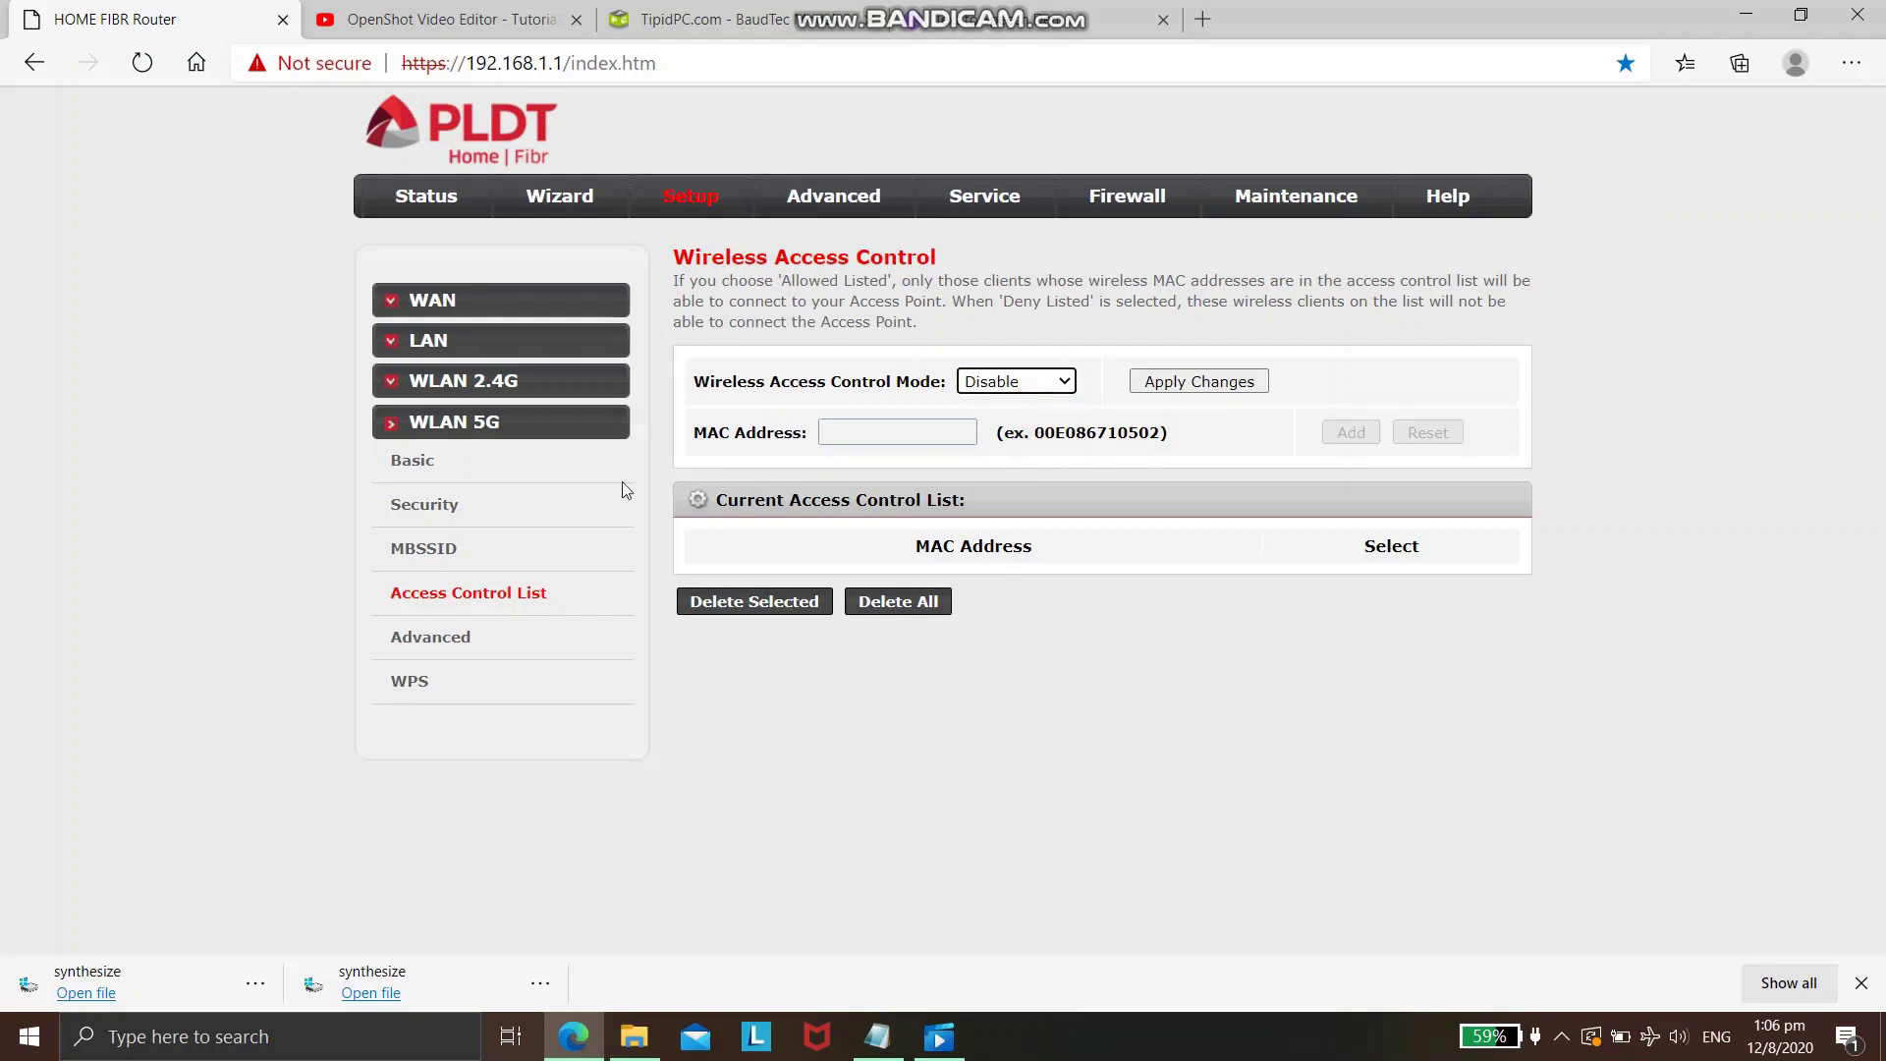
left_click(509, 482)
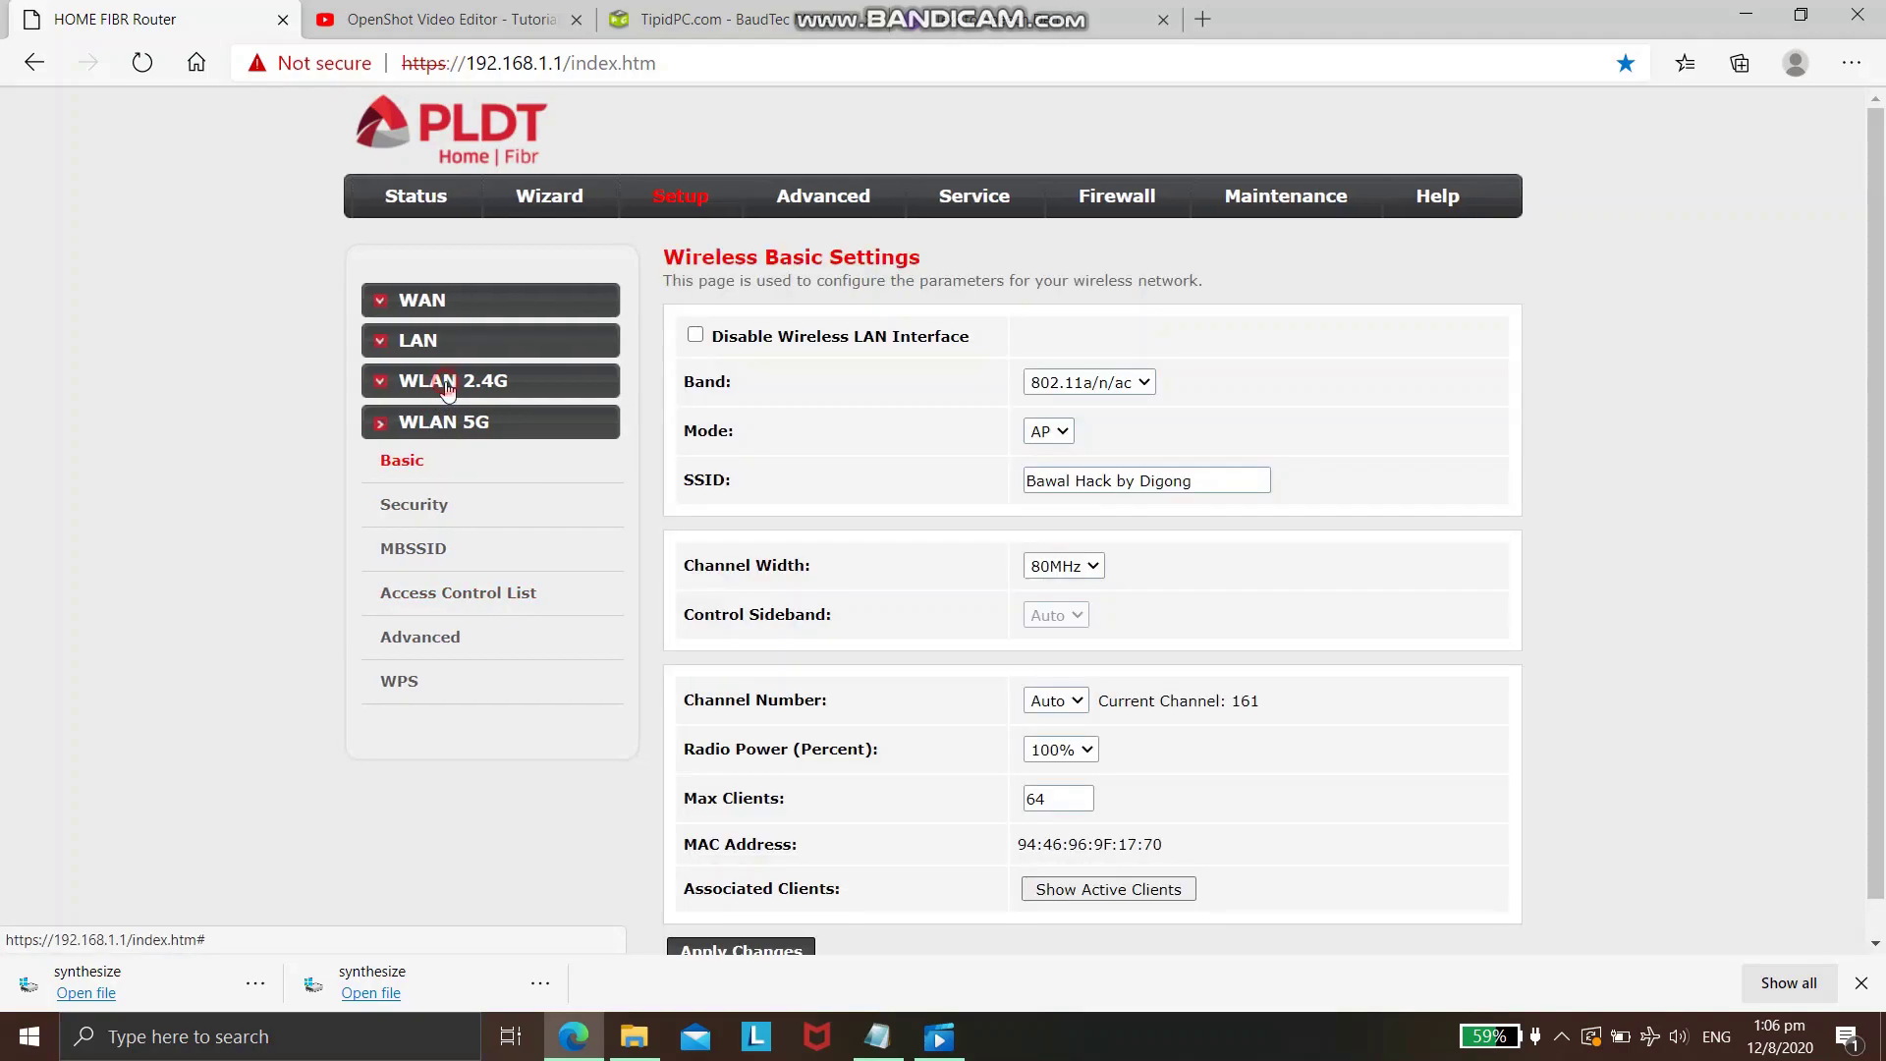
From WLAN 2.4G basic settings, check Channel Width options and show the active client table
left_click(447, 384)
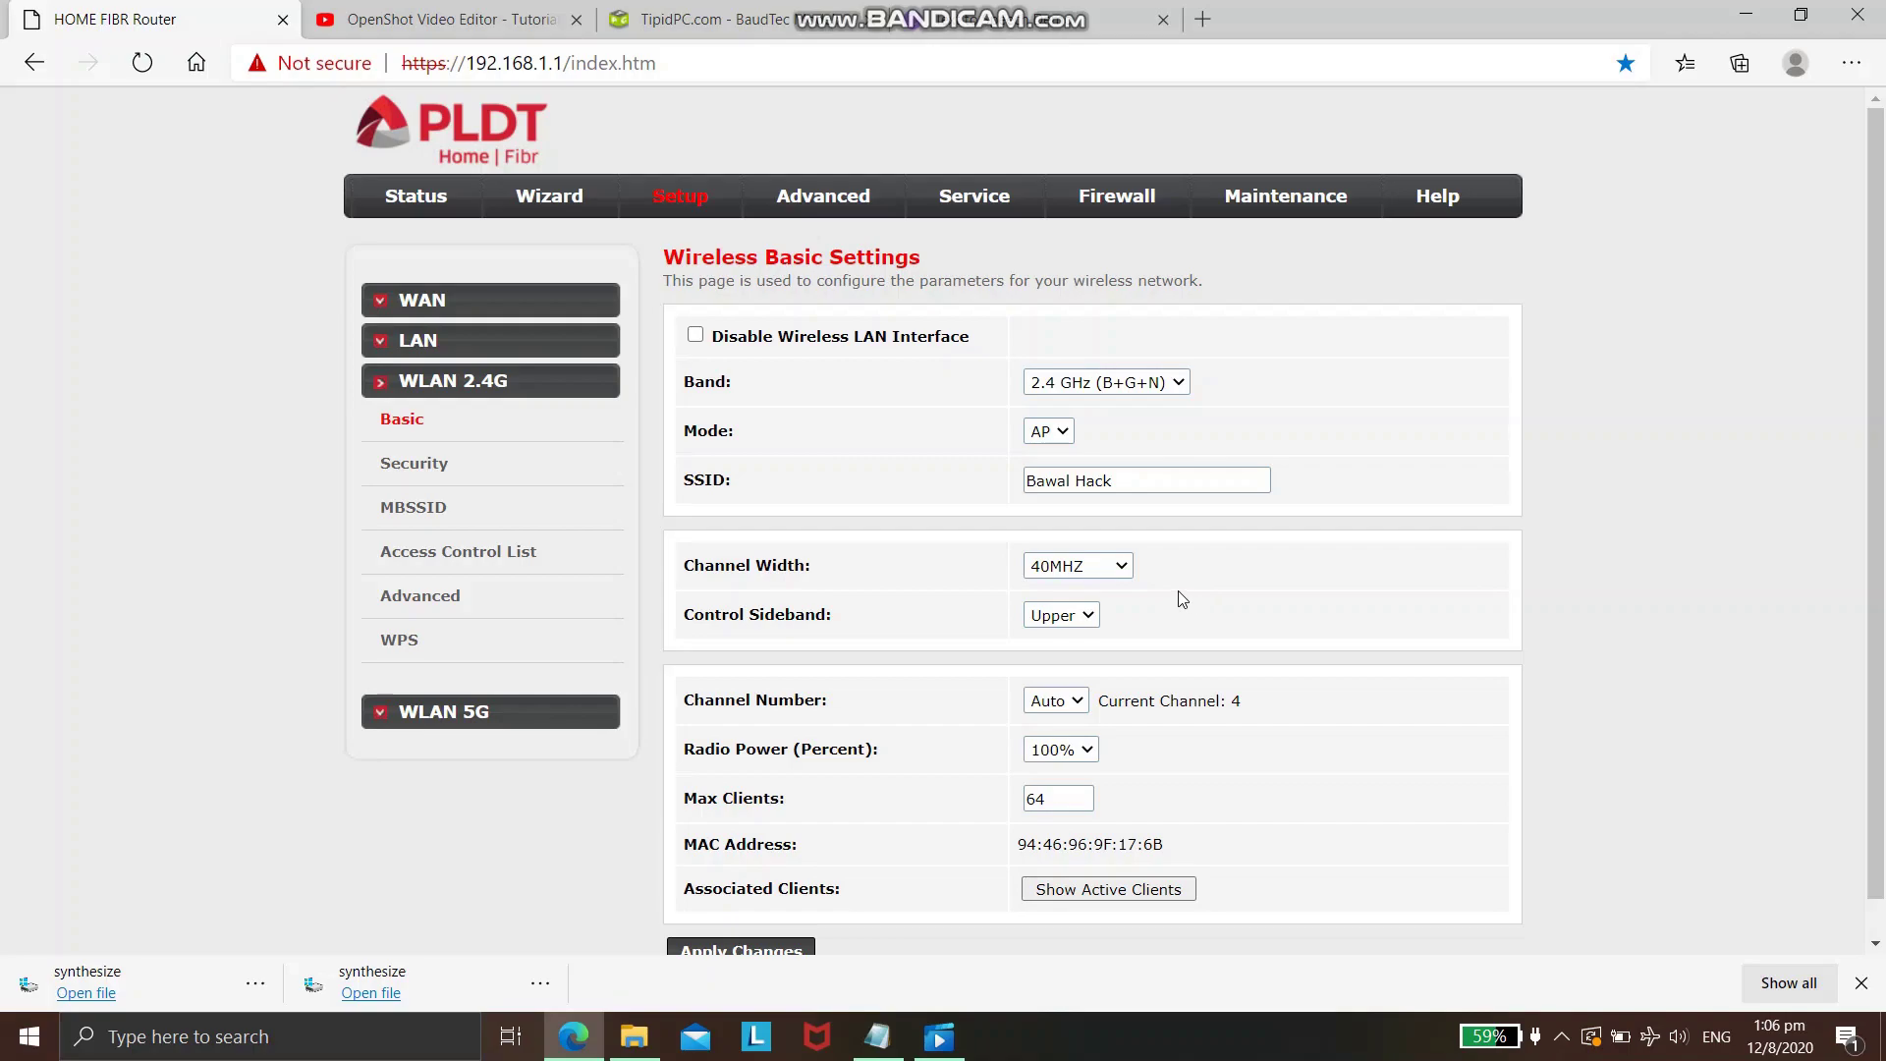
left_click(1117, 567)
scroll(1290, 652, "down", 1)
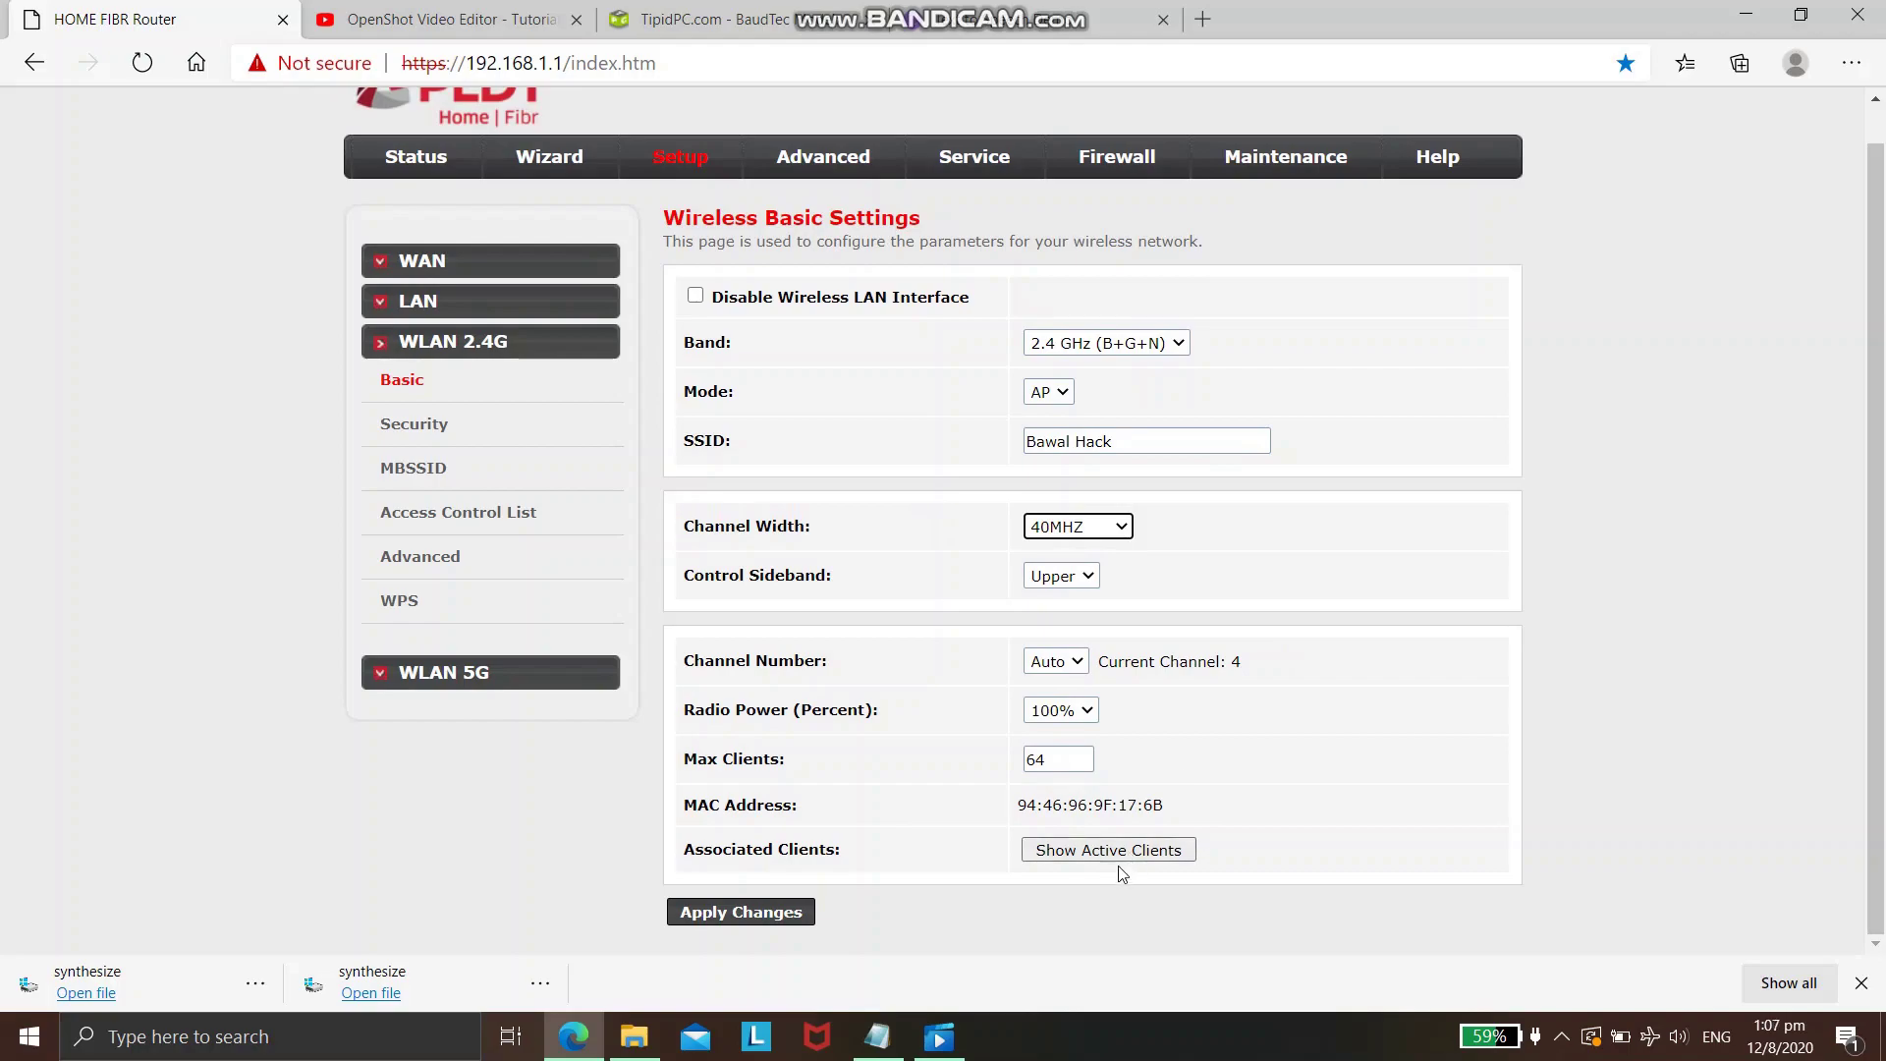
left_click(1132, 862)
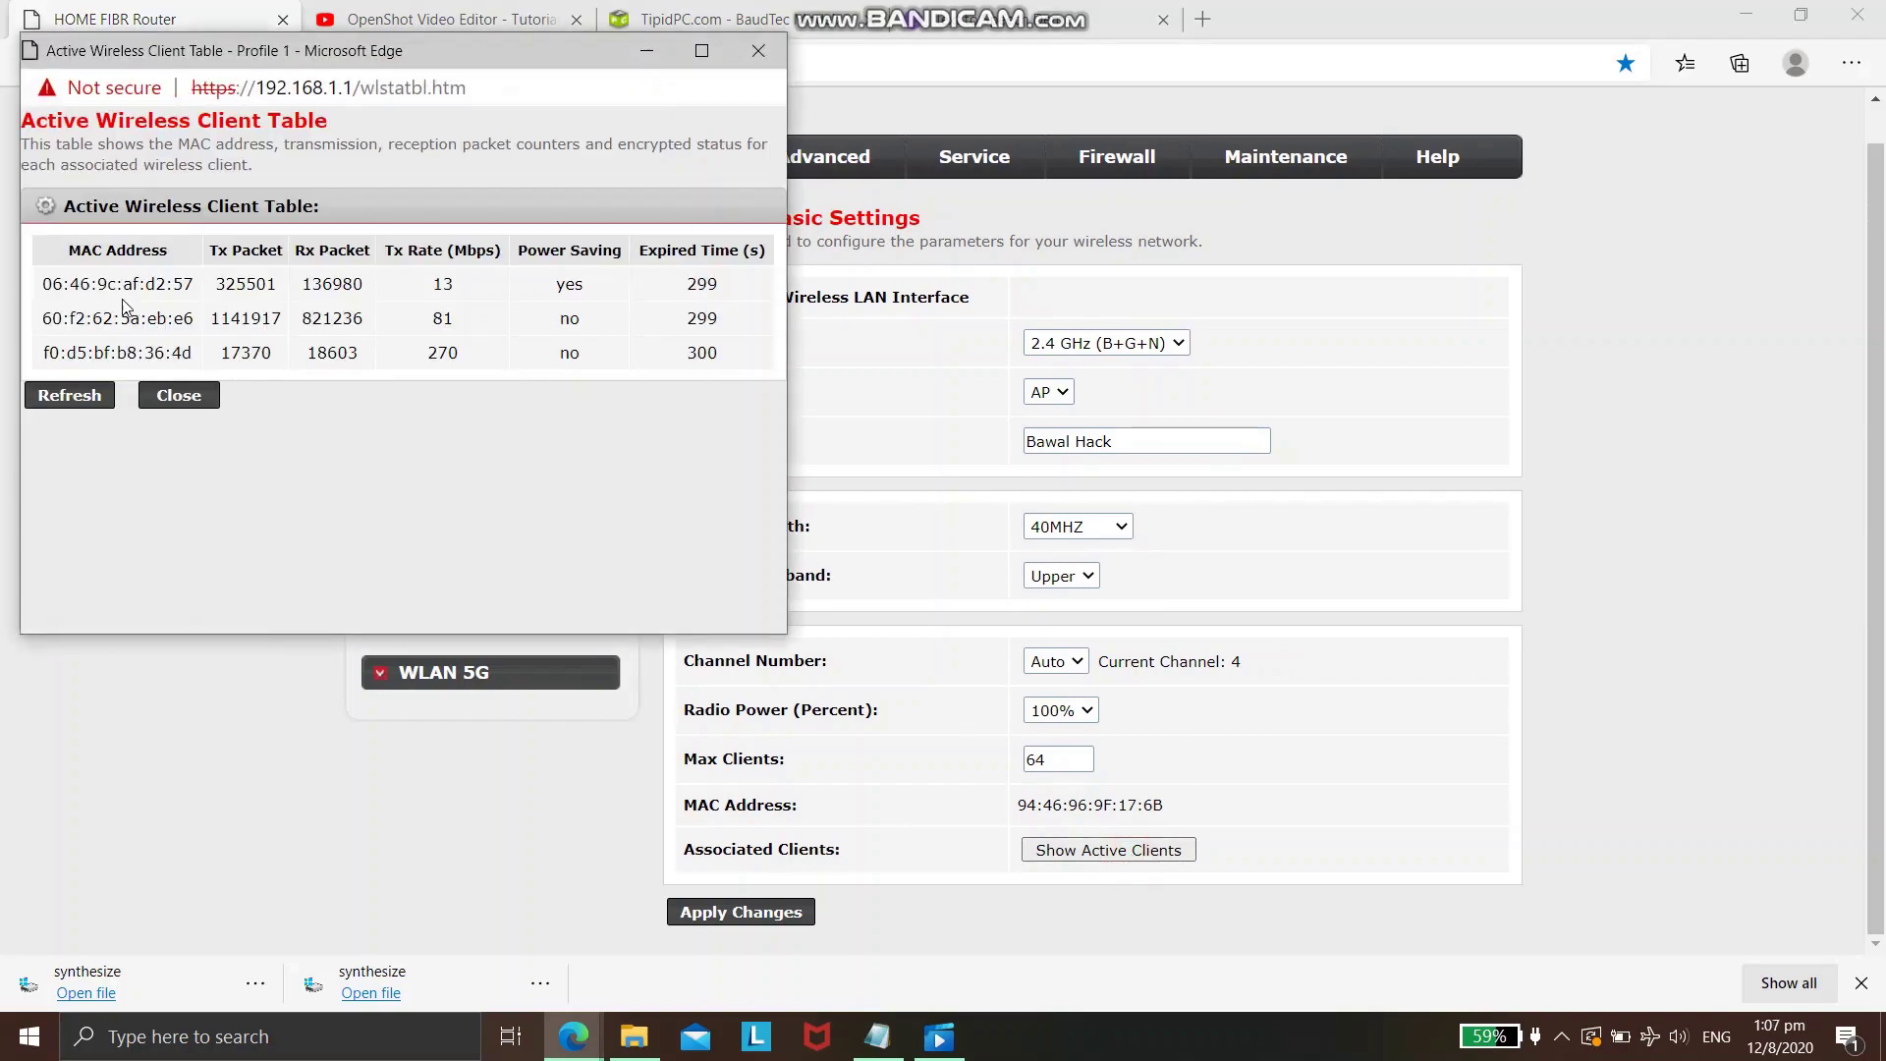